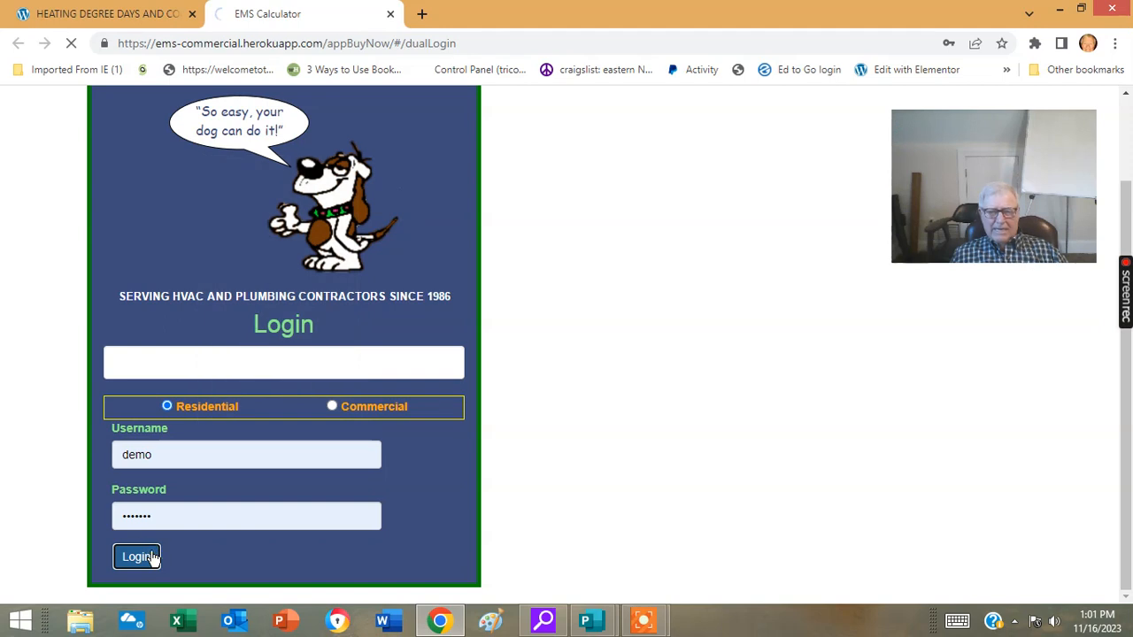
Log in to the residential load calculator and fill in the client's name and street address from the saved entries
{"action": "left_click", "coordinate": [152, 556]}
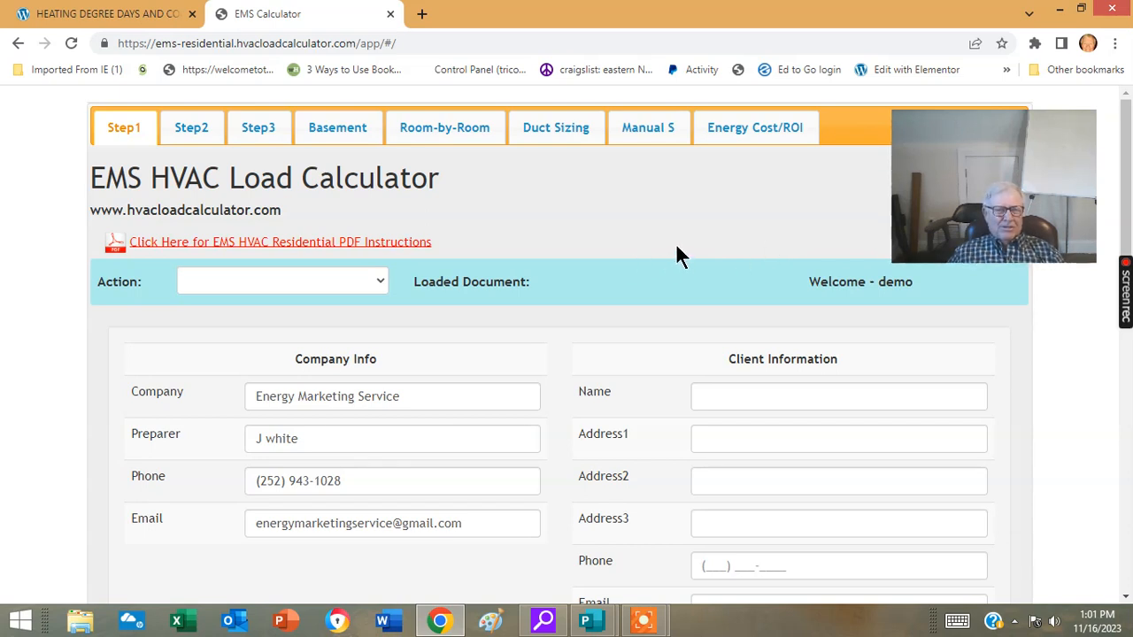
{"action": "scroll", "coordinate": [676, 249], "scroll_direction": "down", "scroll_amount": 3}
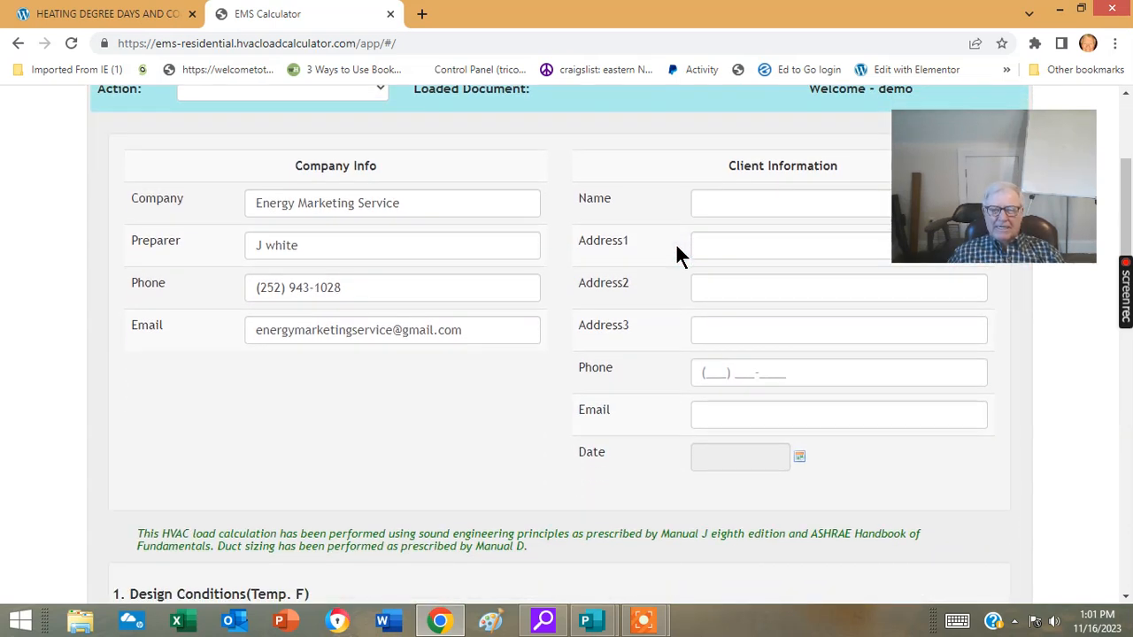
{"action": "left_click", "coordinate": [705, 202]}
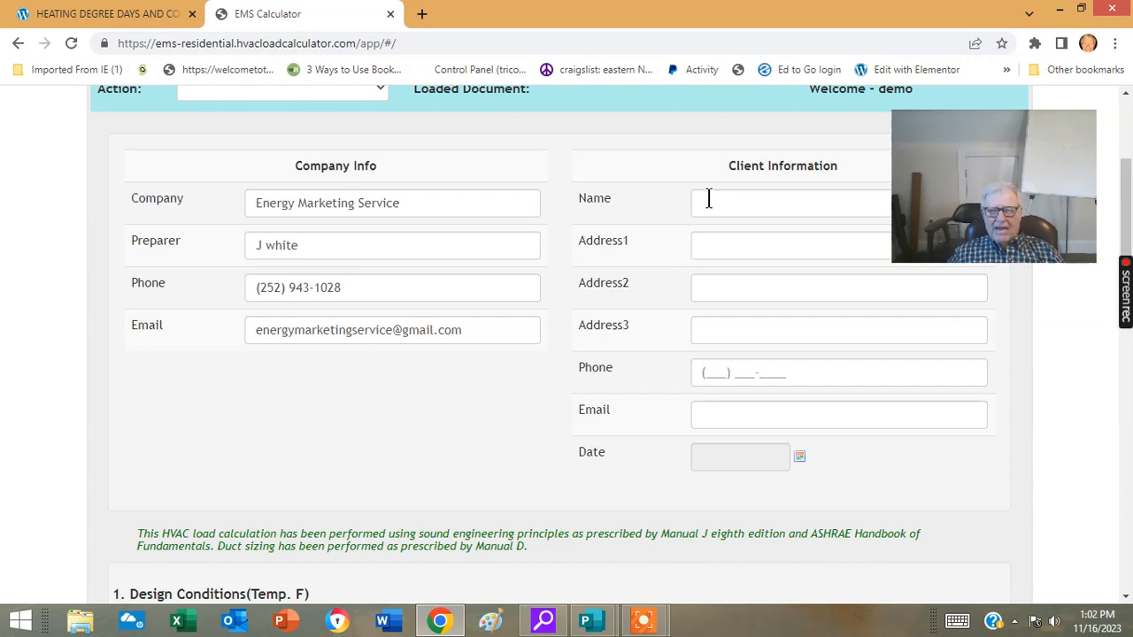
{"action": "left_click", "coordinate": [821, 257]}
{"action": "left_click", "coordinate": [832, 239]}
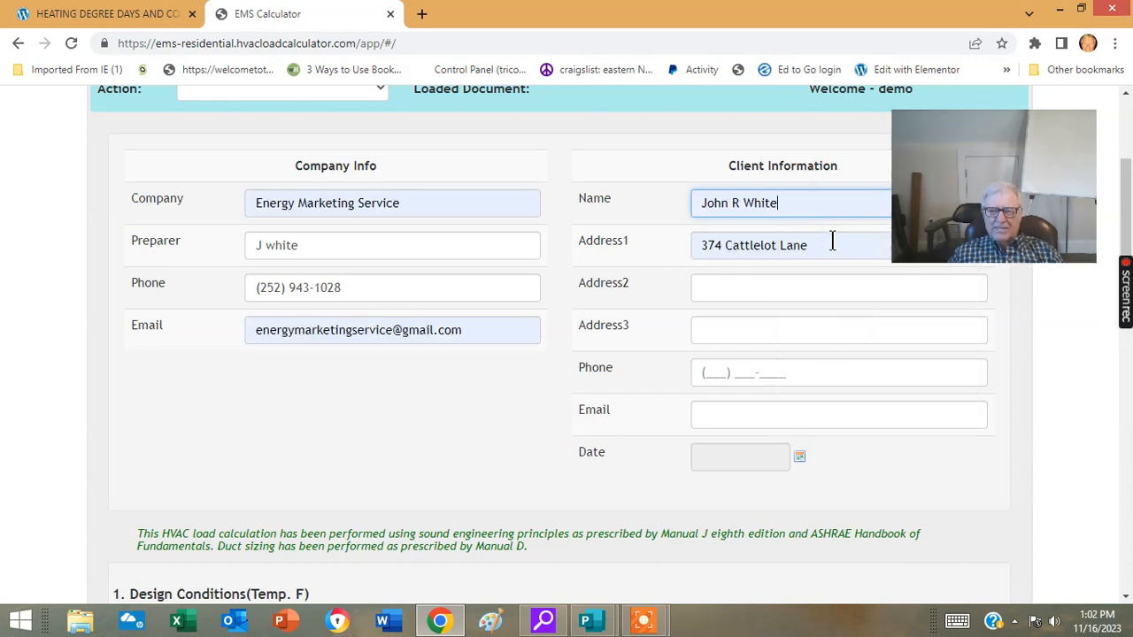
Enter the client's city and state on the second address line
{"action": "left_click", "coordinate": [713, 285]}
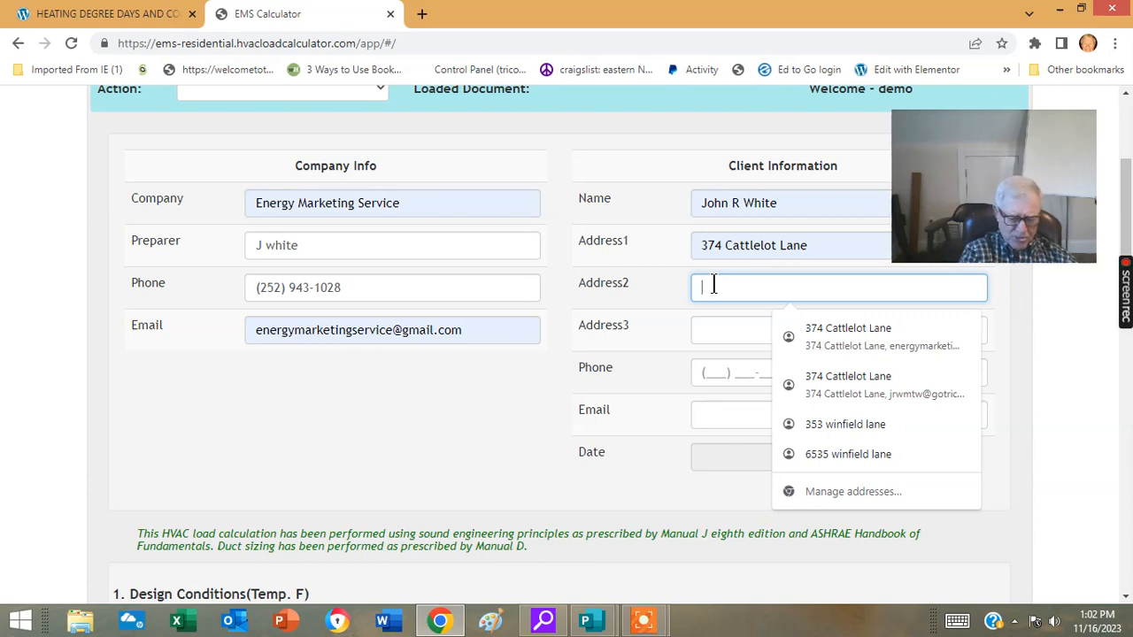
{"action": "type", "text": "Ral"}
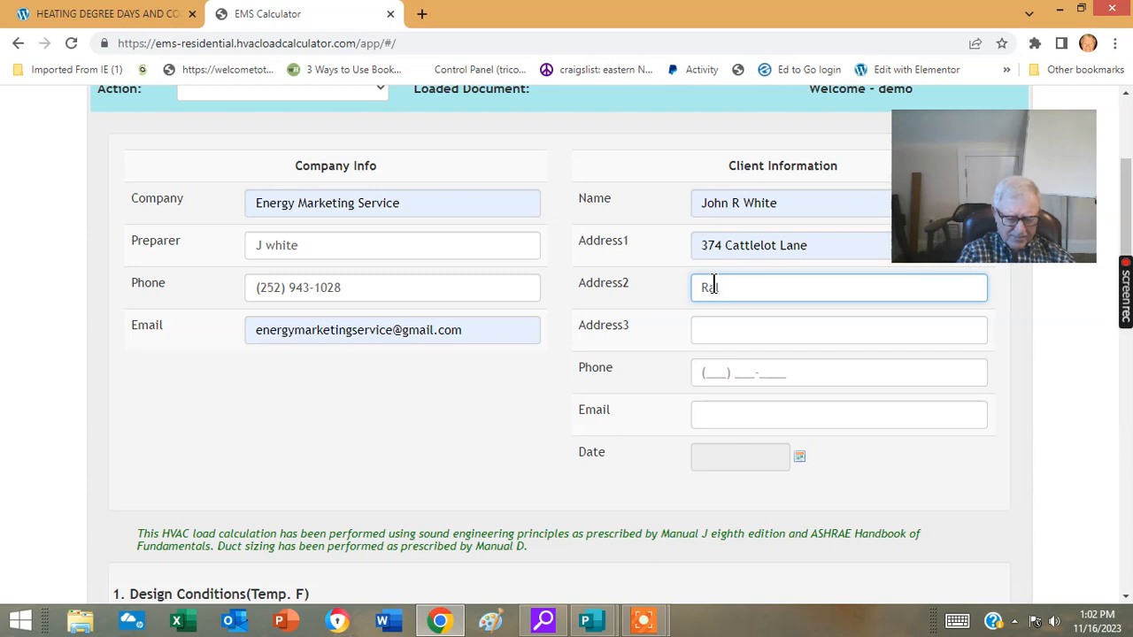
{"action": "type", "text": "eigh N"}
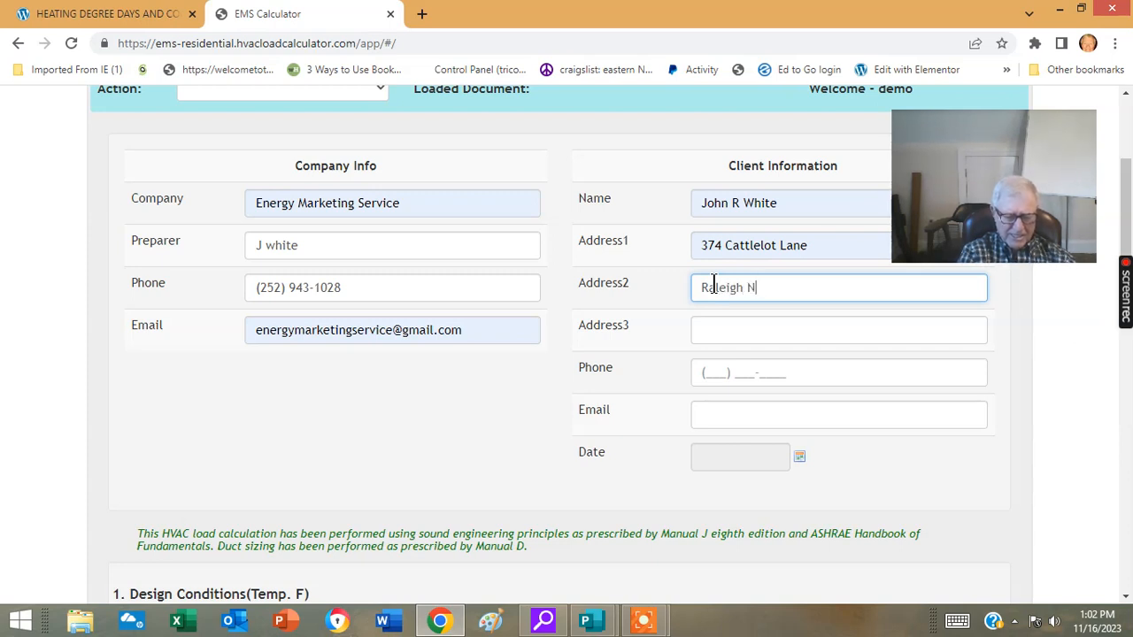
{"action": "type", "text": "C"}
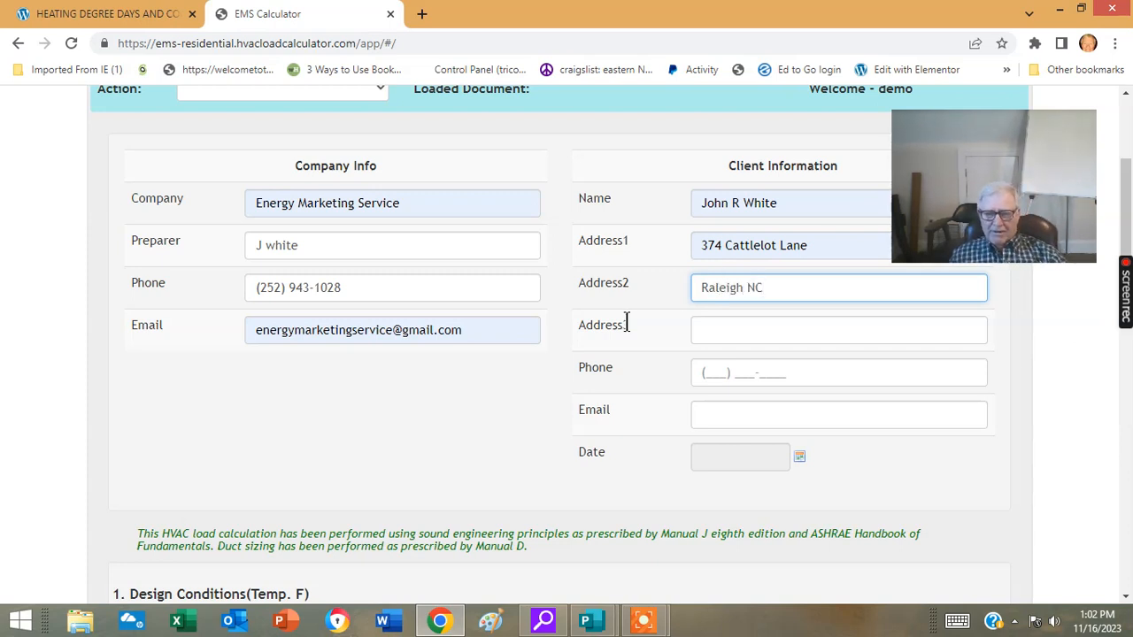
Fill in the client's phone number
{"action": "left_click", "coordinate": [708, 374]}
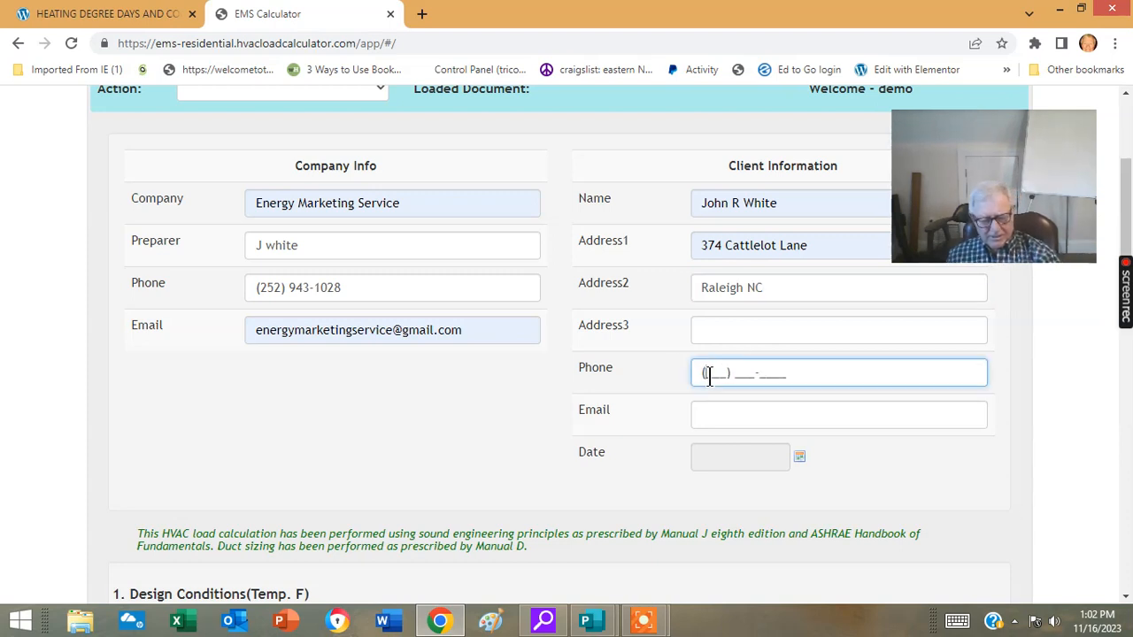
{"action": "type", "text": "75"}
{"action": "type", "text": "5) 555-5555"}
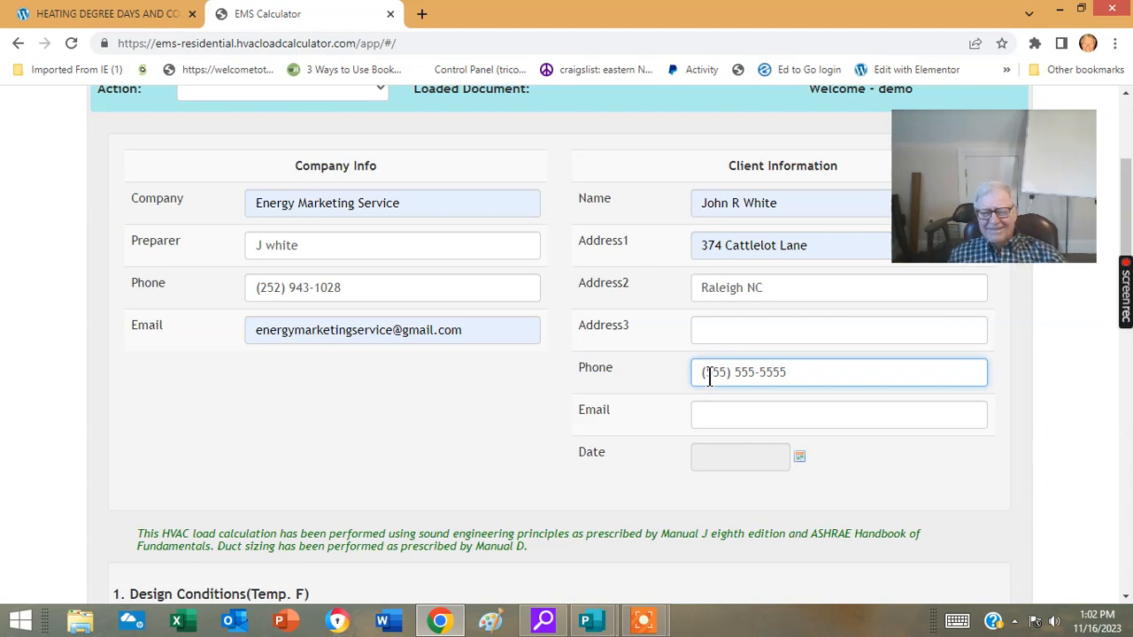
Fill in the client's e-mail from the saved suggestions and set the client information date to 16-Nov-2023
{"action": "right_click", "coordinate": [758, 417]}
{"action": "left_click", "coordinate": [758, 416]}
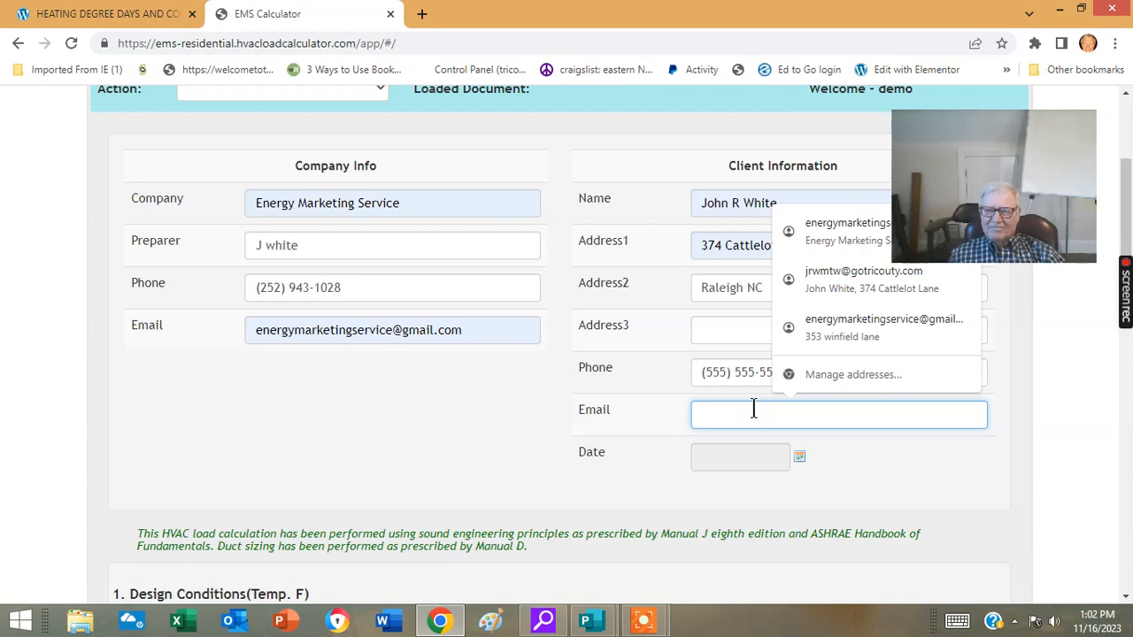
{"action": "left_click", "coordinate": [825, 293]}
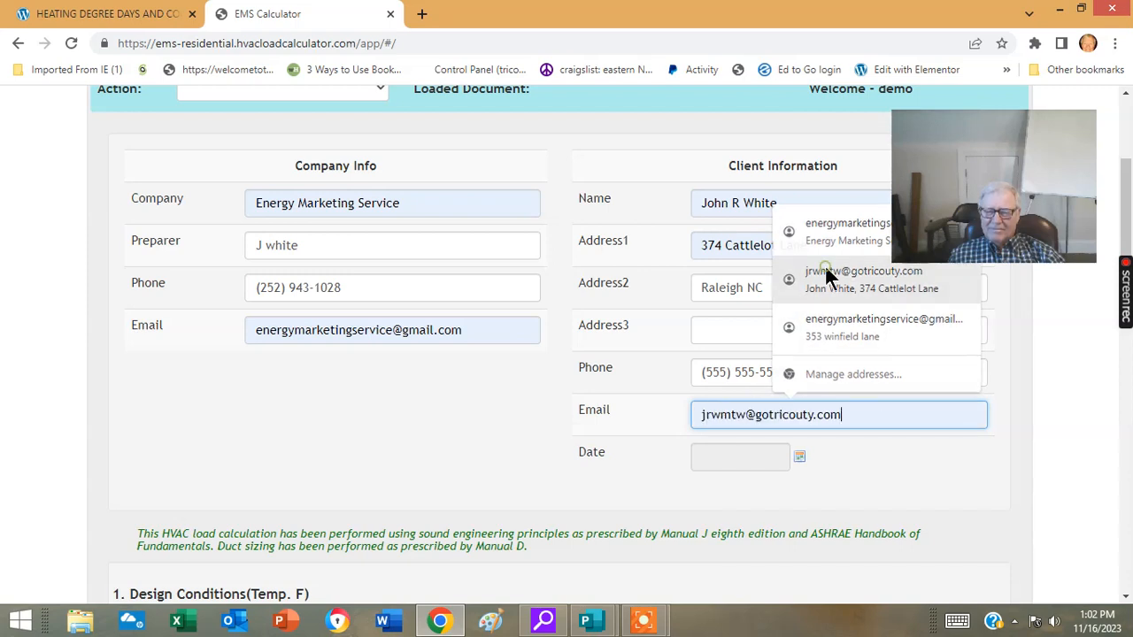
{"action": "left_click", "coordinate": [799, 460]}
{"action": "left_click", "coordinate": [833, 383]}
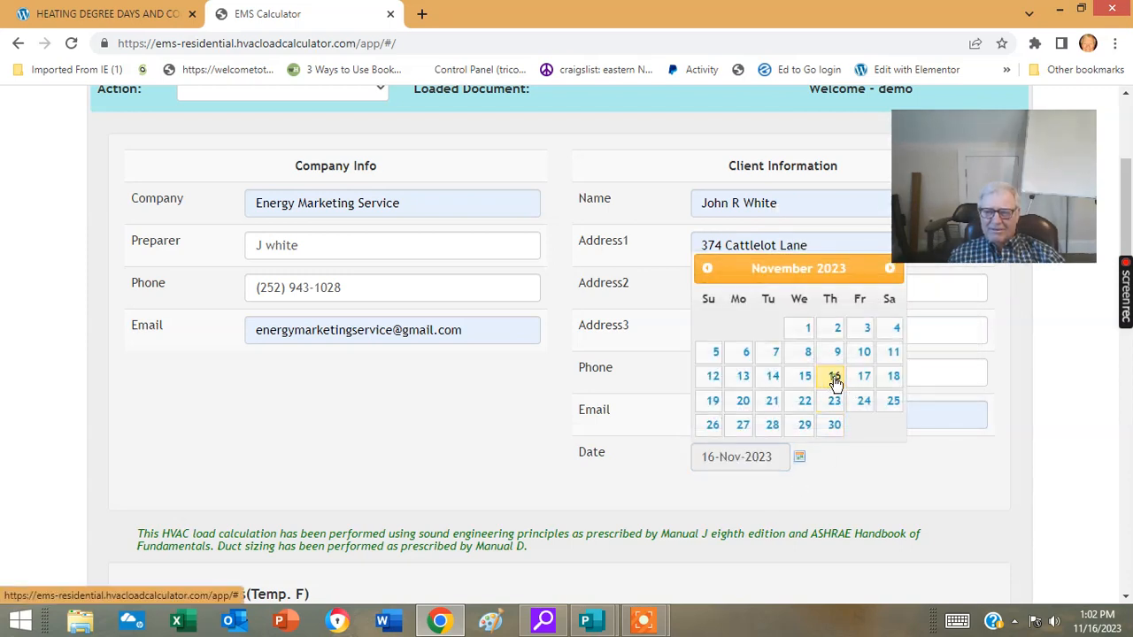
Switch to the area-volume document in Publisher and examine the area and volume formulas with their worked examples
{"action": "scroll", "coordinate": [664, 423], "scroll_direction": "down", "scroll_amount": 4}
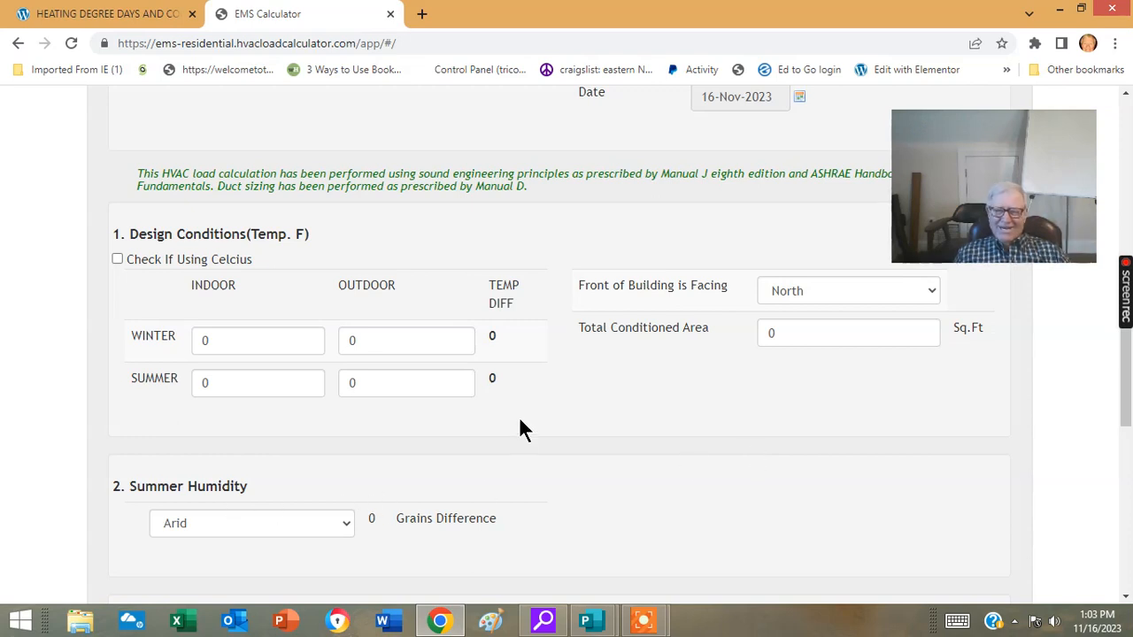
{"action": "left_click", "coordinate": [592, 621]}
{"action": "left_click", "coordinate": [538, 522]}
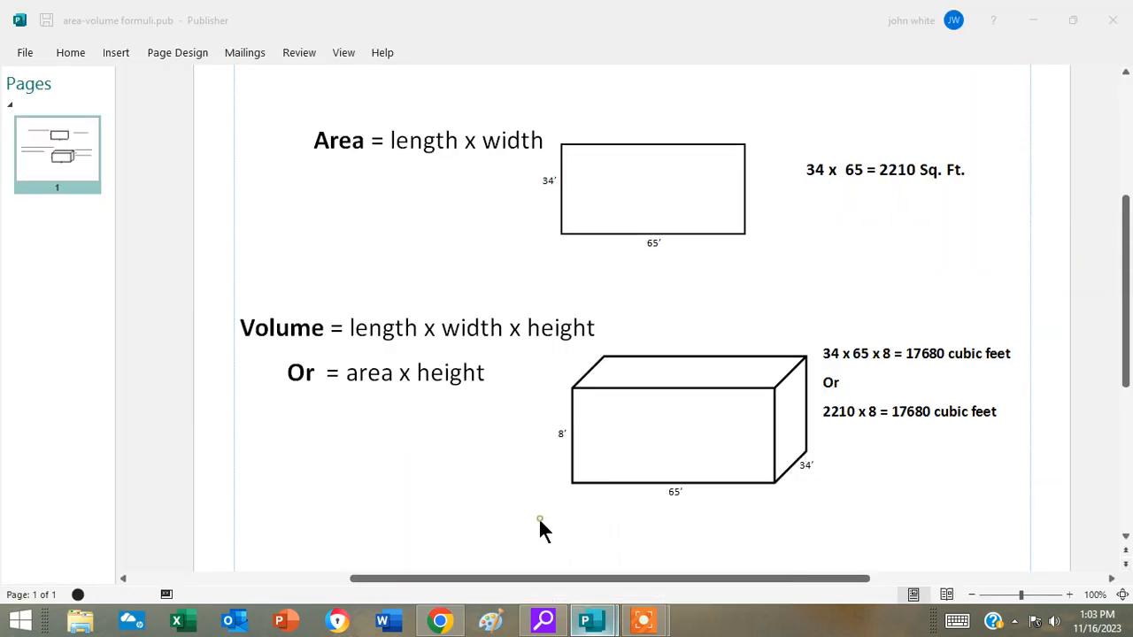
{"action": "left_click_drag", "start_coordinate": [365, 142], "coordinate": [314, 143]}
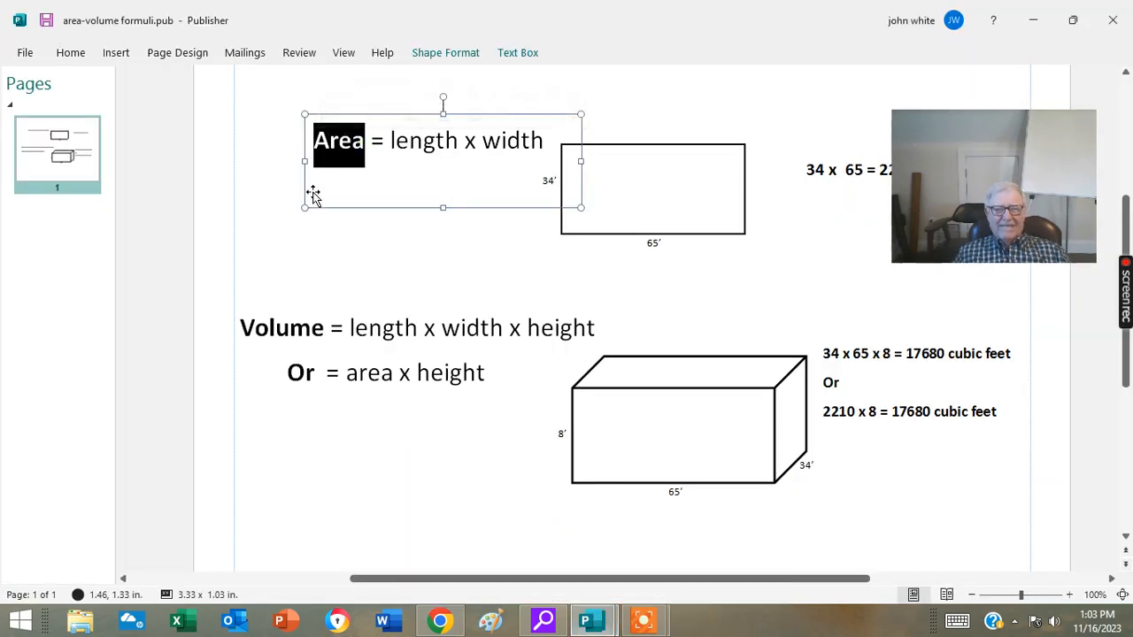
{"action": "left_click", "coordinate": [324, 244]}
{"action": "left_click_drag", "start_coordinate": [324, 324], "coordinate": [239, 324]}
{"action": "left_click", "coordinate": [277, 262]}
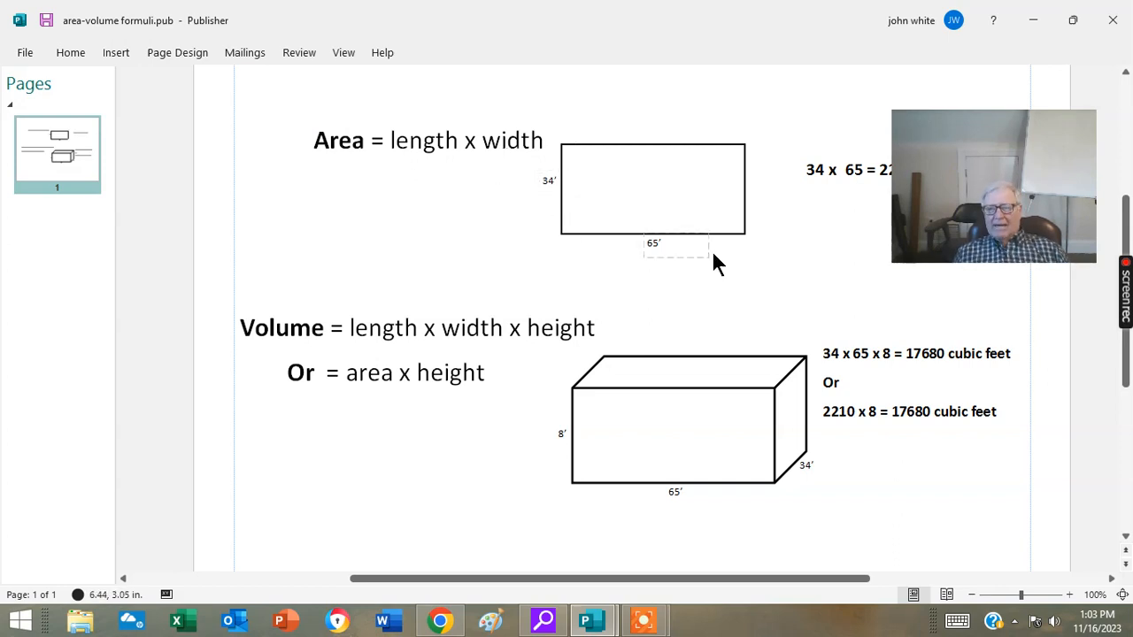
{"action": "left_click_drag", "start_coordinate": [990, 164], "coordinate": [997, 229]}
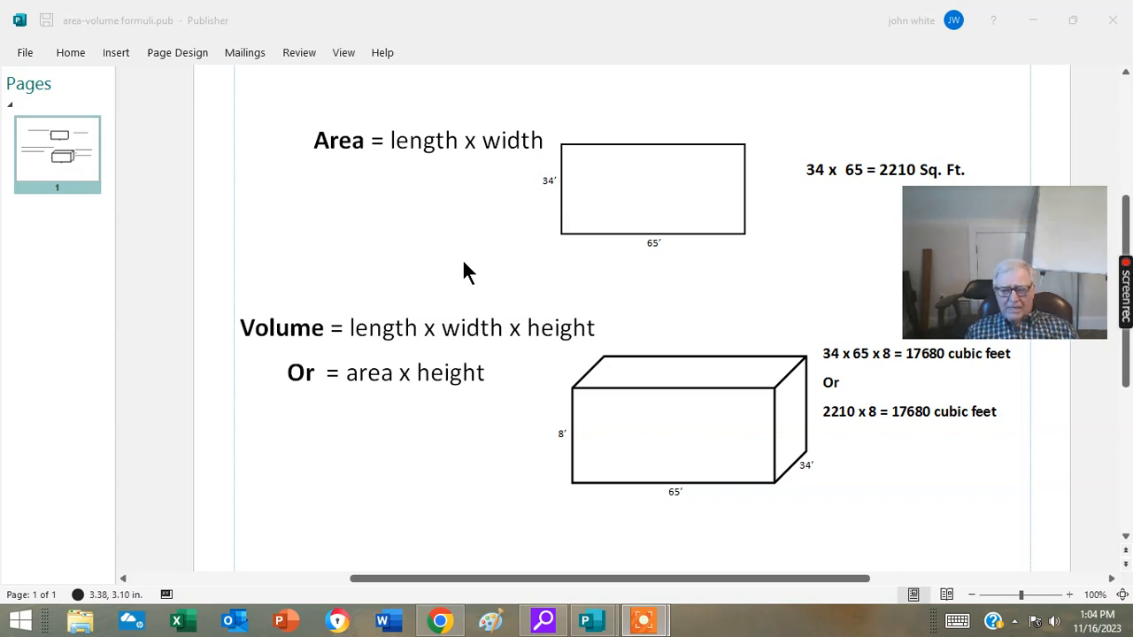
Switch back to the load calculator in Chrome and set the indoor design temperatures to 70 for winter and 75 for summer
{"action": "left_click", "coordinate": [443, 622]}
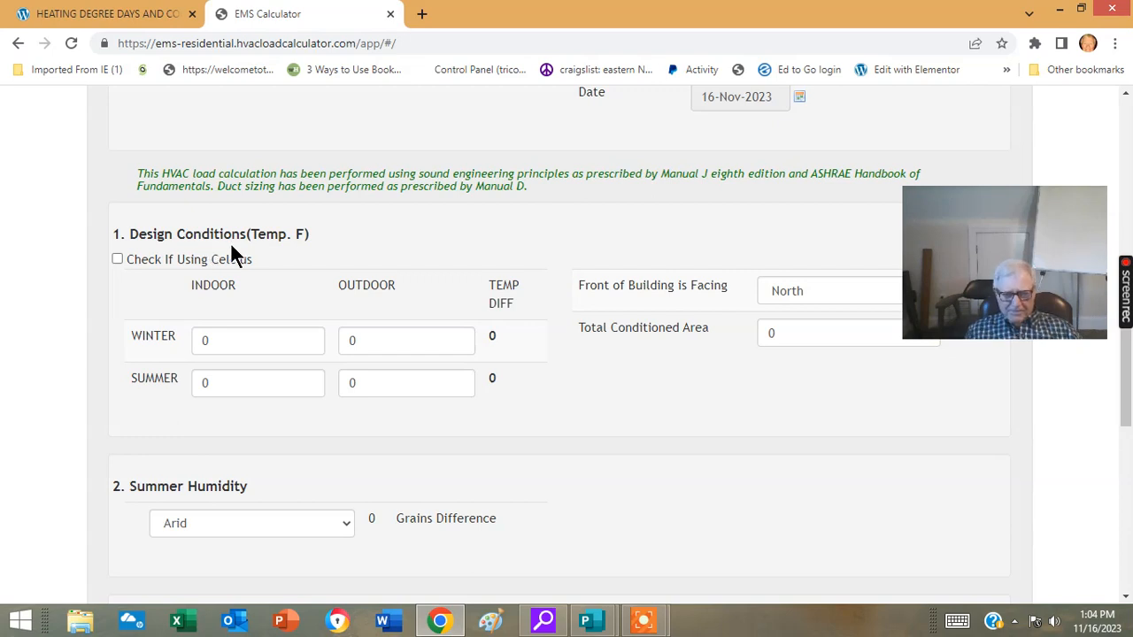
{"action": "double_click", "coordinate": [215, 342]}
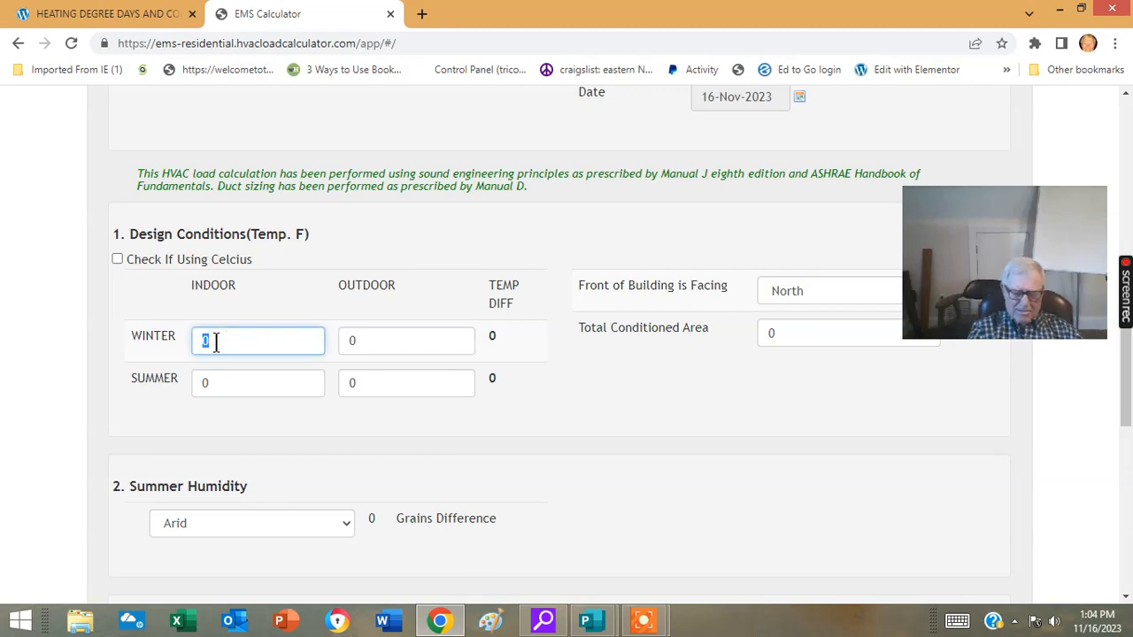
{"action": "type", "text": "70"}
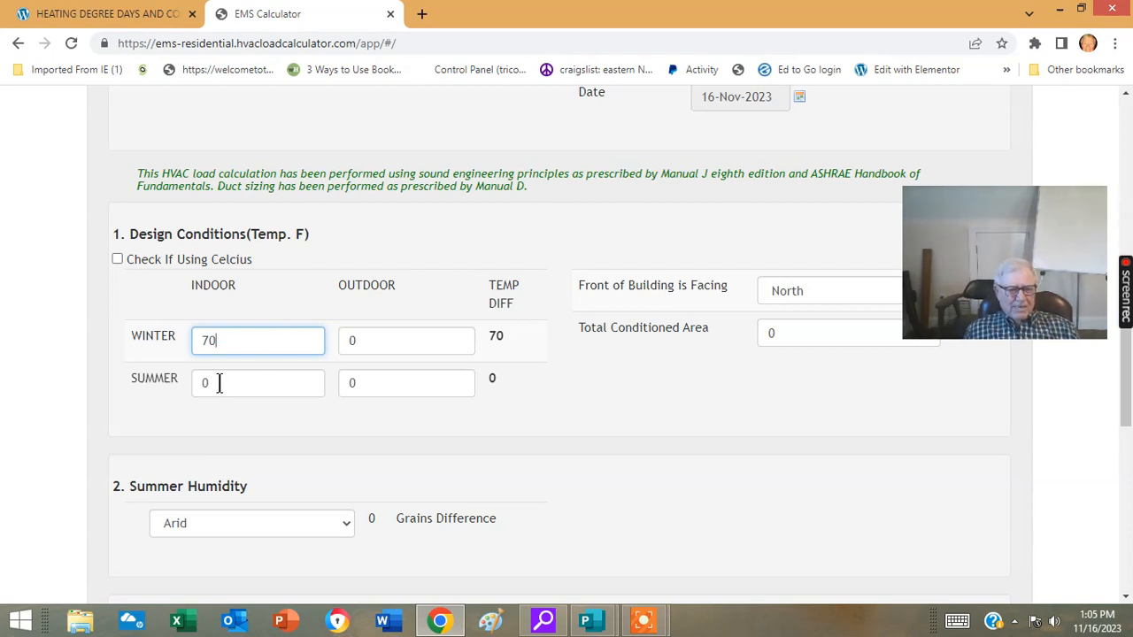
{"action": "left_click", "coordinate": [214, 382]}
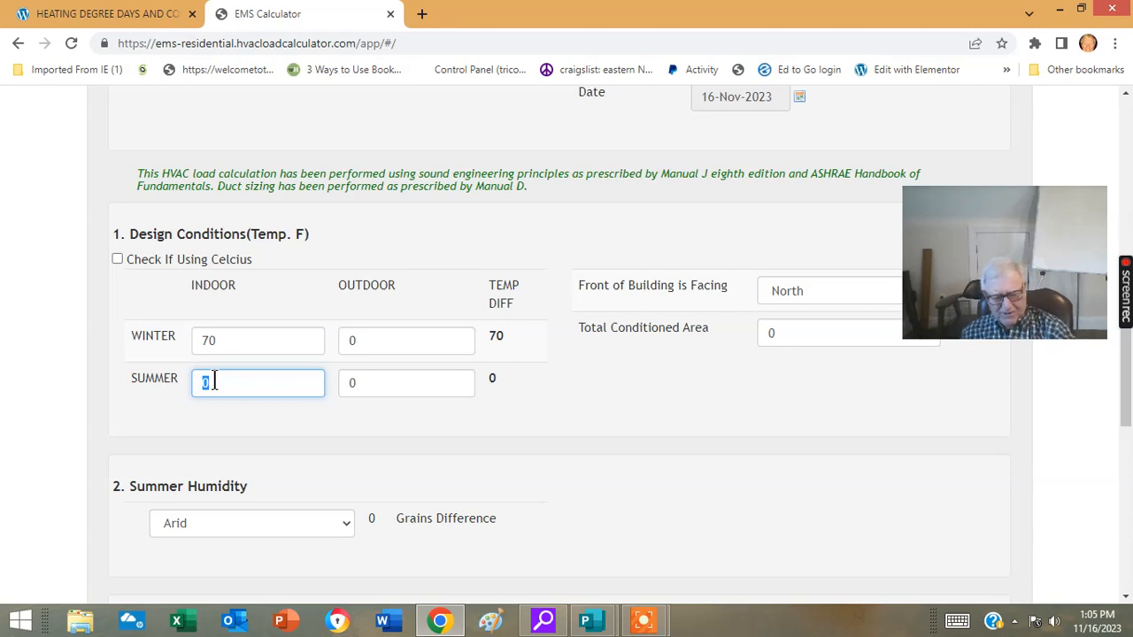
{"action": "type", "text": "75"}
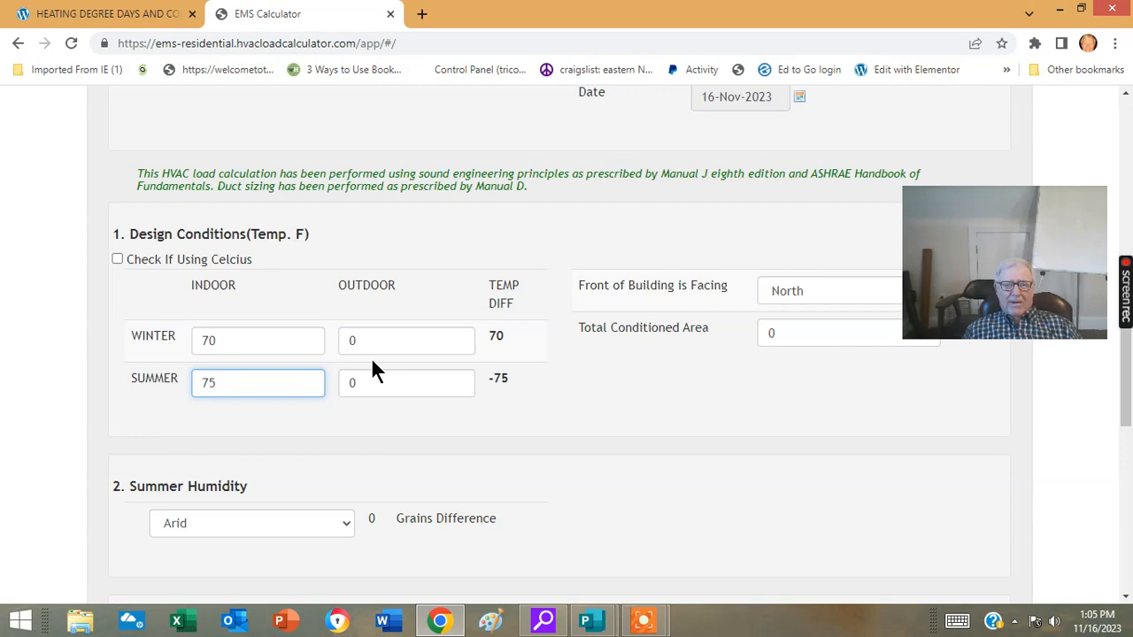
Open the degree days and outdoor design temperatures table and look up Raleigh, NC's winter and summer temperatures and latitude
{"action": "left_click", "coordinate": [145, 14]}
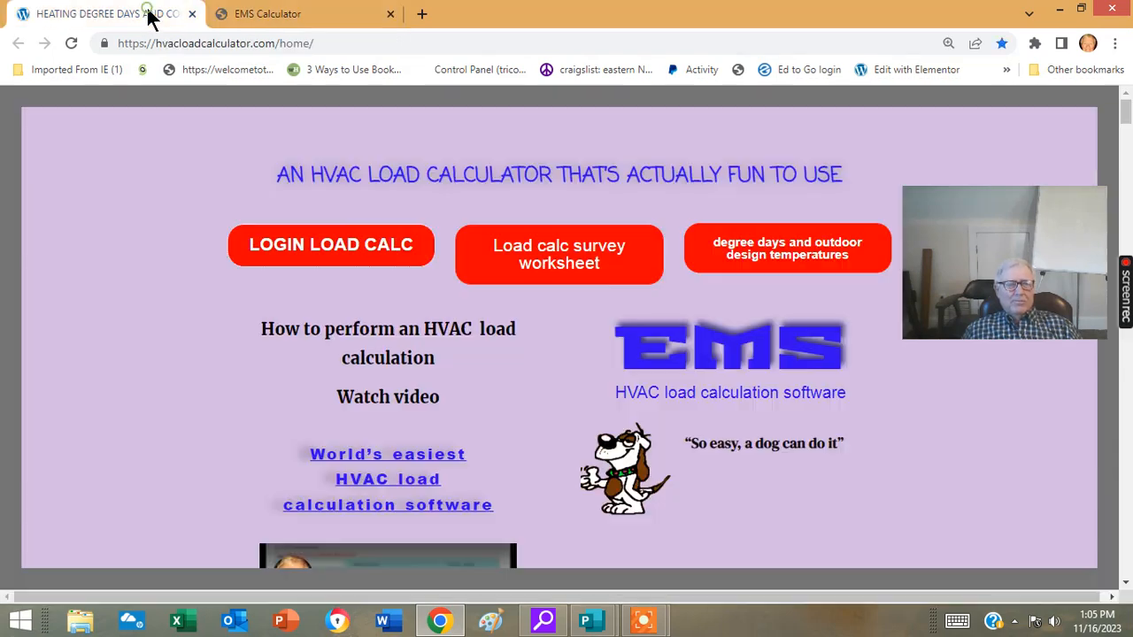
{"action": "left_click", "coordinate": [811, 246]}
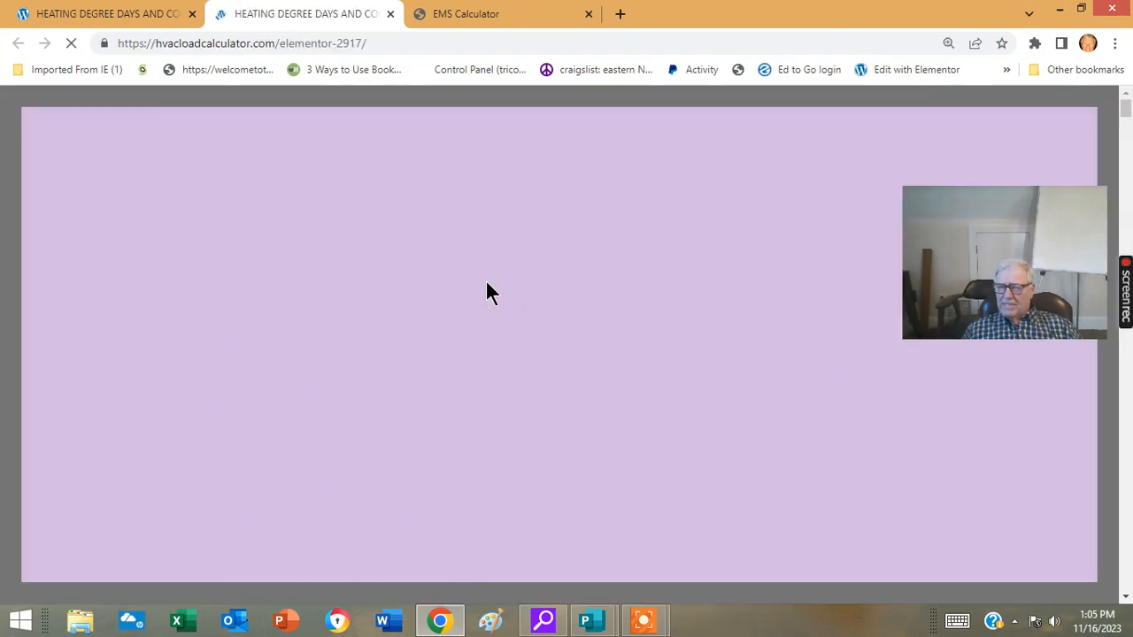
{"action": "left_click_drag", "start_coordinate": [1123, 115], "coordinate": [1126, 409]}
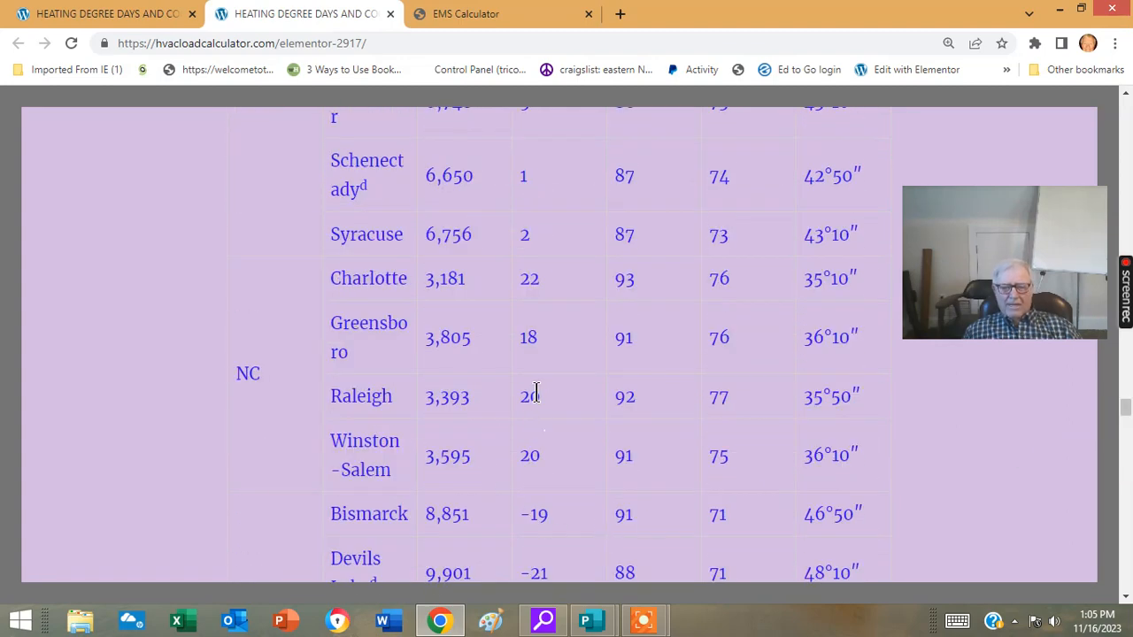
{"action": "left_click_drag", "start_coordinate": [543, 399], "coordinate": [516, 401]}
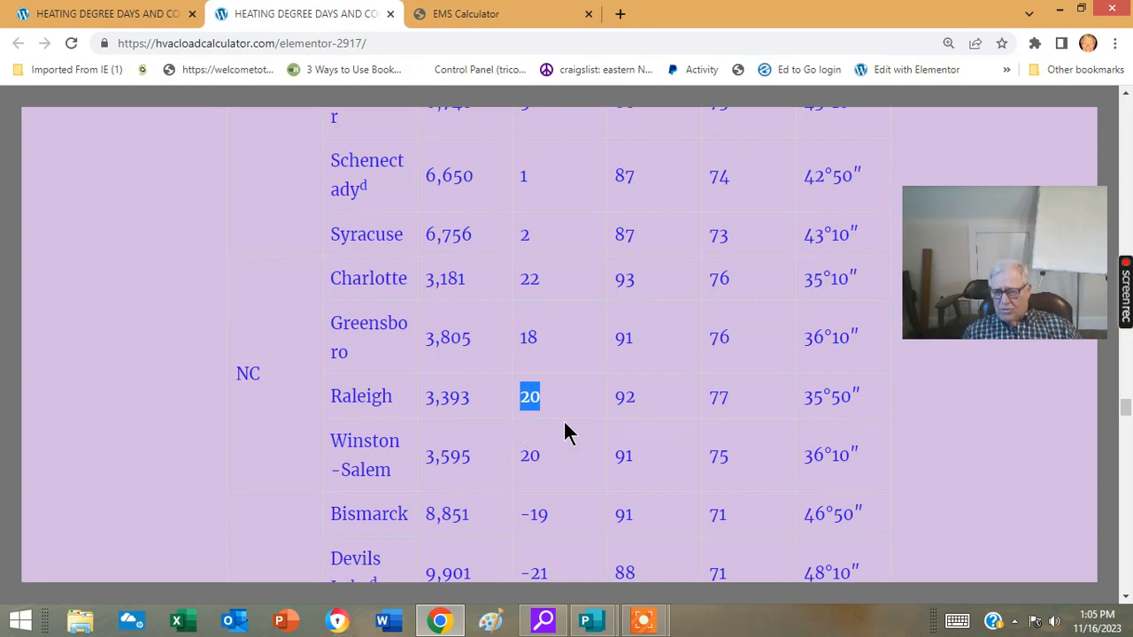
{"action": "left_click_drag", "start_coordinate": [642, 394], "coordinate": [617, 396]}
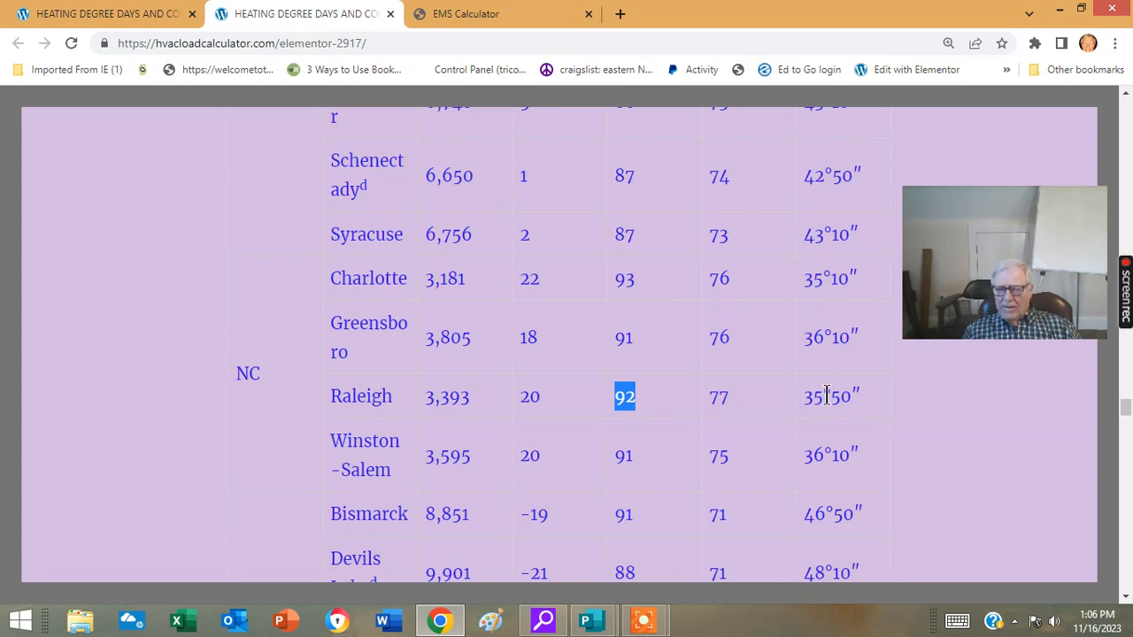
{"action": "left_click_drag", "start_coordinate": [831, 396], "coordinate": [806, 397]}
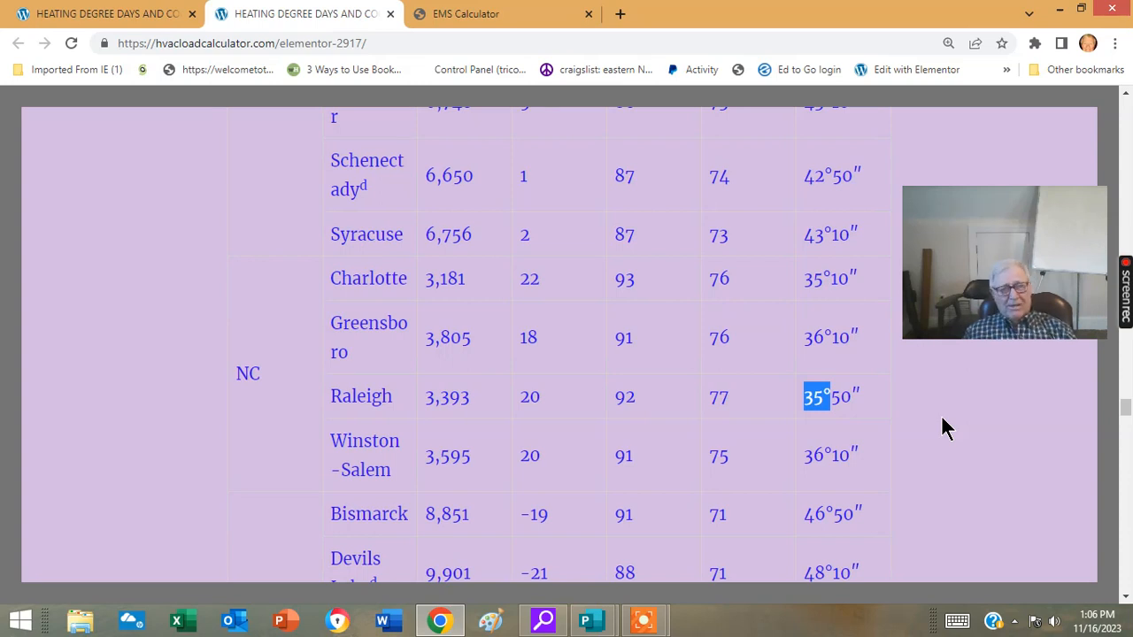
Return to the load calculator and set the outdoor design temperatures to 20 for winter and 92 for summer
{"action": "left_click", "coordinate": [157, 15]}
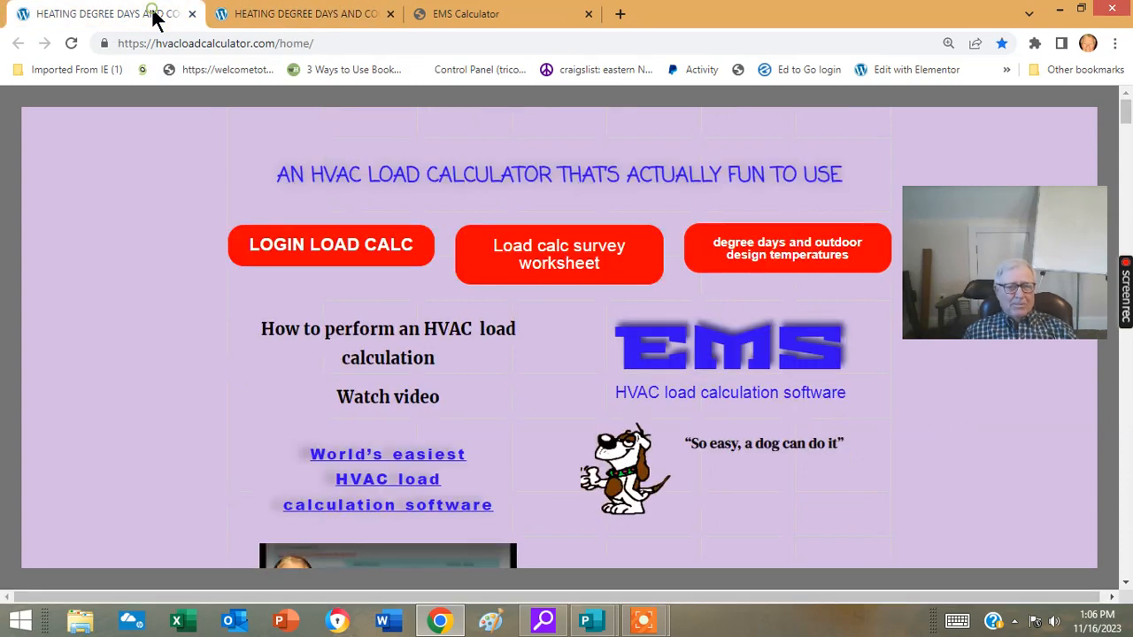
{"action": "left_click", "coordinate": [466, 14]}
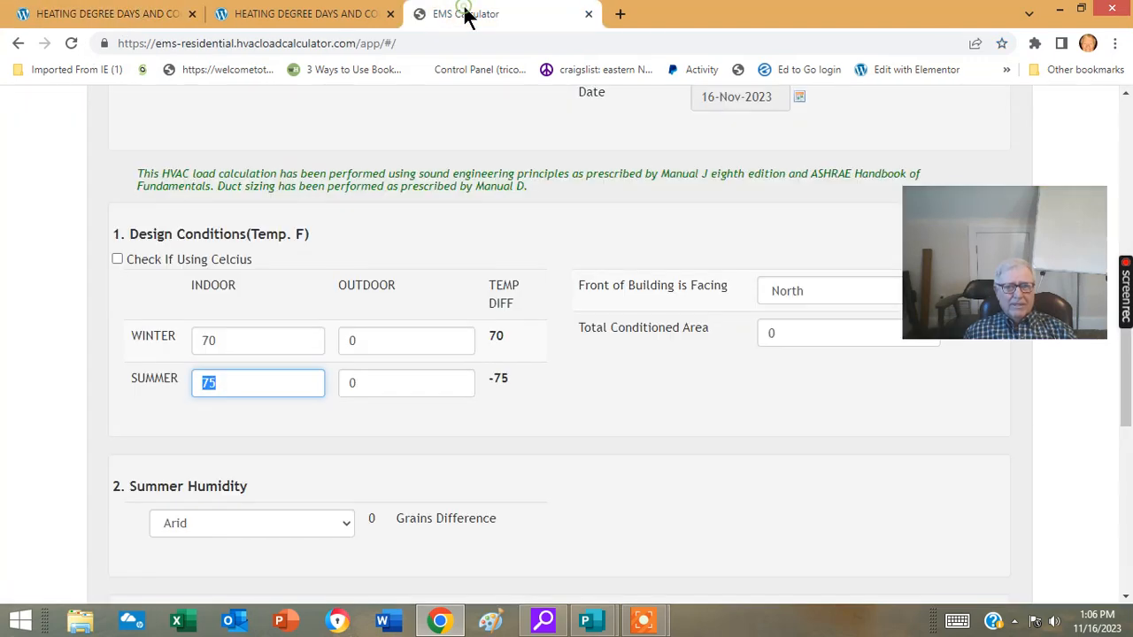
{"action": "left_click", "coordinate": [350, 341]}
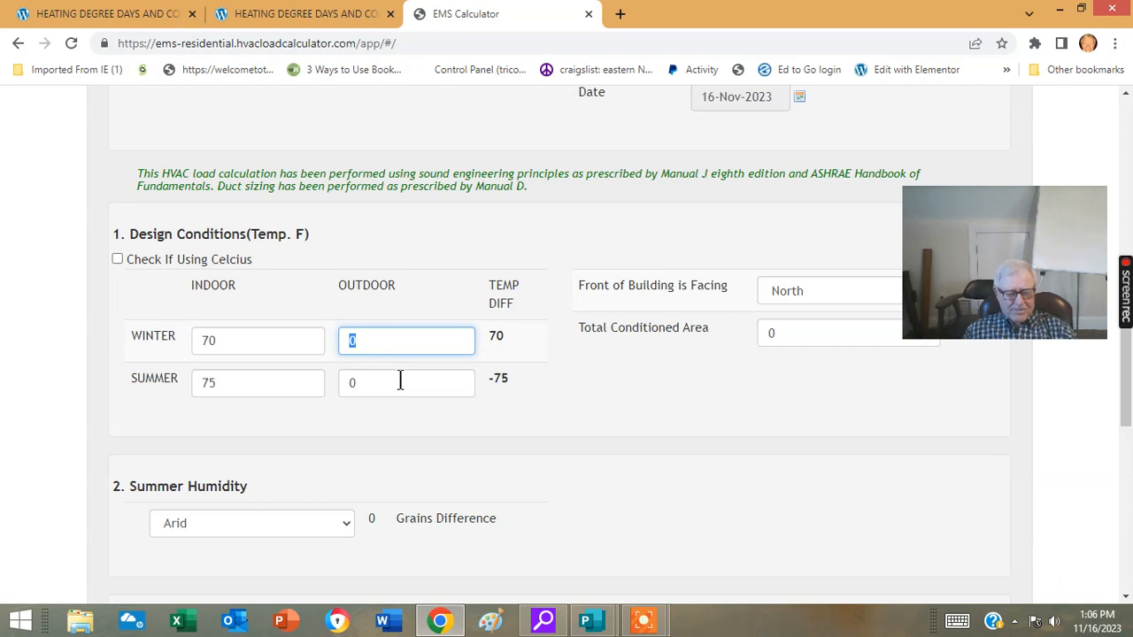
{"action": "type", "text": "20"}
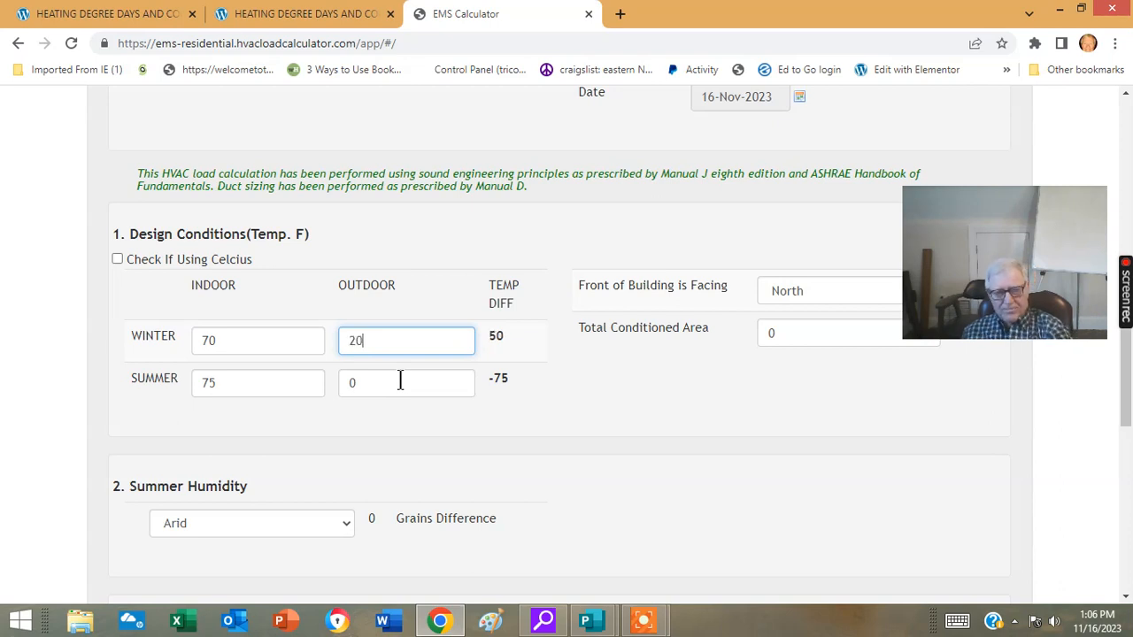
{"action": "left_click", "coordinate": [352, 382]}
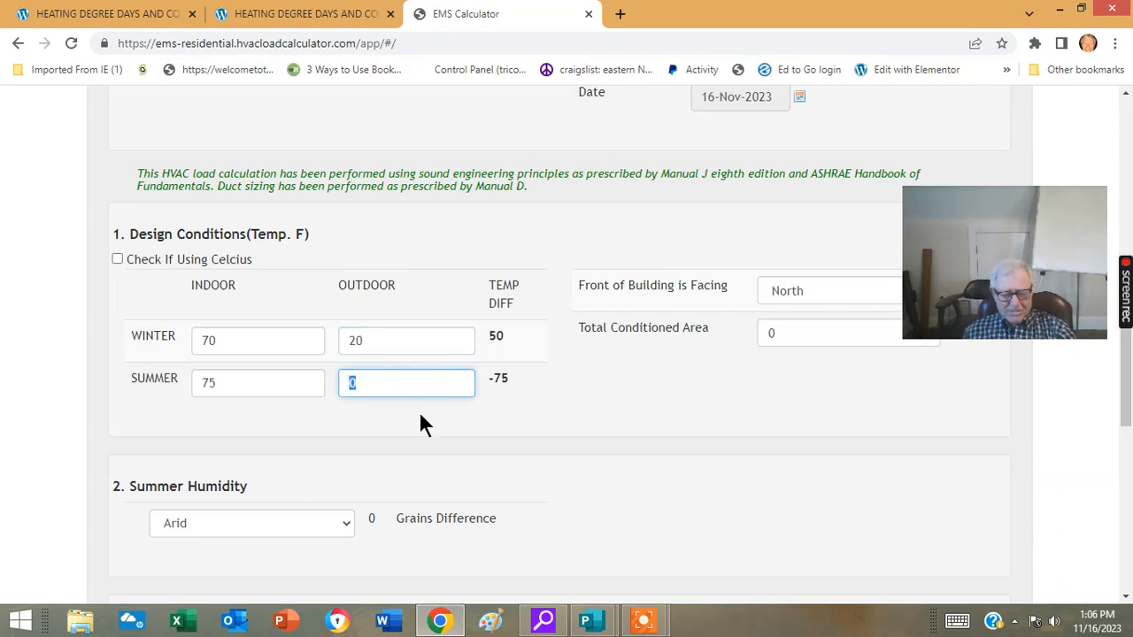
{"action": "type", "text": "92"}
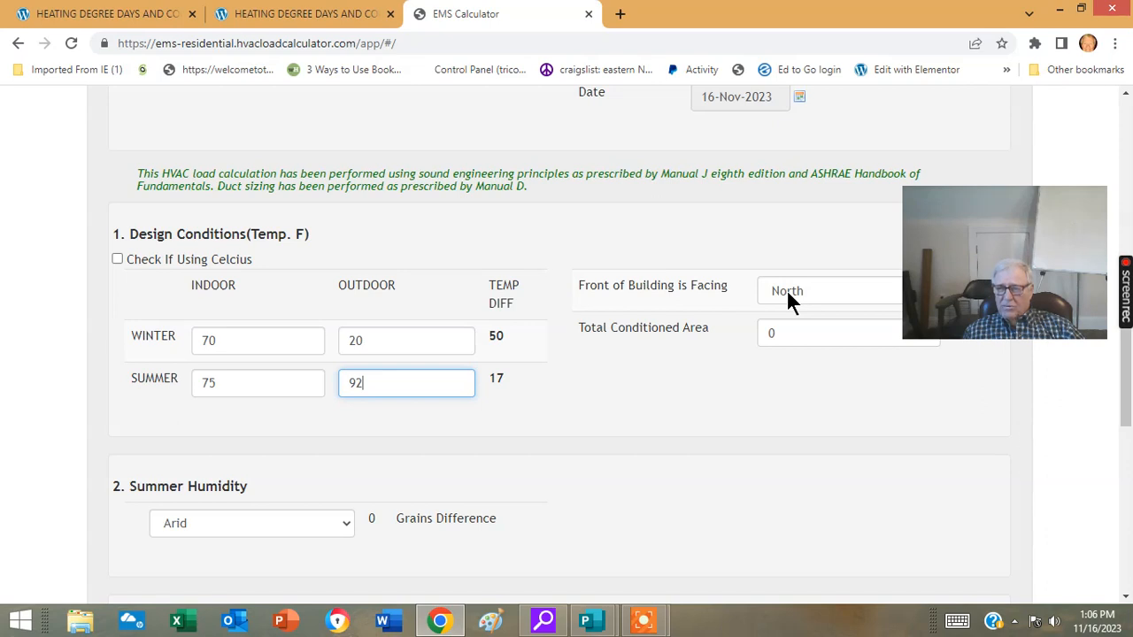
Set the building front to South and the total conditioned area to 2256 sq ft, and check it against the sample house floor plan in Publisher
{"action": "left_click_drag", "start_coordinate": [940, 232], "coordinate": [930, 409]}
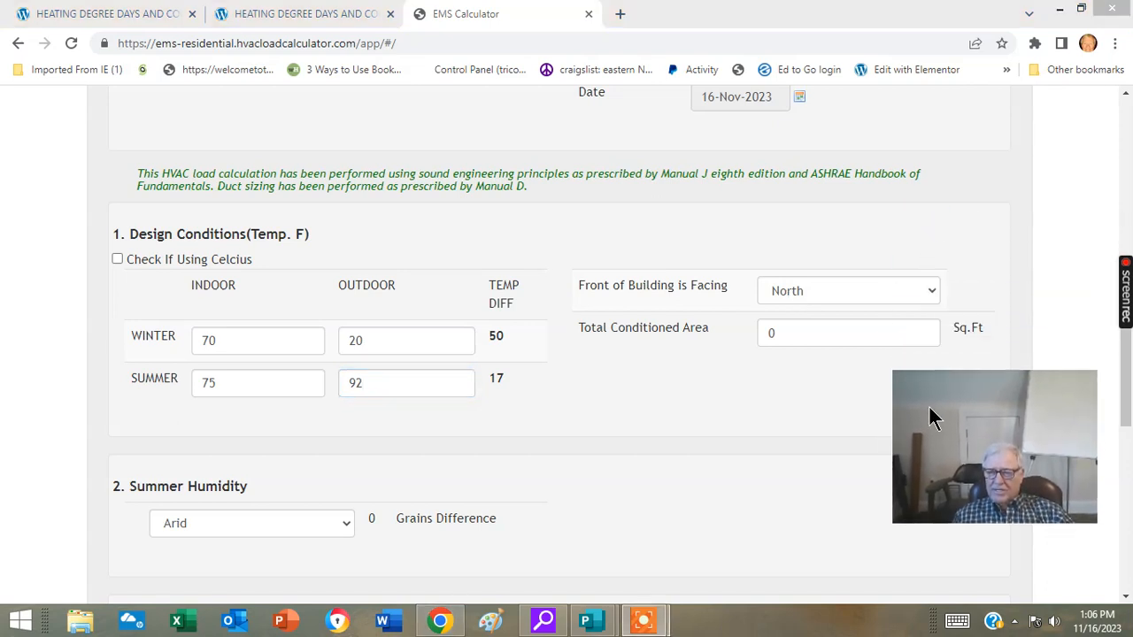
{"action": "left_click", "coordinate": [932, 287]}
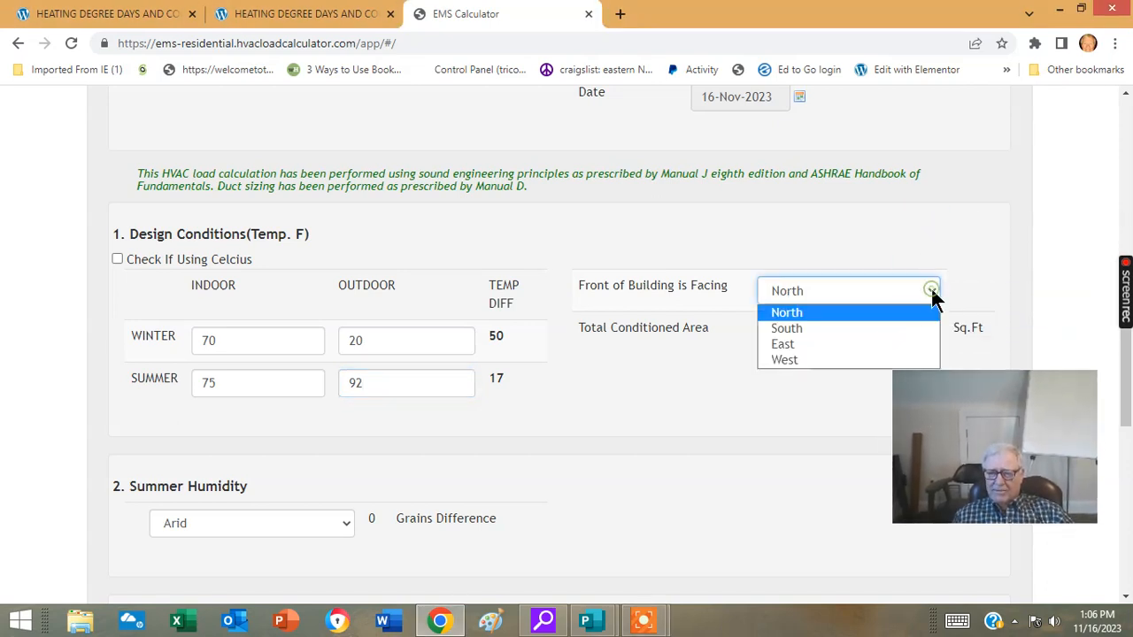
{"action": "left_click", "coordinate": [817, 327]}
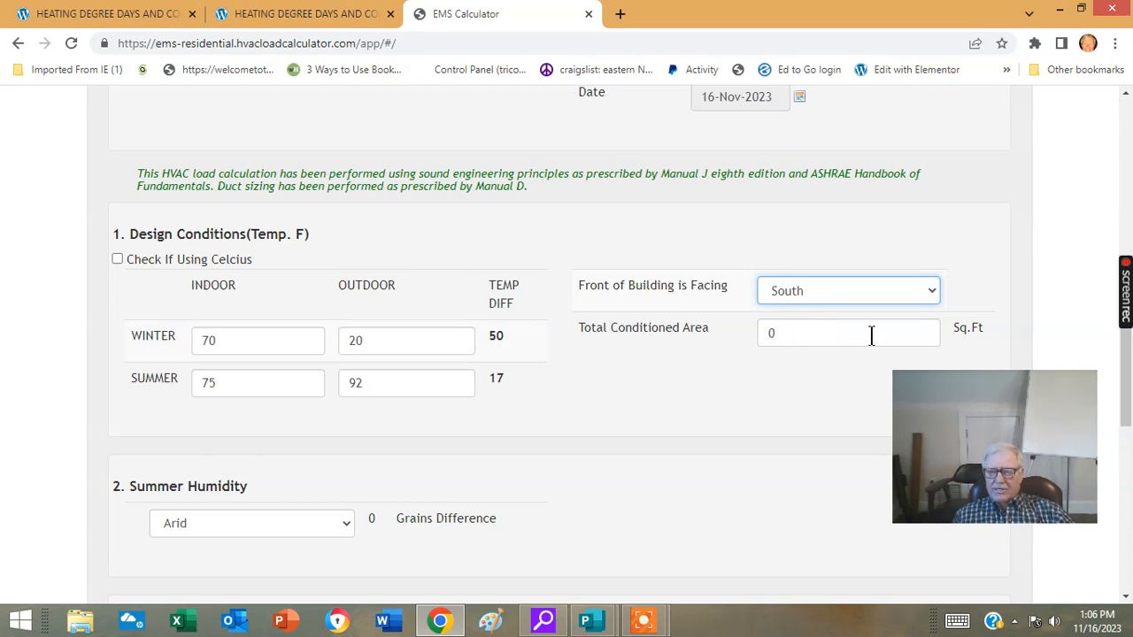
{"action": "double_click", "coordinate": [783, 333]}
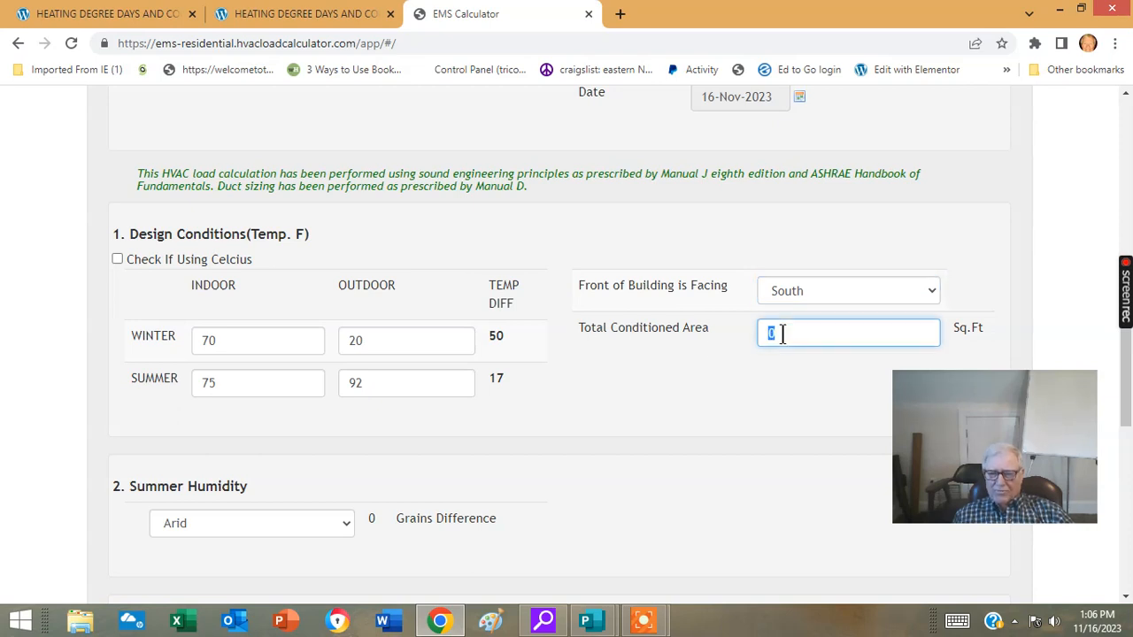
{"action": "type", "text": "220"}
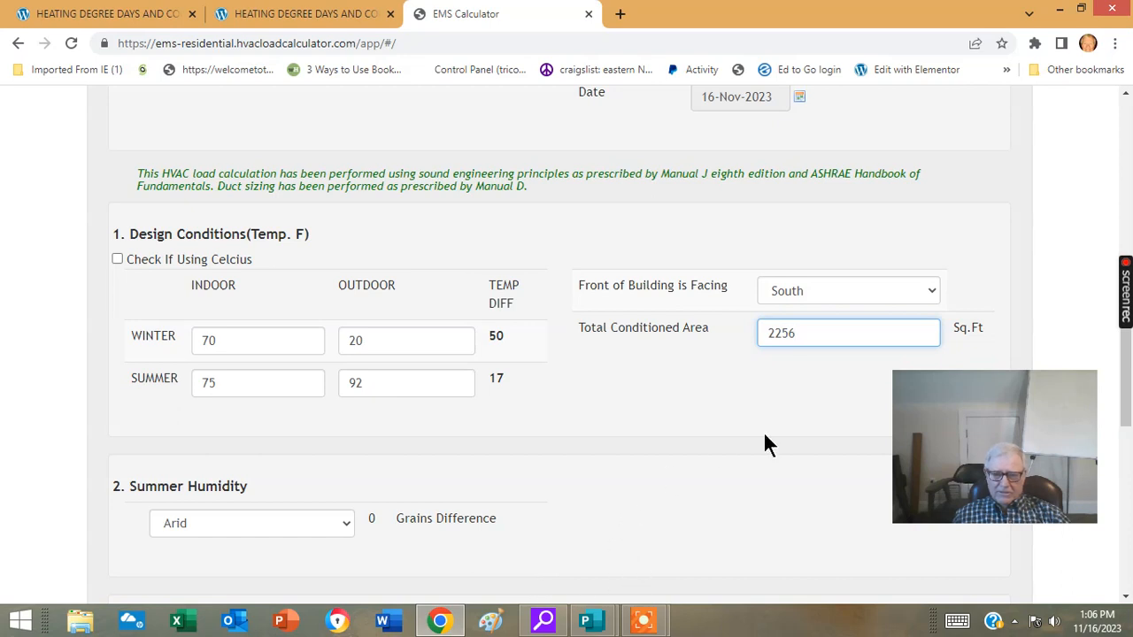
{"action": "mouse_move", "coordinate": [591, 620]}
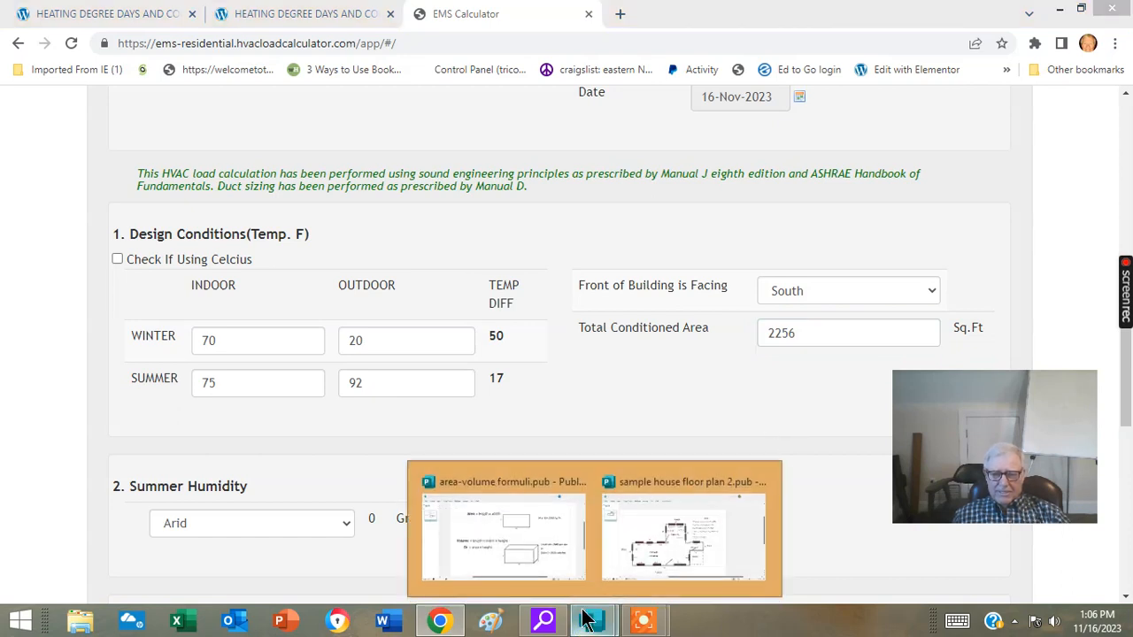
{"action": "left_click", "coordinate": [720, 555]}
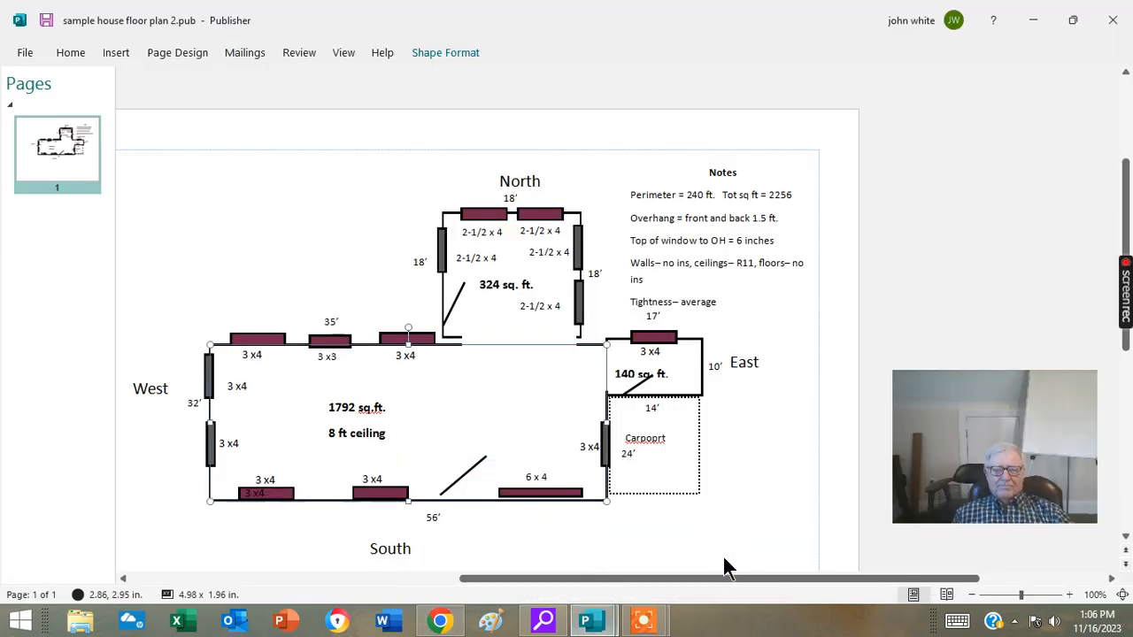
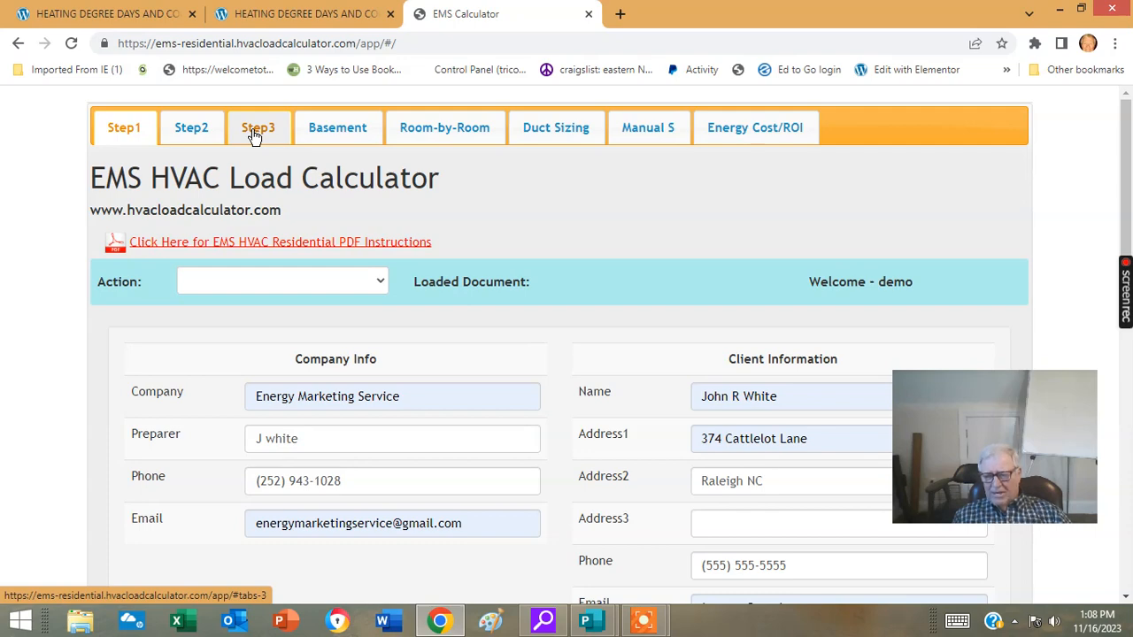
Back in the load calculator, set the summer humidity to Moderately Humid and the structure tightness to Average-over 1500 Sq. Ft
{"action": "scroll", "coordinate": [404, 218], "scroll_direction": "down", "scroll_amount": 4}
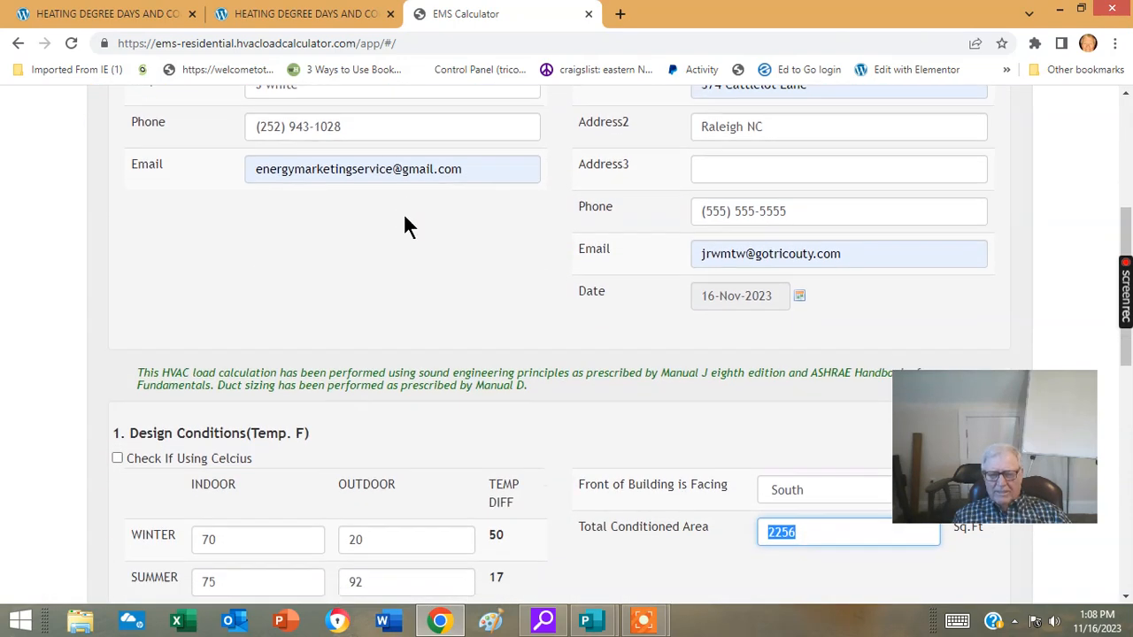
{"action": "scroll", "coordinate": [404, 221], "scroll_direction": "down", "scroll_amount": 4}
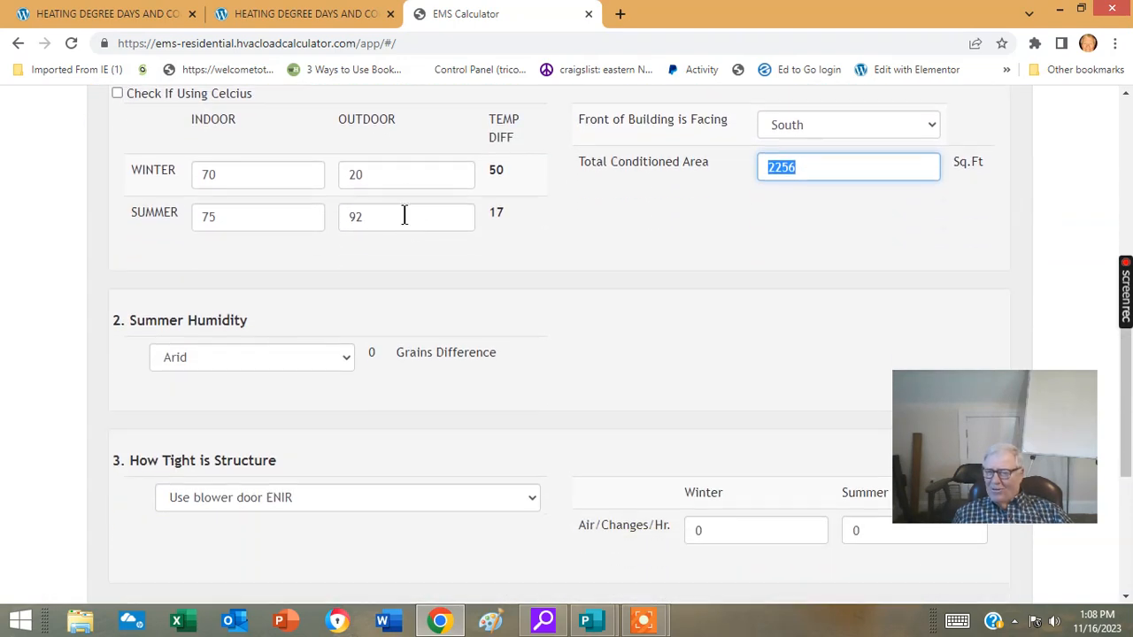
{"action": "scroll", "coordinate": [405, 216], "scroll_direction": "down", "scroll_amount": 2}
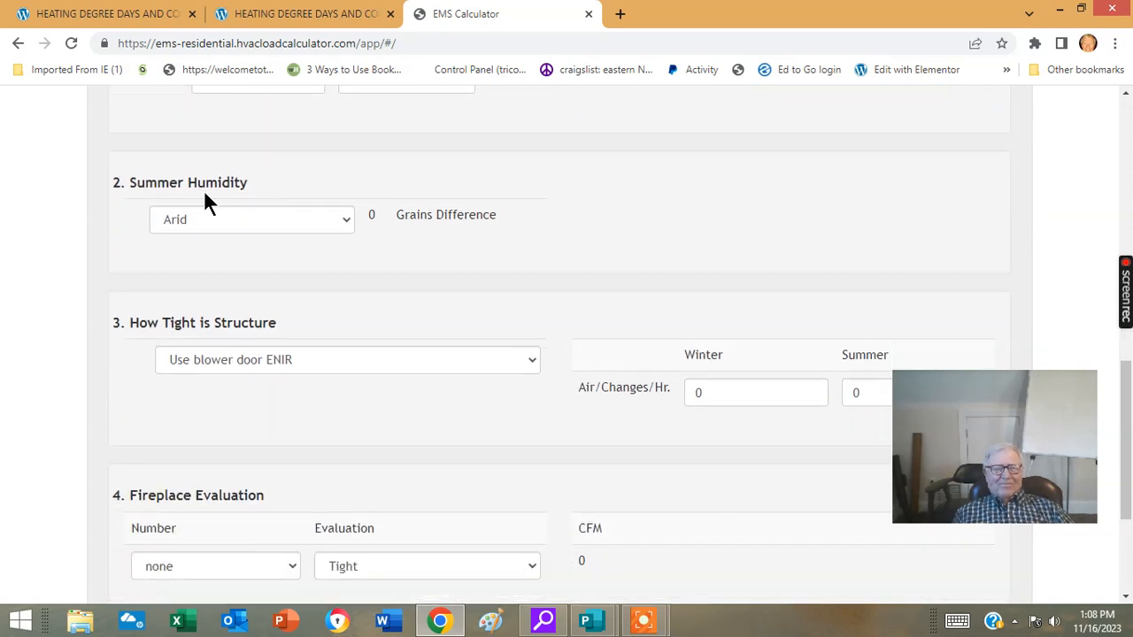
{"action": "left_click", "coordinate": [347, 224]}
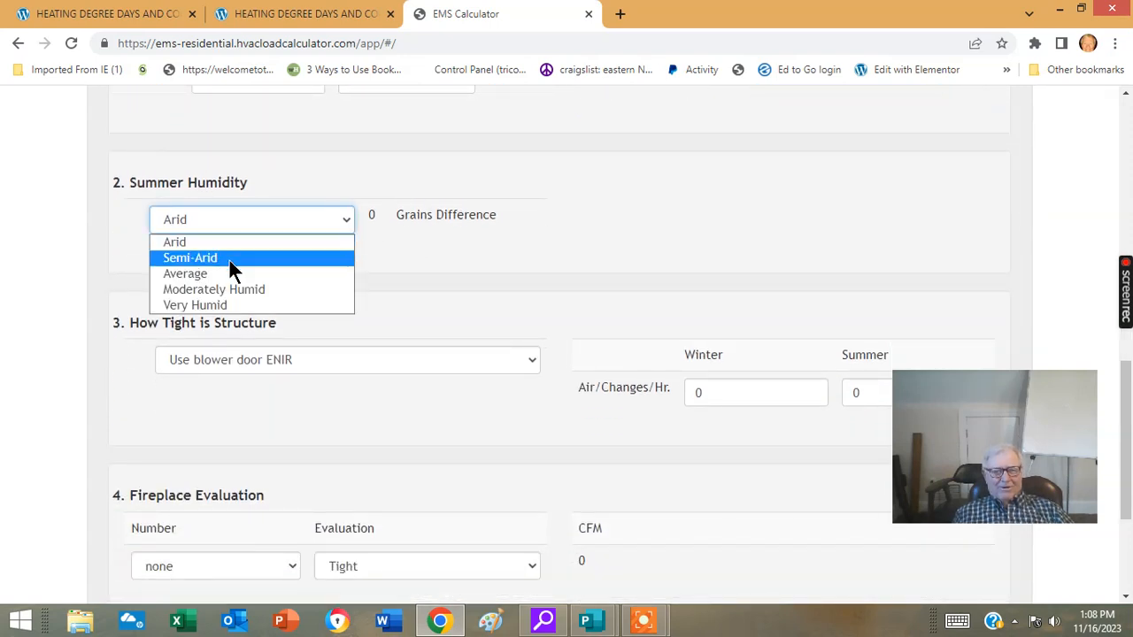
{"action": "left_click", "coordinate": [228, 288]}
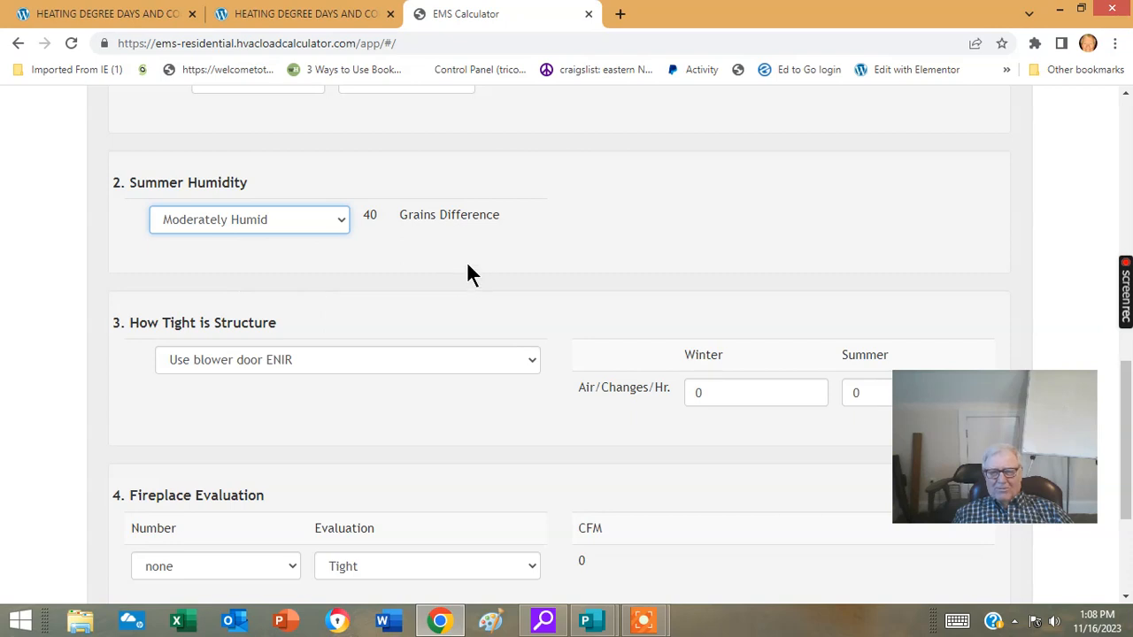
{"action": "scroll", "coordinate": [469, 273], "scroll_direction": "down", "scroll_amount": 2}
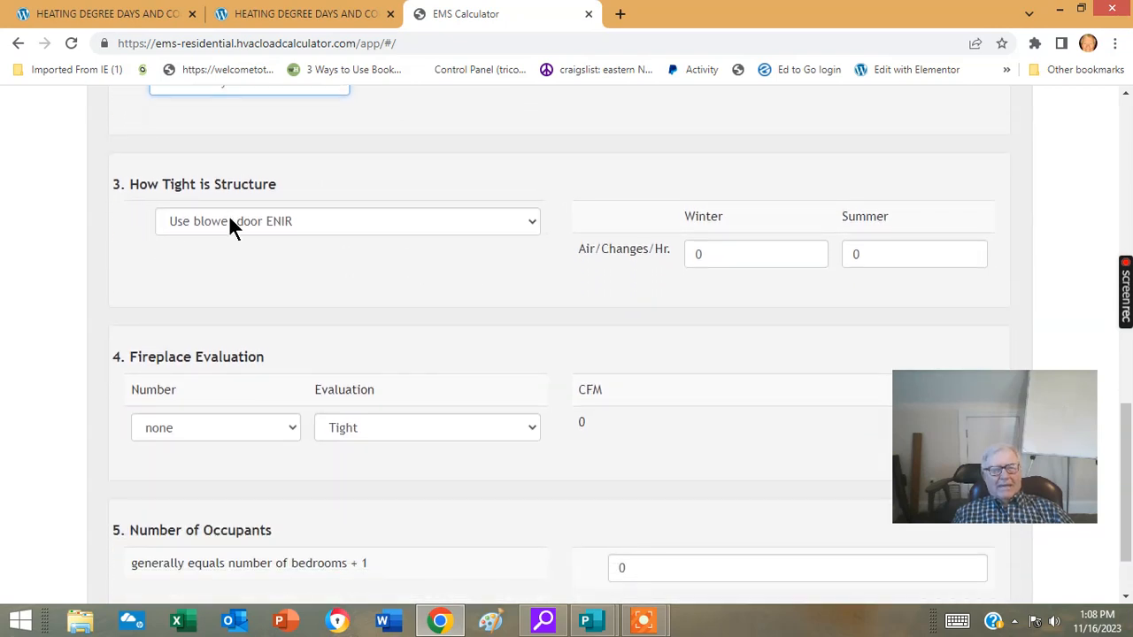
{"action": "left_click", "coordinate": [532, 227]}
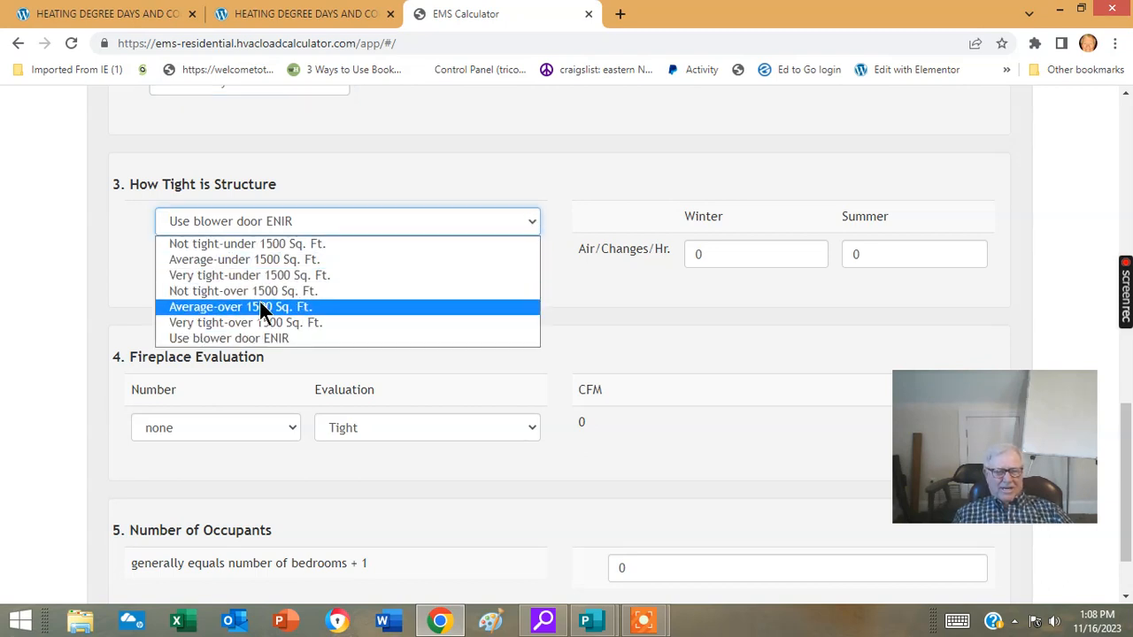
{"action": "left_click", "coordinate": [272, 306]}
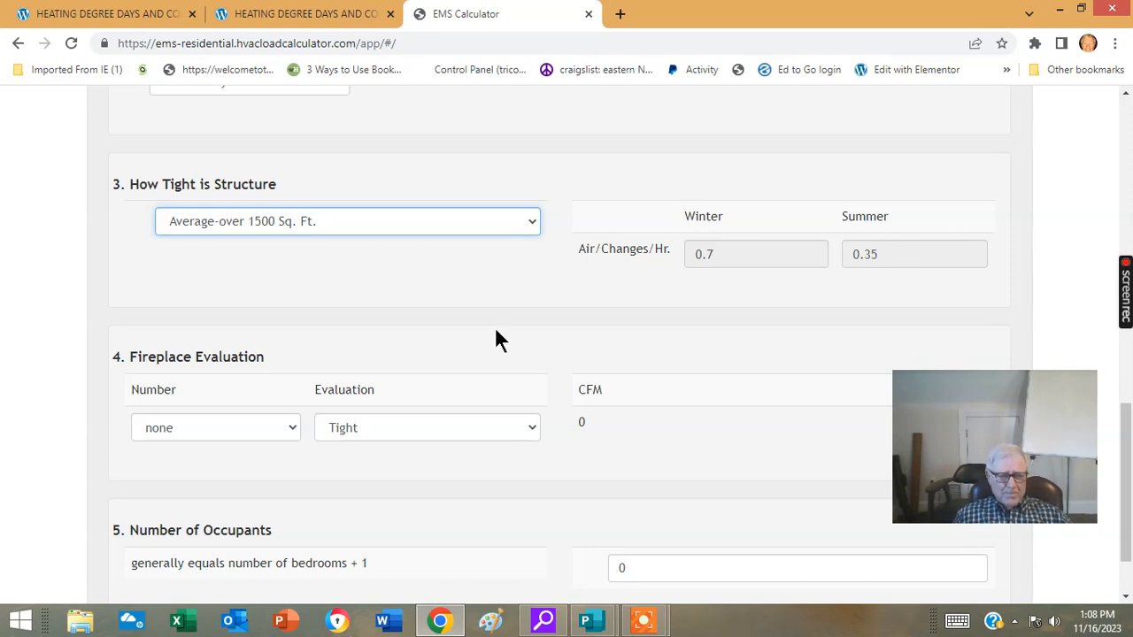
Set the fireplace evaluation to 1 fireplace rated Average
{"action": "left_click", "coordinate": [288, 423]}
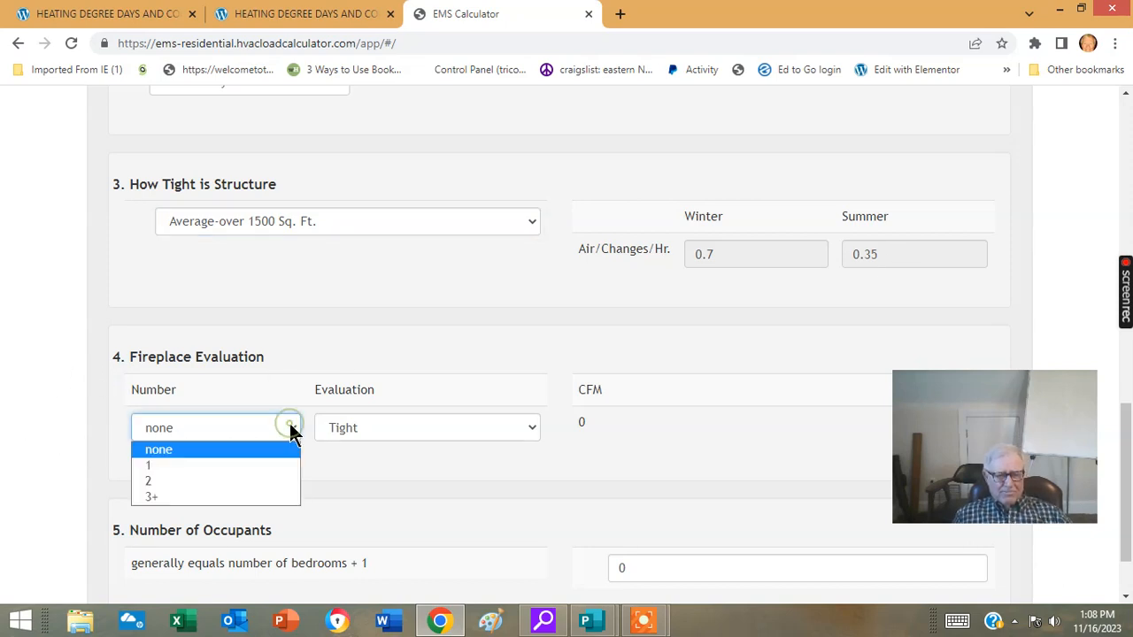
{"action": "left_click", "coordinate": [174, 464]}
{"action": "left_click", "coordinate": [533, 428]}
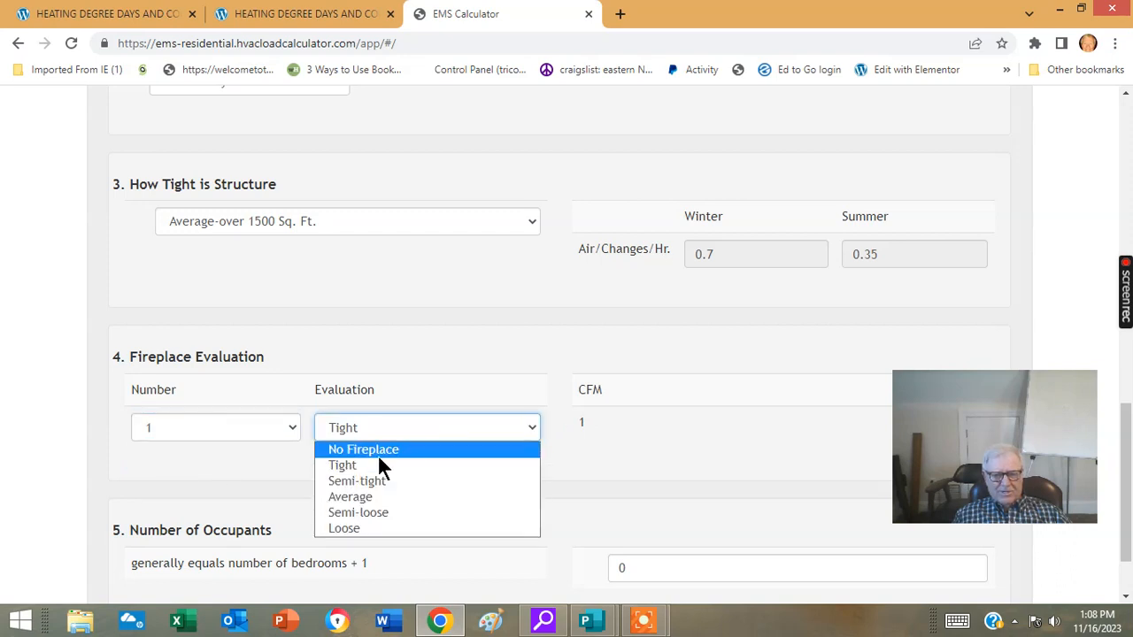
{"action": "left_click", "coordinate": [370, 496]}
Set the number of occupants to 4 and continue to Step 2 of the calculation
{"action": "scroll", "coordinate": [513, 359], "scroll_direction": "down", "scroll_amount": 1}
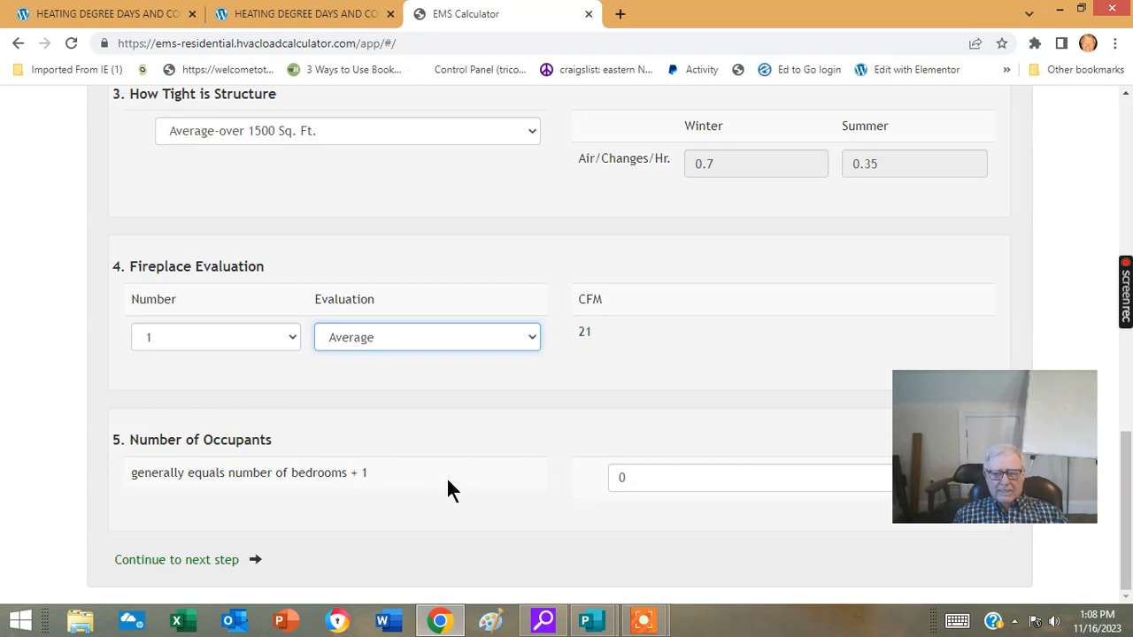
{"action": "double_click", "coordinate": [636, 479]}
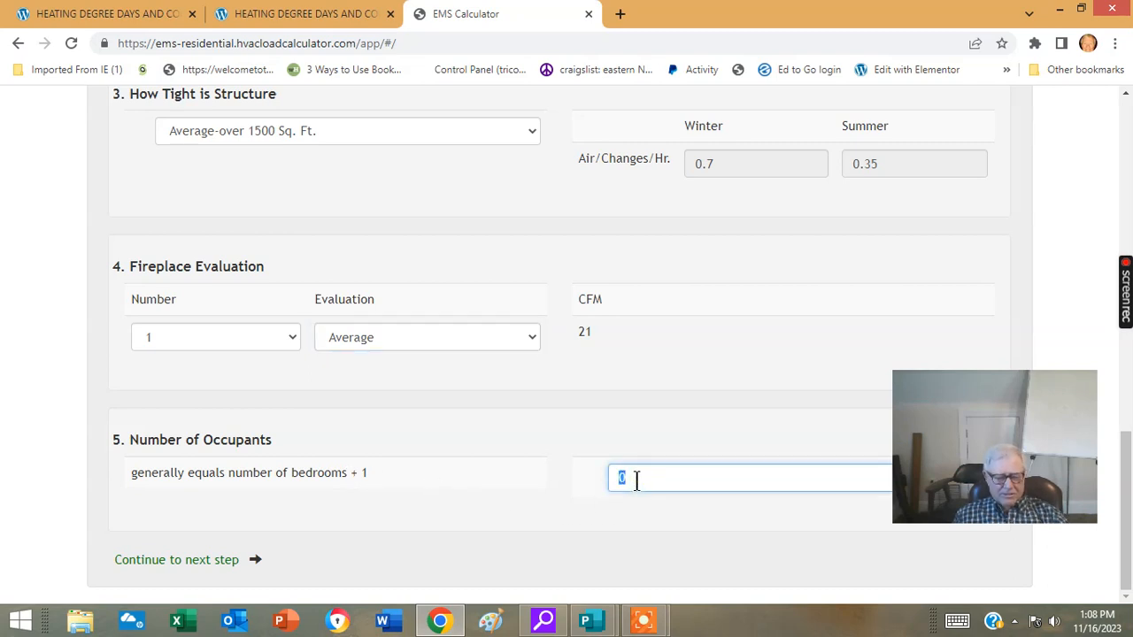
{"action": "type", "text": "4"}
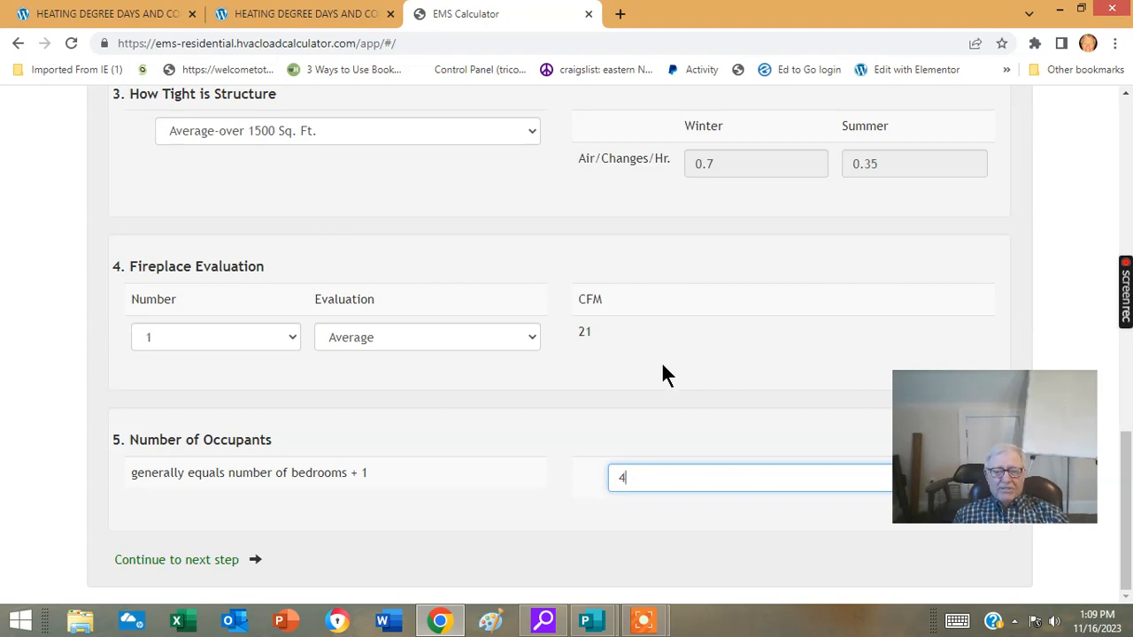
{"action": "left_click", "coordinate": [197, 560]}
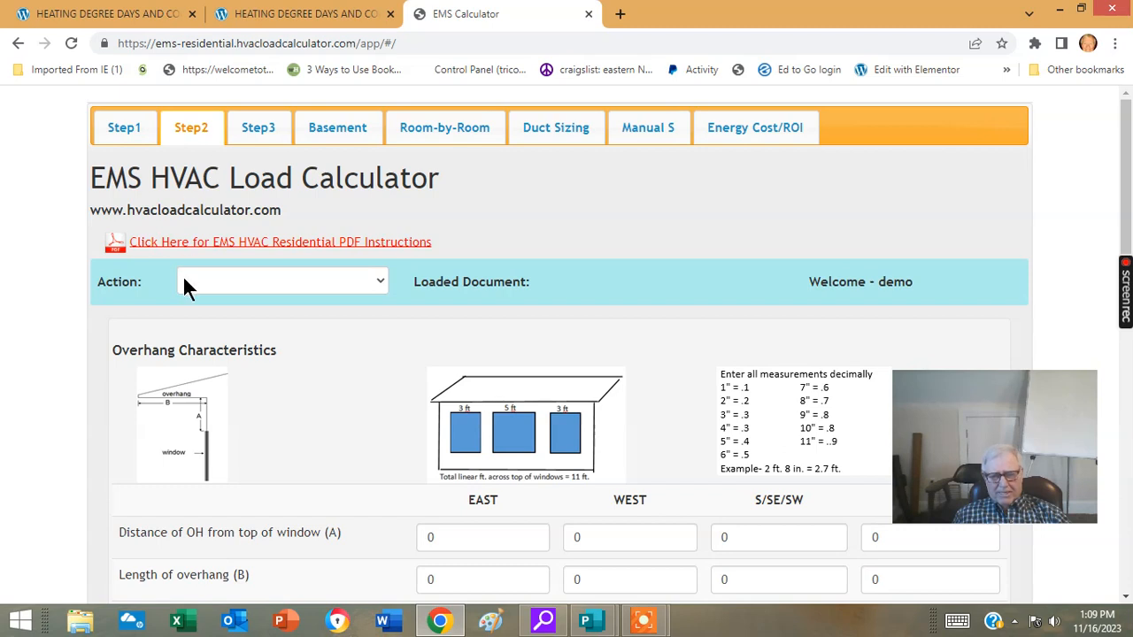
Examine the overhang characteristics inputs for each orientation and the solar gain through glass section
{"action": "scroll", "coordinate": [555, 318], "scroll_direction": "down", "scroll_amount": 2}
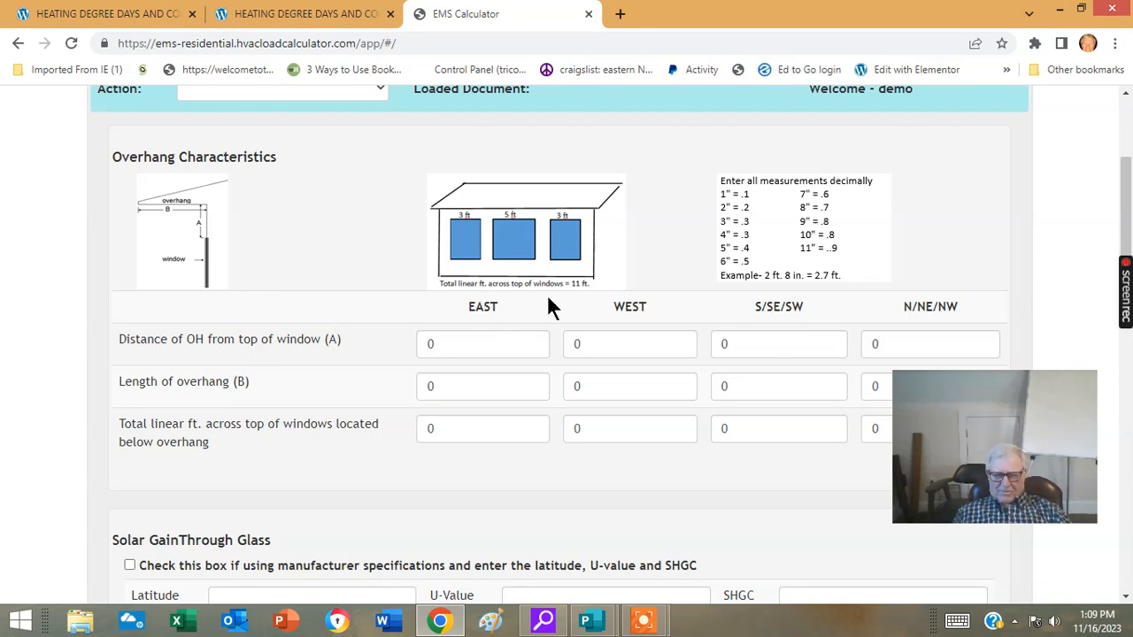
{"action": "scroll", "coordinate": [653, 397], "scroll_direction": "down", "scroll_amount": 1}
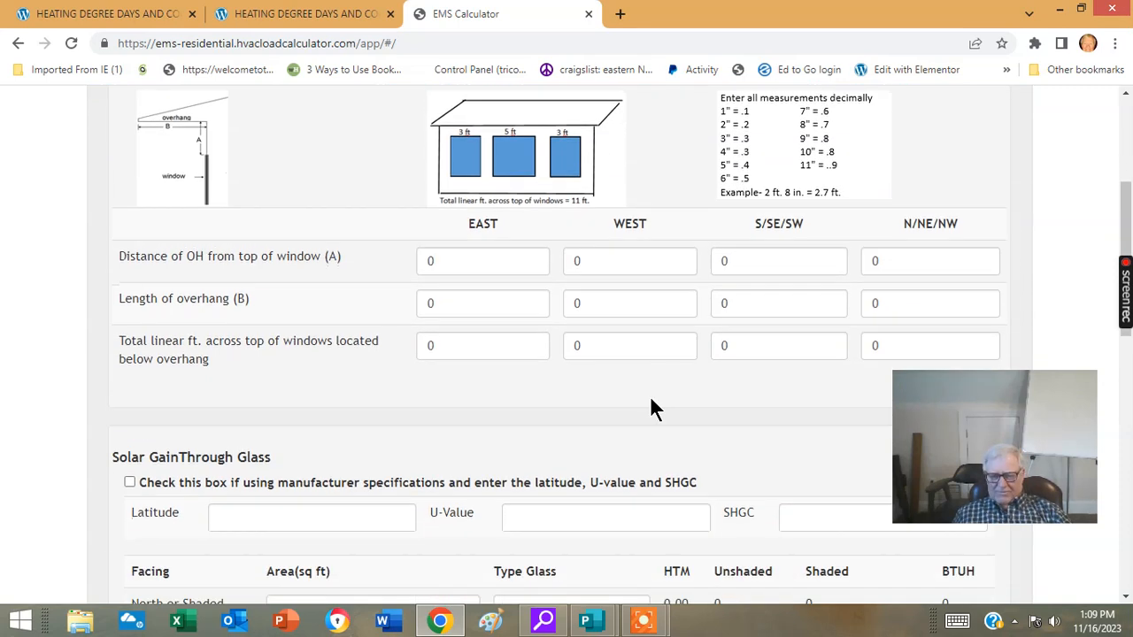
{"action": "scroll", "coordinate": [652, 407], "scroll_direction": "down", "scroll_amount": 1}
{"action": "scroll", "coordinate": [646, 399], "scroll_direction": "up", "scroll_amount": 3}
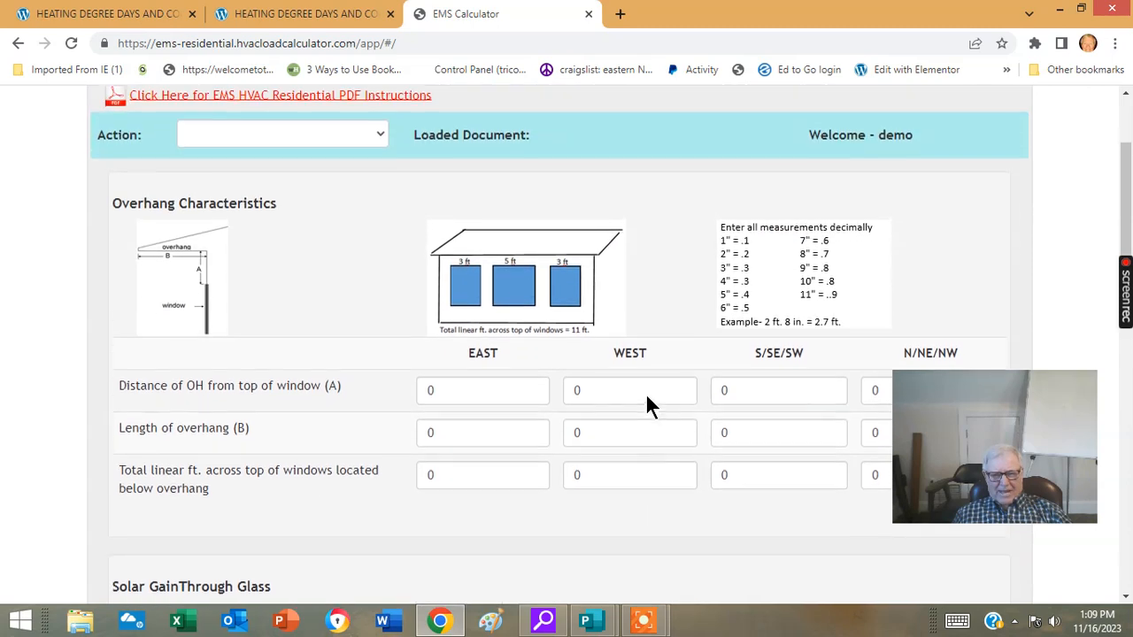
{"action": "left_click_drag", "start_coordinate": [116, 209], "coordinate": [268, 214]}
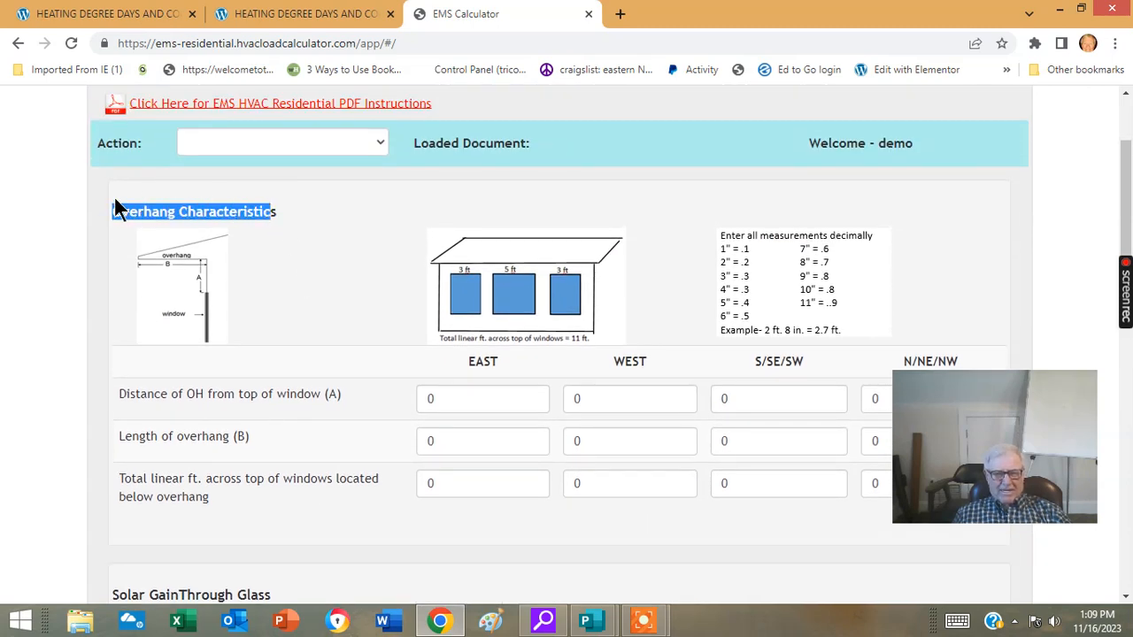
{"action": "left_click_drag", "start_coordinate": [114, 213], "coordinate": [824, 492]}
{"action": "scroll", "coordinate": [534, 386], "scroll_direction": "down", "scroll_amount": 1}
{"action": "scroll", "coordinate": [532, 380], "scroll_direction": "down", "scroll_amount": 2}
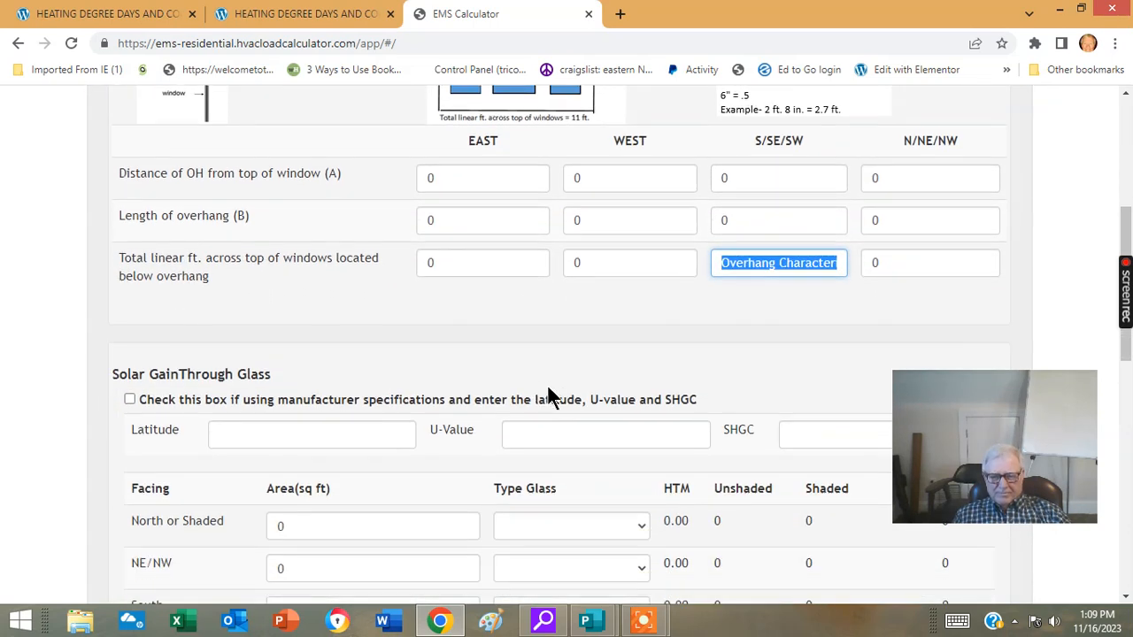
{"action": "left_click", "coordinate": [545, 385]}
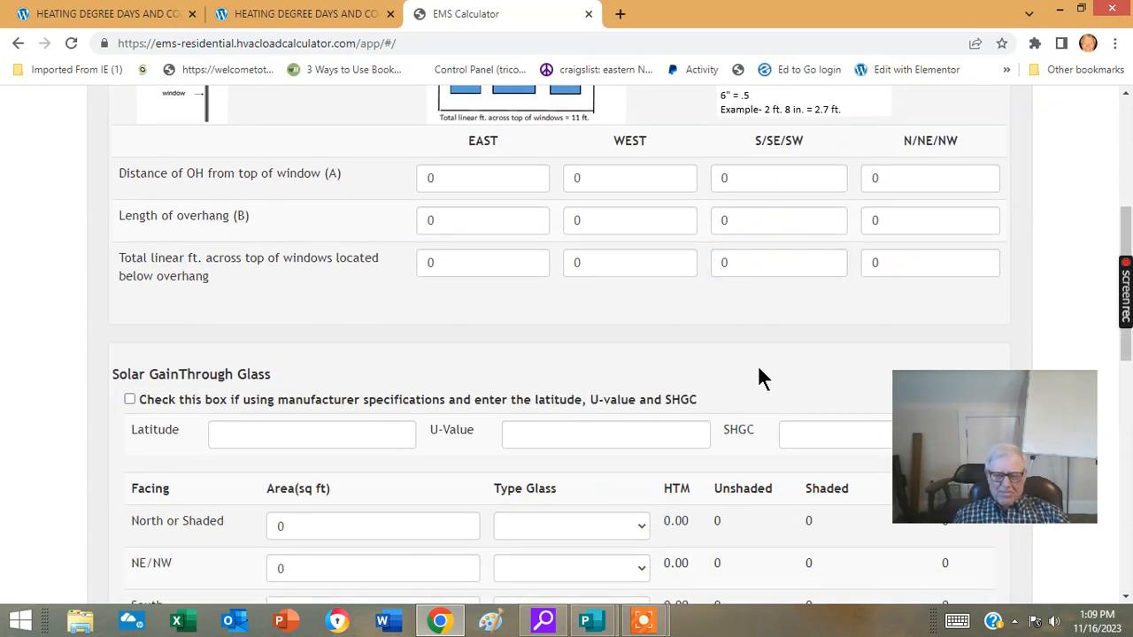
{"action": "scroll", "coordinate": [758, 372], "scroll_direction": "down", "scroll_amount": 2}
{"action": "scroll", "coordinate": [758, 376], "scroll_direction": "down", "scroll_amount": 1}
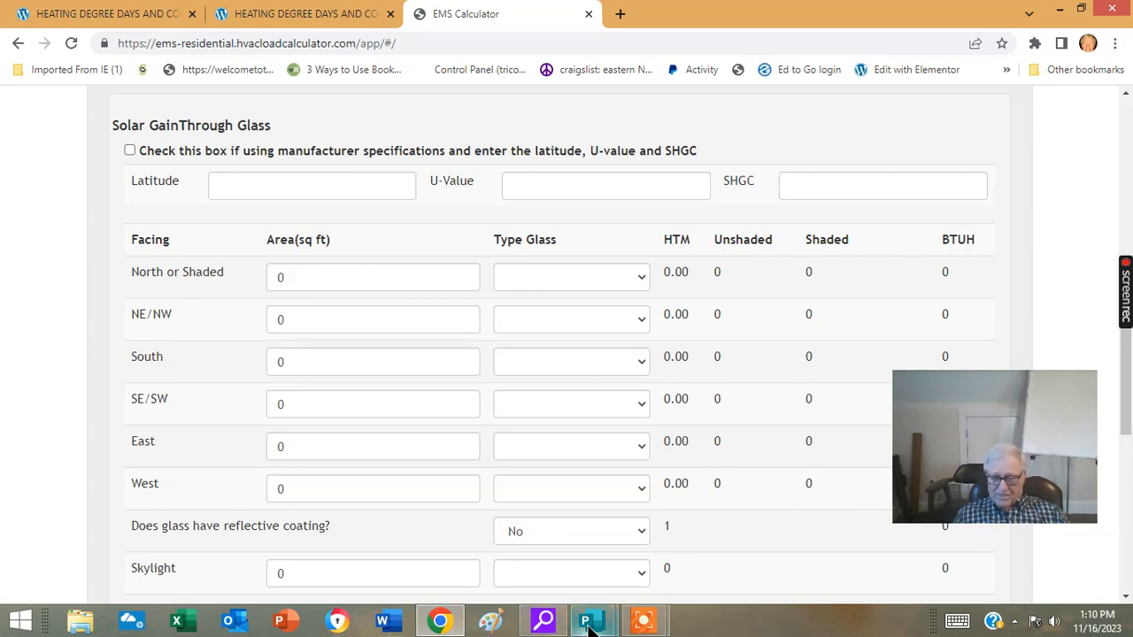
Look up the north-facing windows in Publisher's sample house floor plan, and set the calculator's North or Shaded glass area to 65 sq ft
{"action": "mouse_move", "coordinate": [589, 625]}
{"action": "left_click", "coordinate": [719, 536]}
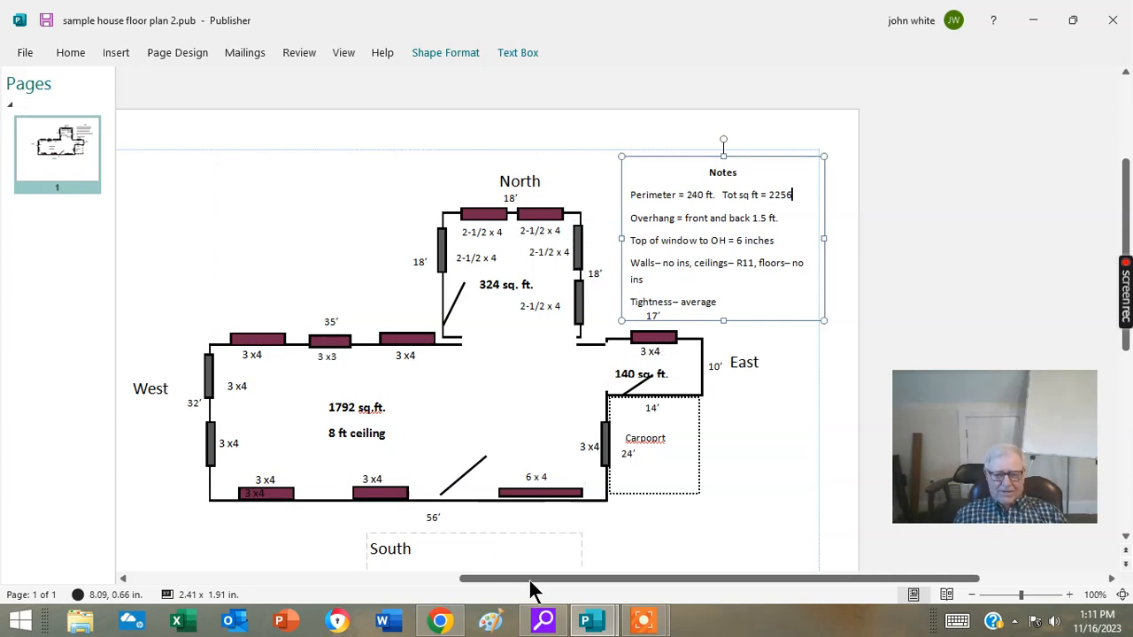
{"action": "left_click", "coordinate": [440, 621]}
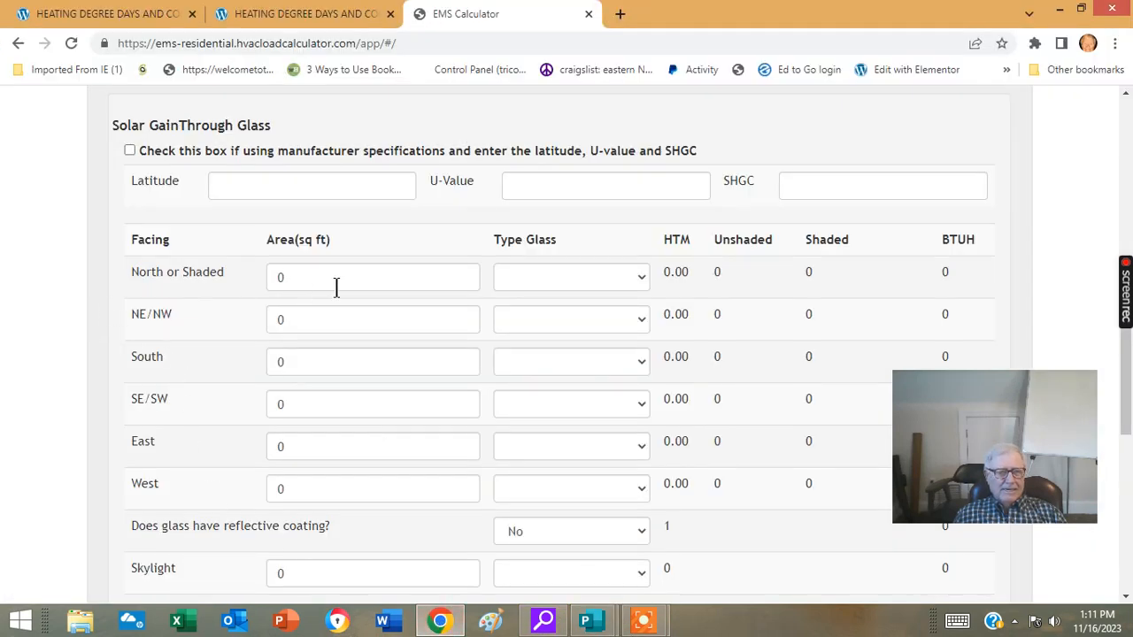
{"action": "double_click", "coordinate": [296, 278]}
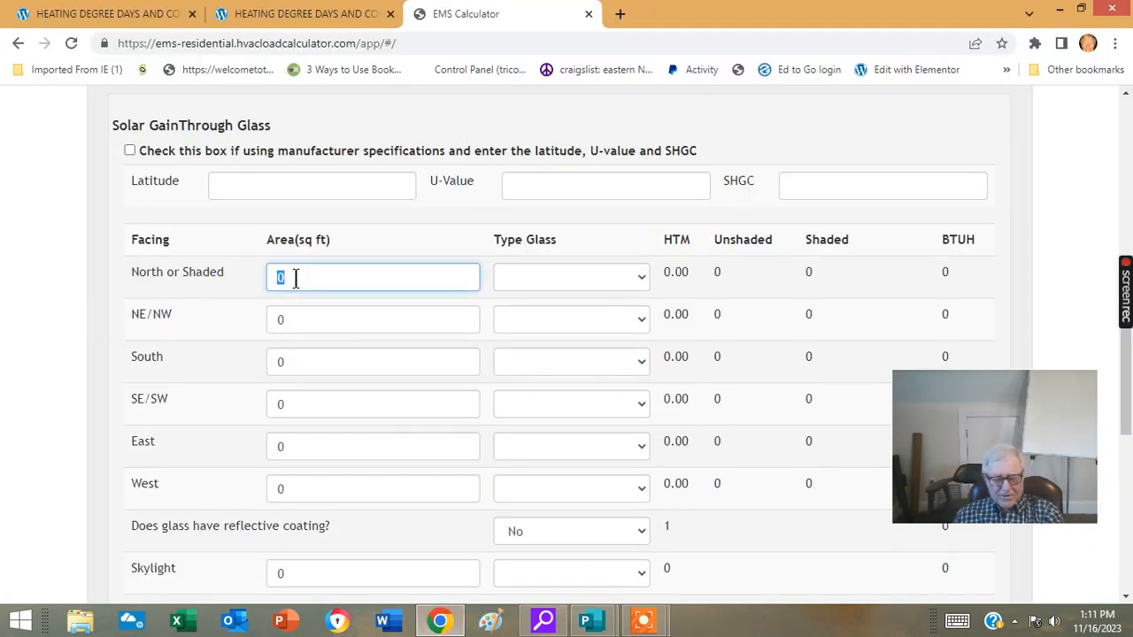
{"action": "type", "text": "65"}
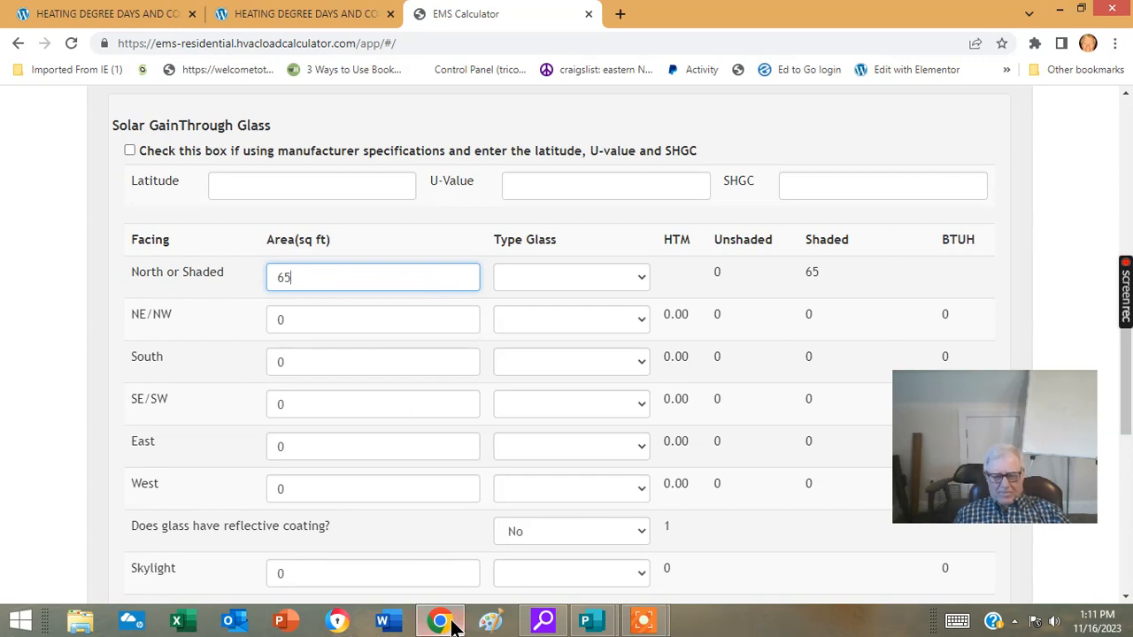
Recheck the north-facing windows in Publisher's sample house floor plan, and set the calculator's North or Shaded glass area to 77 sq ft
{"action": "left_click", "coordinate": [608, 624]}
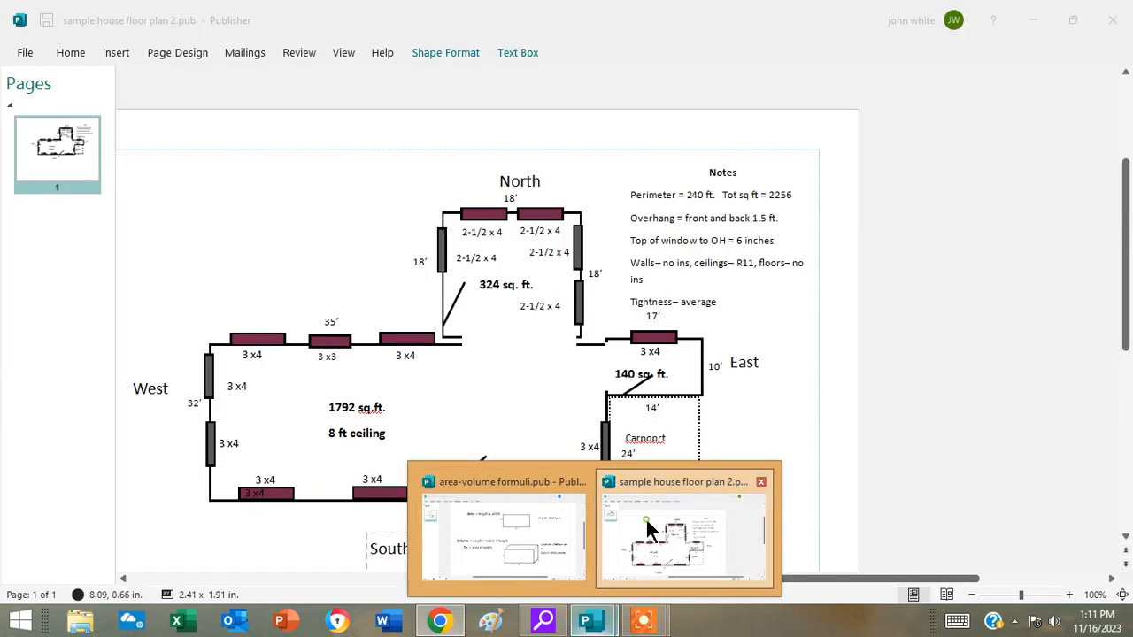
{"action": "left_click", "coordinate": [645, 517]}
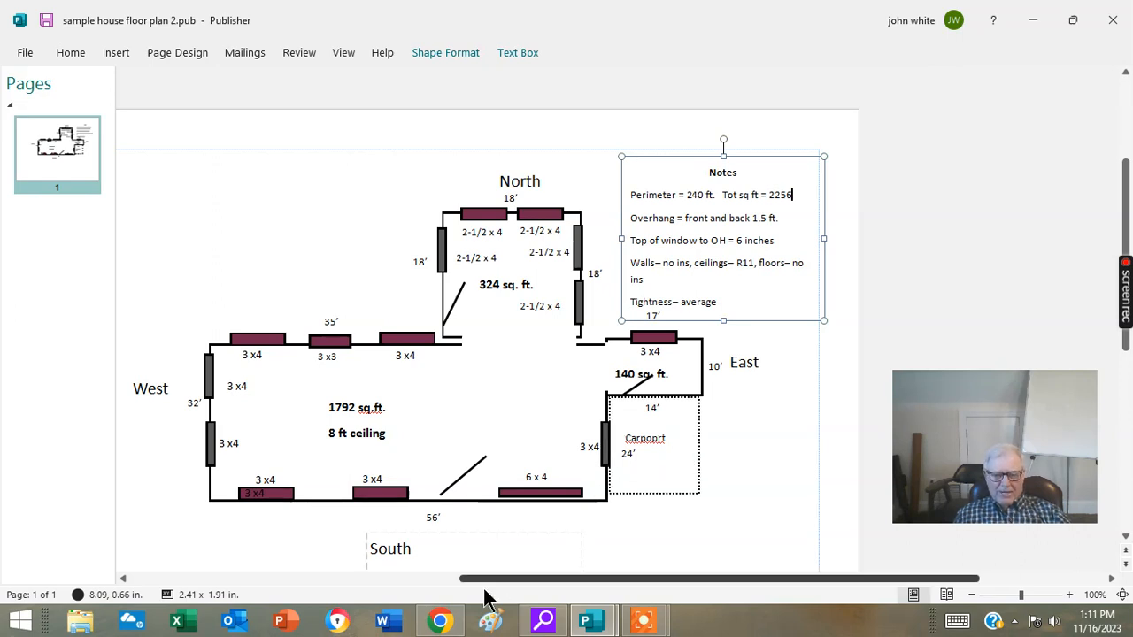
{"action": "left_click", "coordinate": [440, 623]}
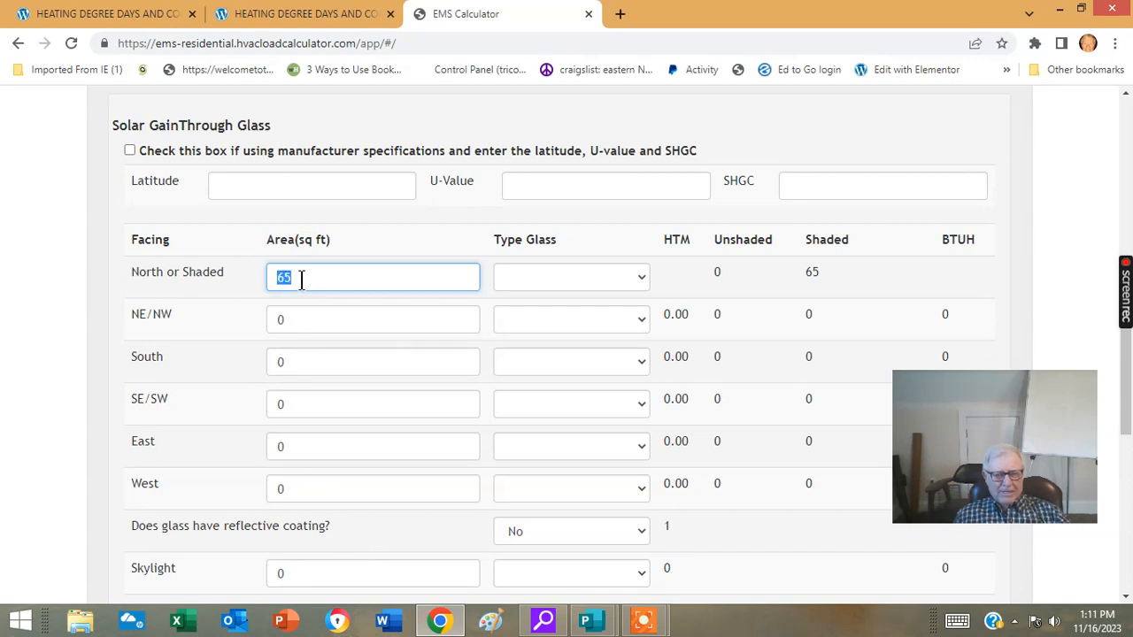
{"action": "type", "text": "77"}
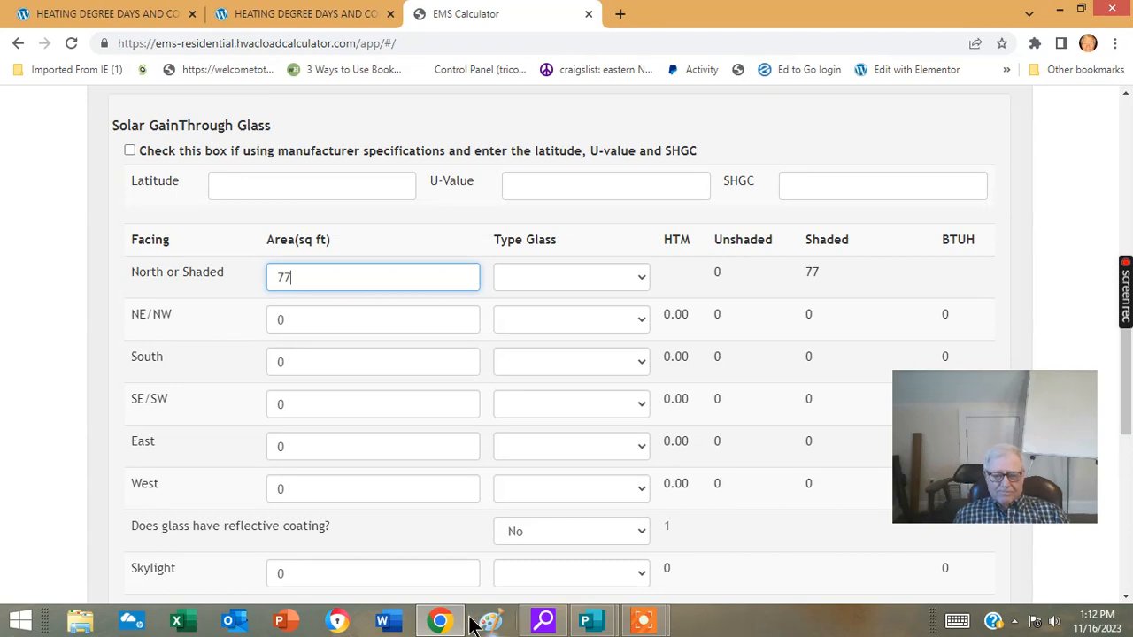
Look up the south-facing windows in Publisher's sample house floor plan, and set the calculator's South glass area to 48 sq ft
{"action": "left_click", "coordinate": [592, 625]}
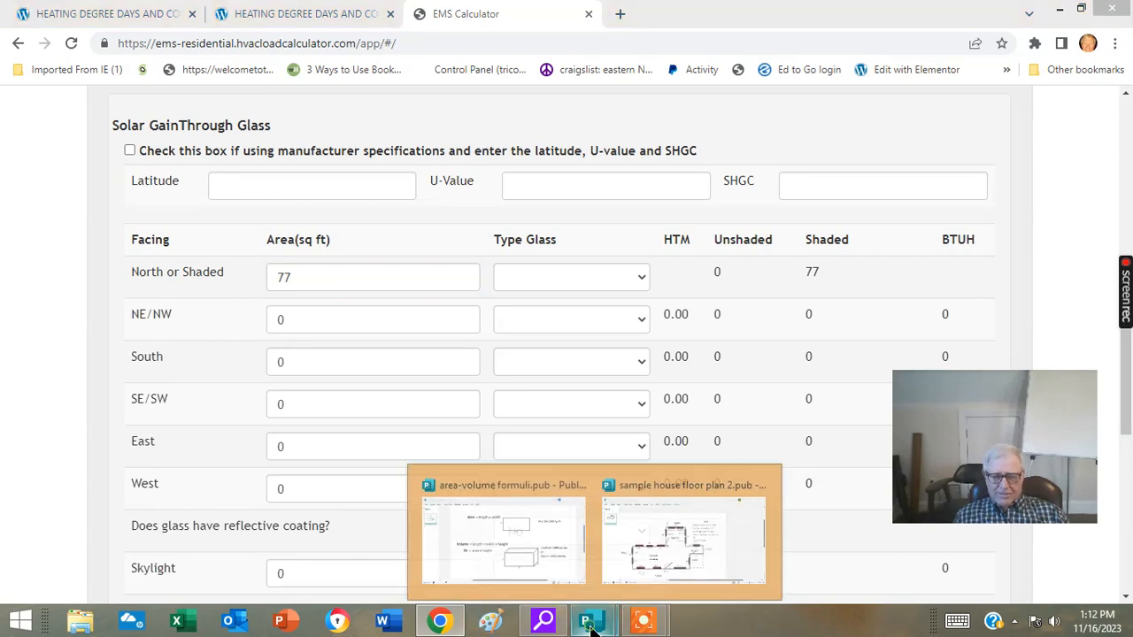
{"action": "left_click", "coordinate": [698, 544]}
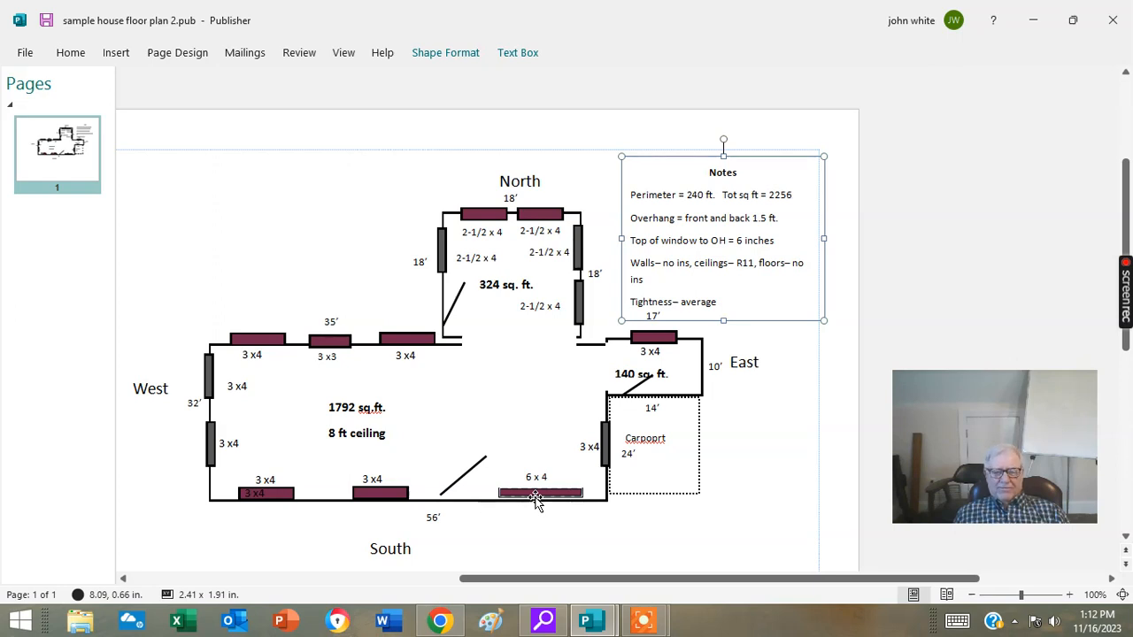
{"action": "left_click", "coordinate": [440, 621]}
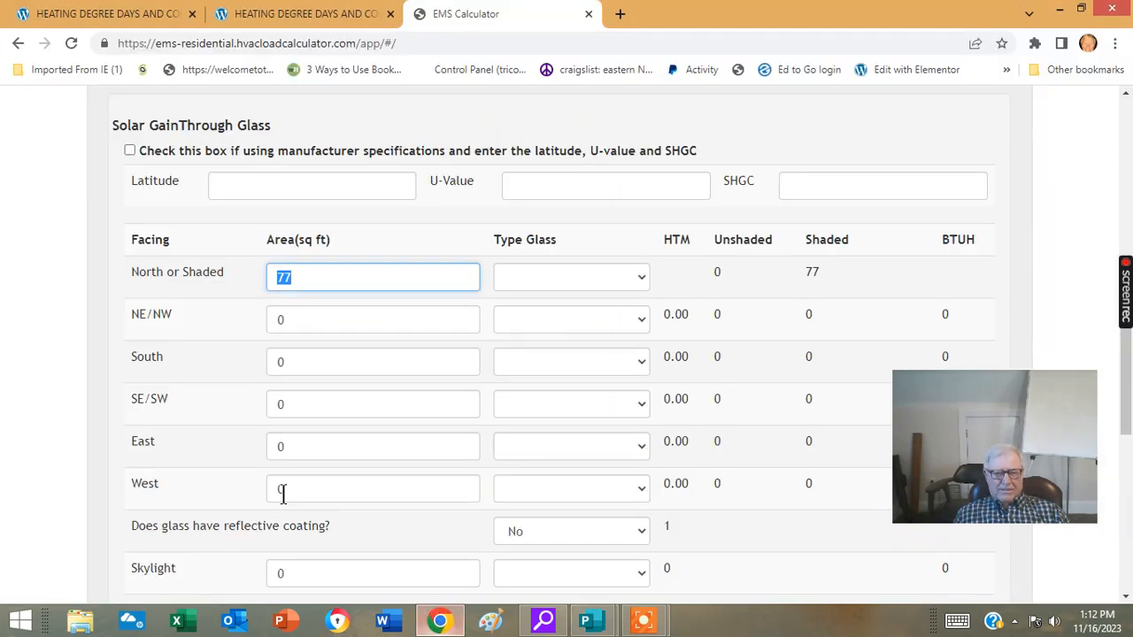
{"action": "left_click", "coordinate": [298, 365]}
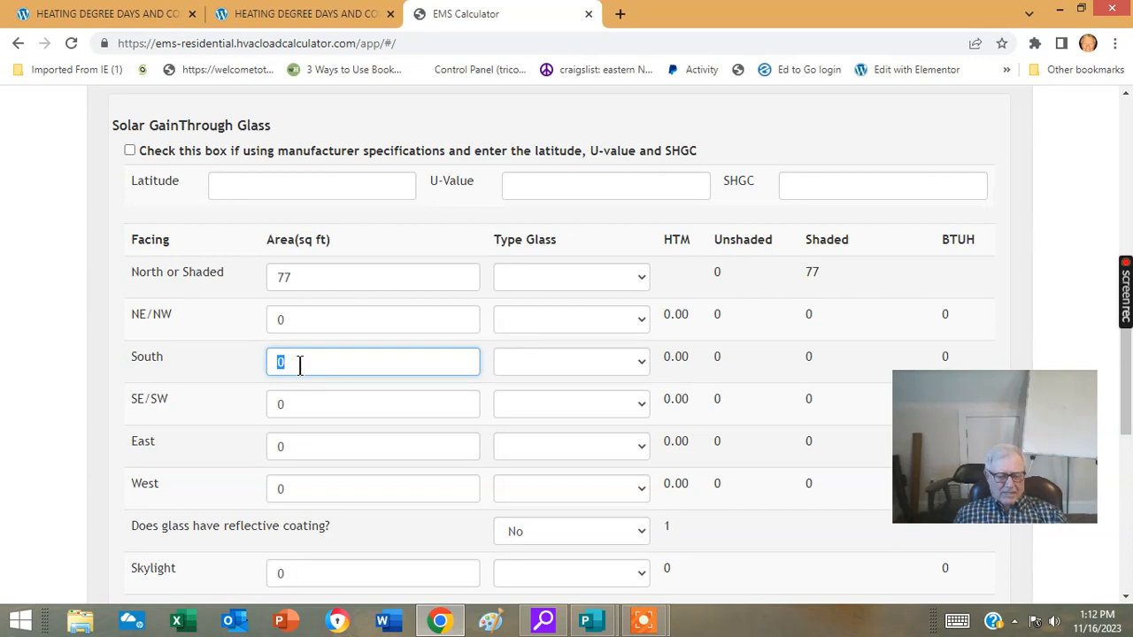
{"action": "type", "text": "48"}
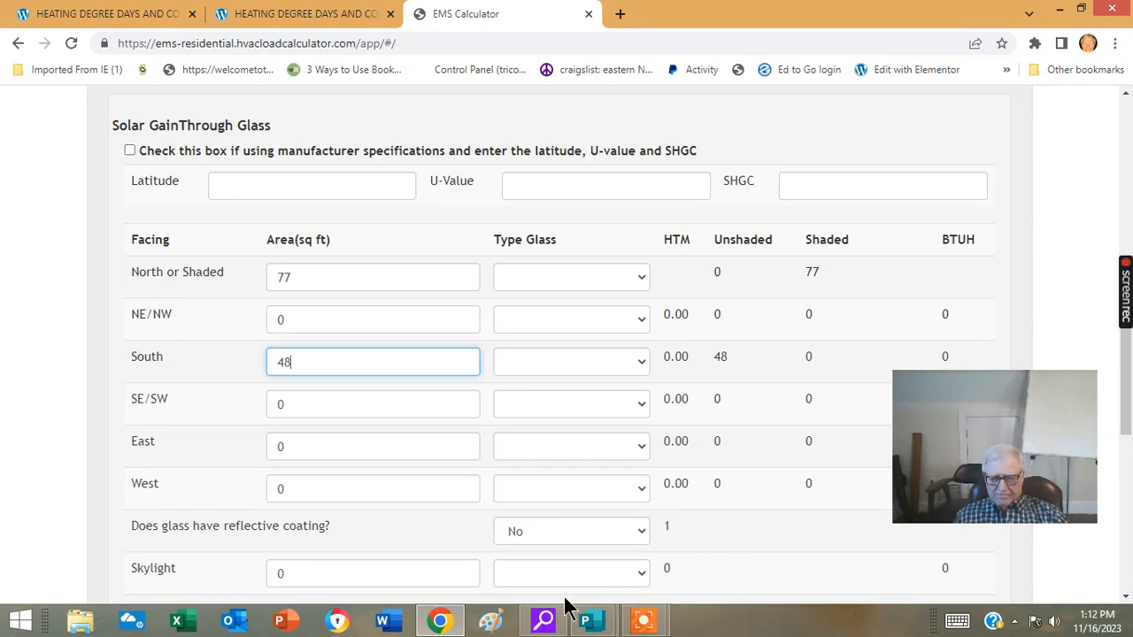
Check the east and west windows in Publisher's sample house floor plan, and set the calculator's West glass type to Double
{"action": "left_click", "coordinate": [591, 619]}
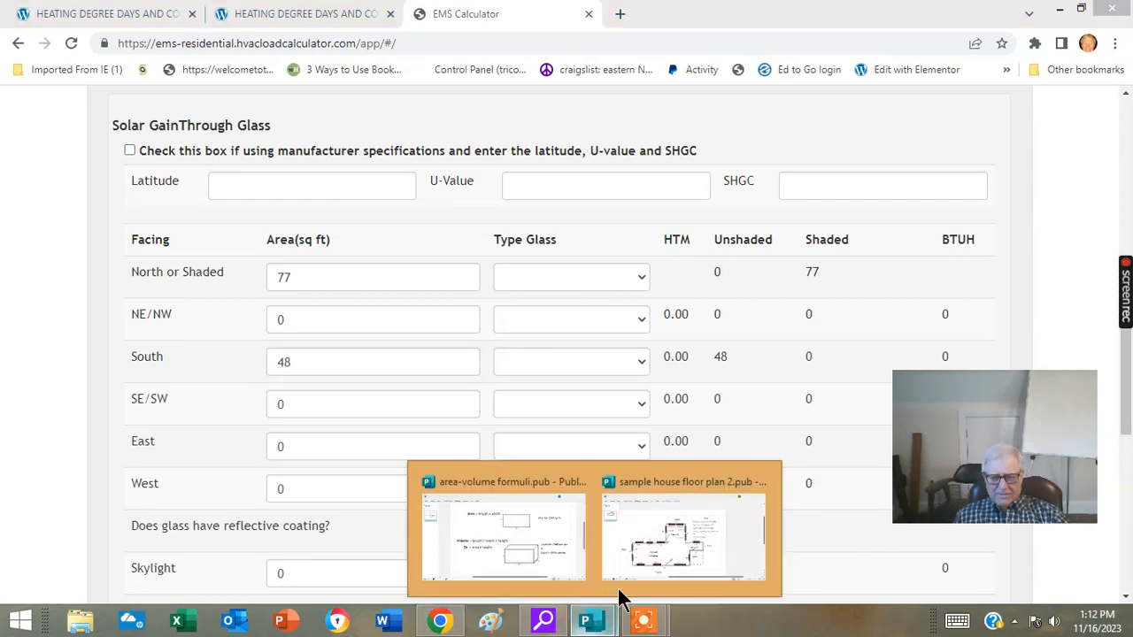
{"action": "left_click", "coordinate": [656, 553]}
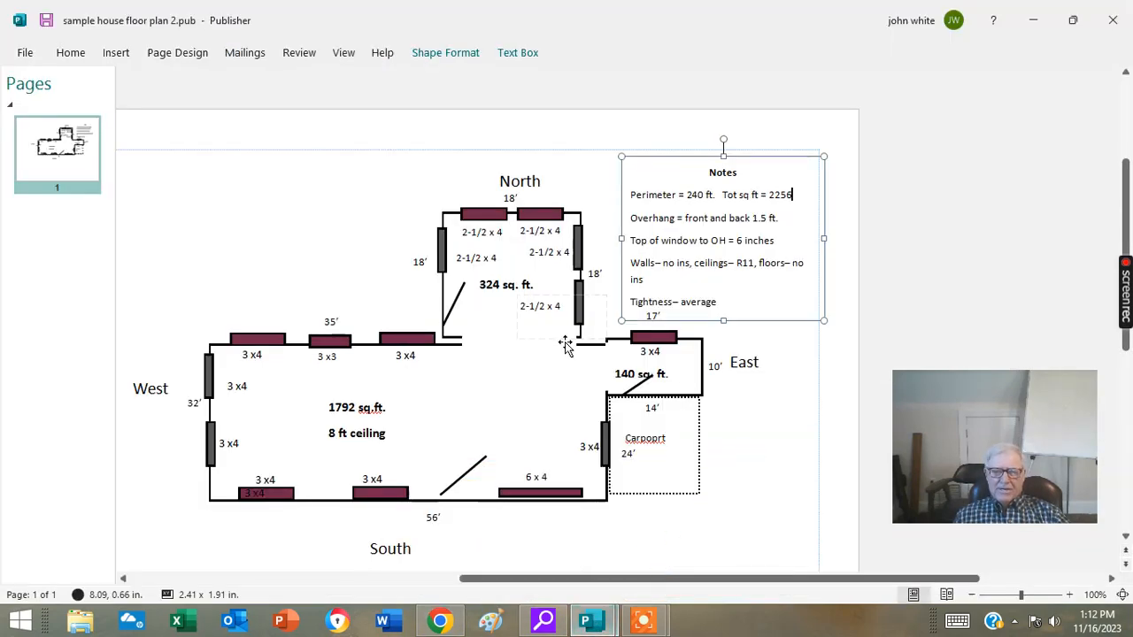
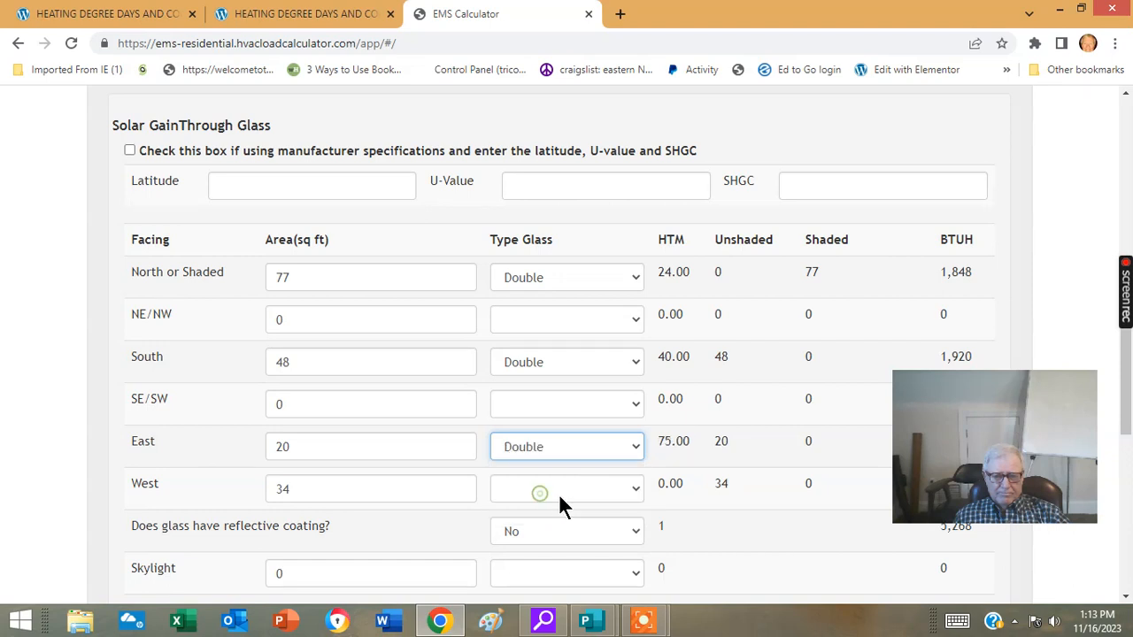
{"action": "left_click", "coordinate": [637, 492]}
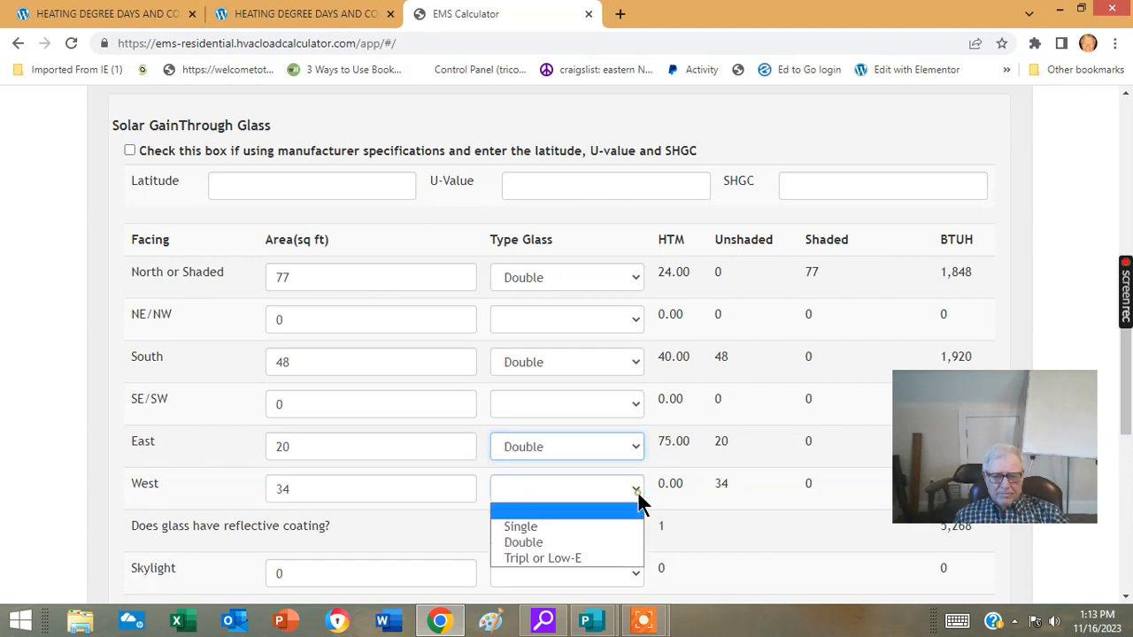
{"action": "left_click", "coordinate": [544, 538]}
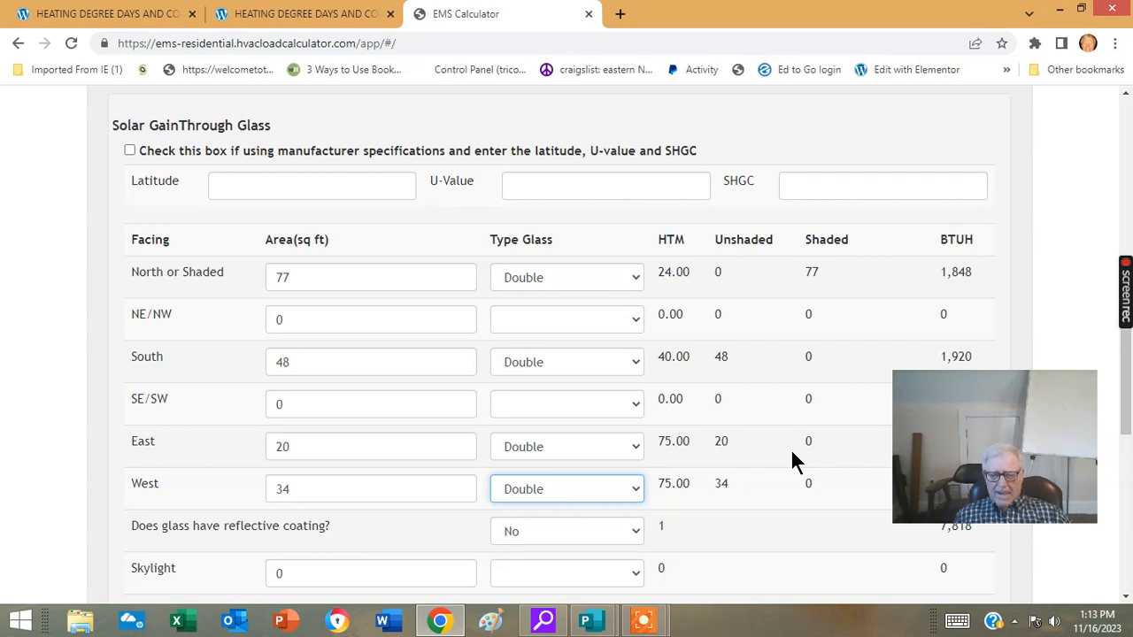
Review the solar gain results for each facing and the total, and return to the overhang characteristics section
{"action": "scroll", "coordinate": [785, 424], "scroll_direction": "down", "scroll_amount": 3}
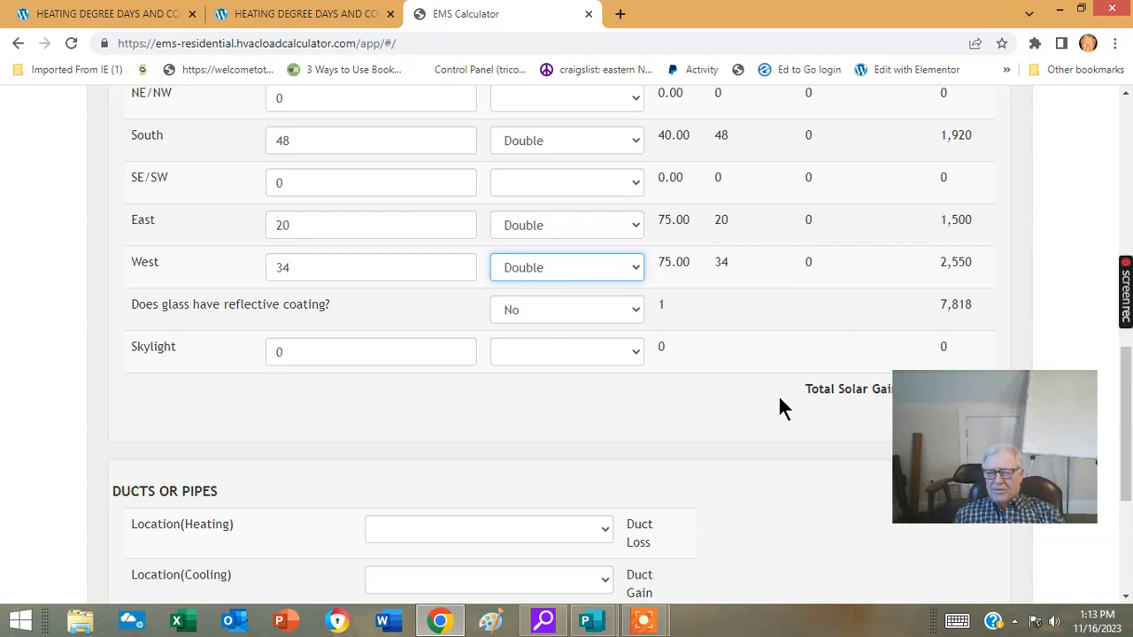
{"action": "scroll", "coordinate": [779, 403], "scroll_direction": "down", "scroll_amount": 1}
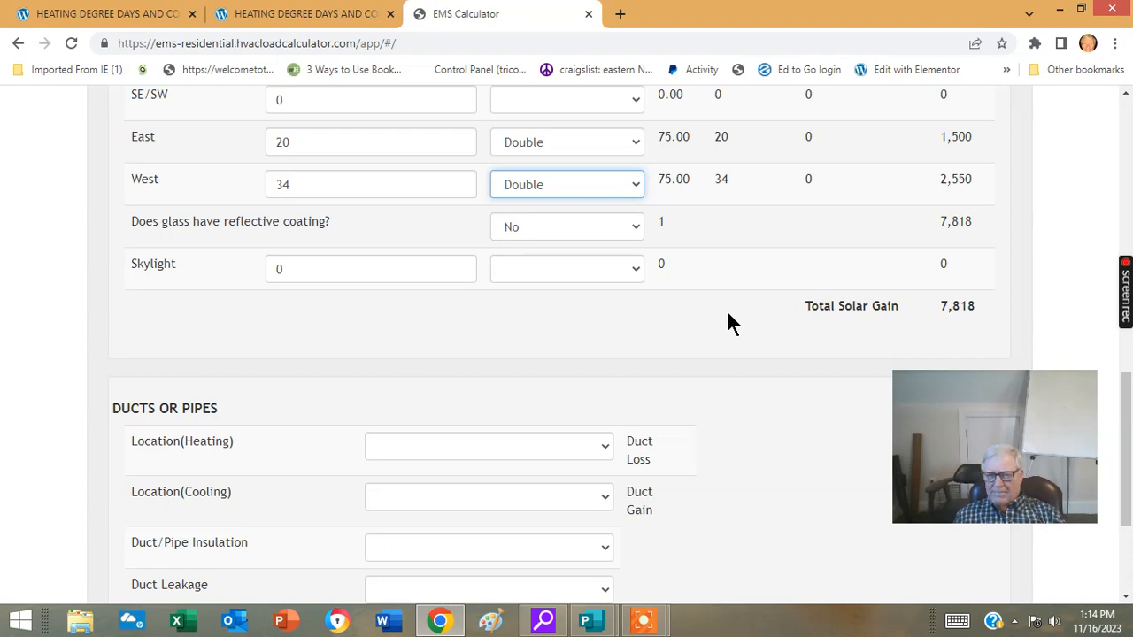
{"action": "scroll", "coordinate": [722, 339], "scroll_direction": "up", "scroll_amount": 6}
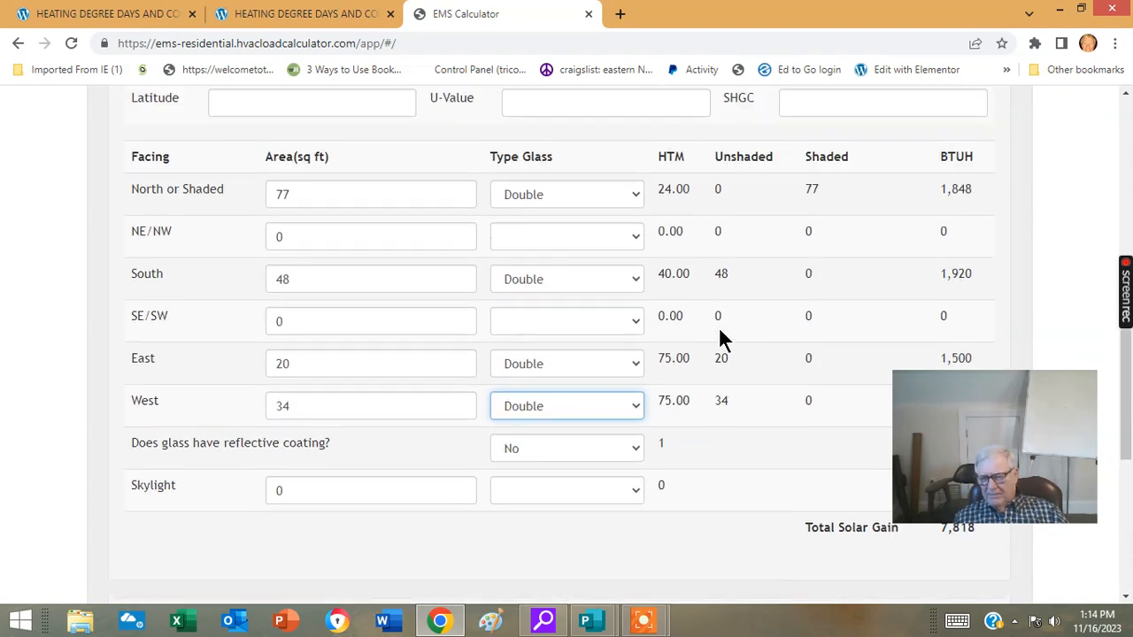
{"action": "scroll", "coordinate": [722, 339], "scroll_direction": "up", "scroll_amount": 1}
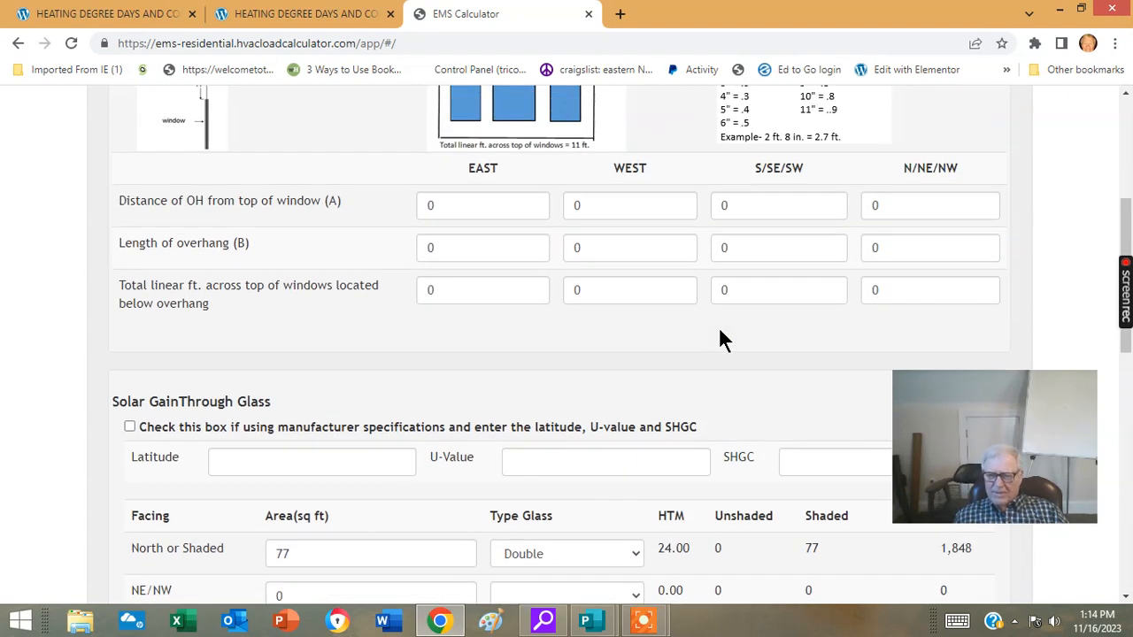
{"action": "scroll", "coordinate": [721, 337], "scroll_direction": "up", "scroll_amount": 1}
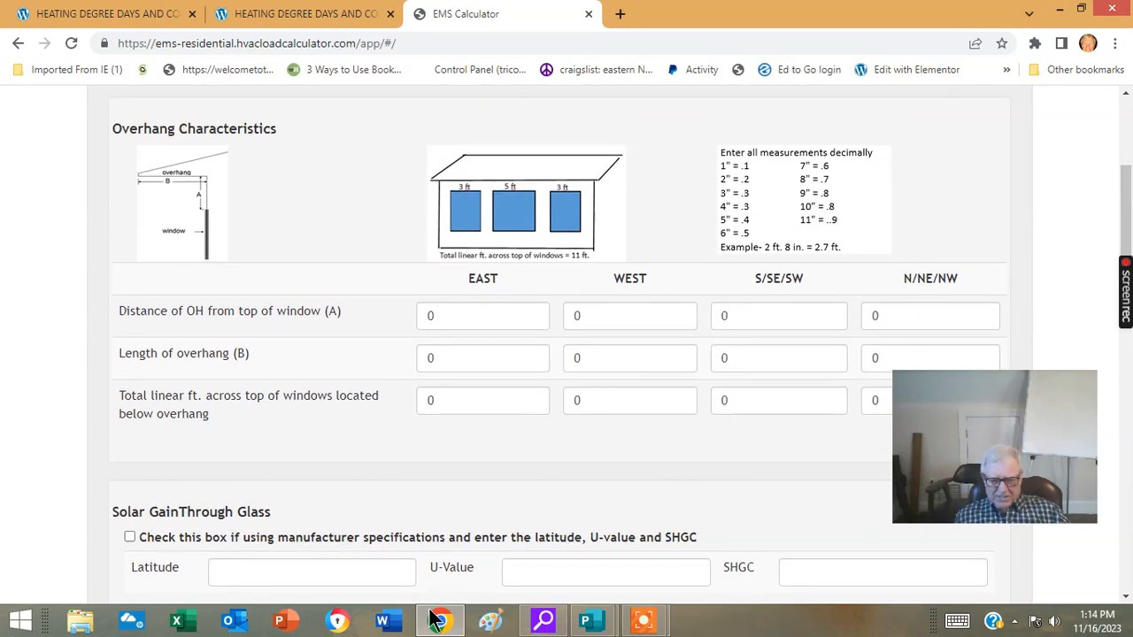
Using Icecream Screen Recorder's drawing tool, sketch a sun, its ray past the overhang and marks along the window on the overhang diagram
{"action": "mouse_move", "coordinate": [643, 620]}
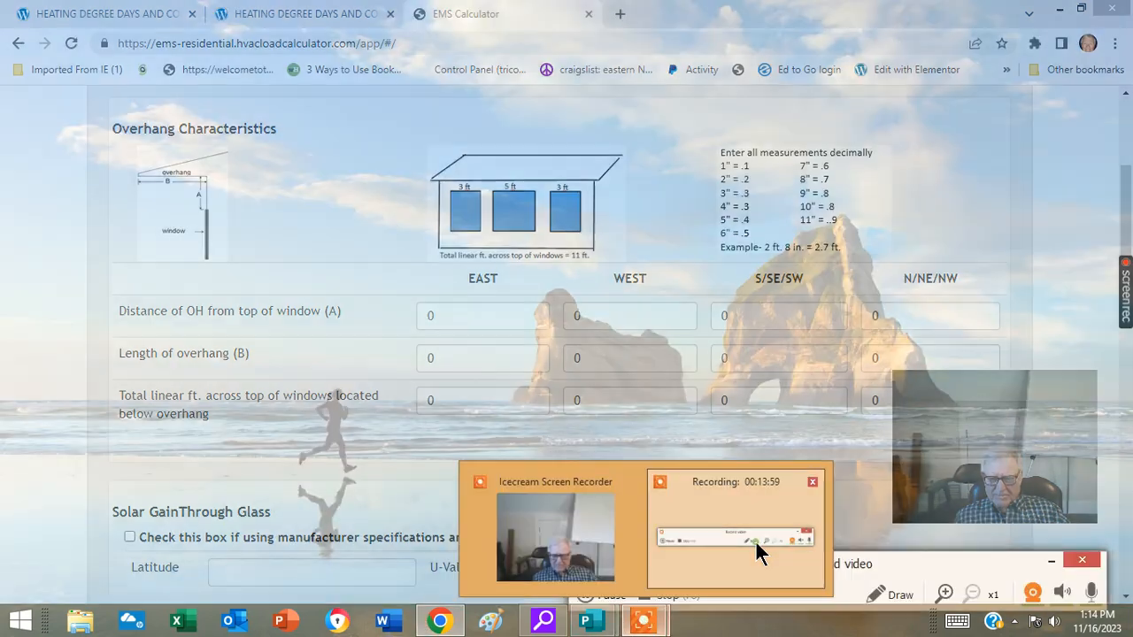
{"action": "left_click", "coordinate": [755, 542]}
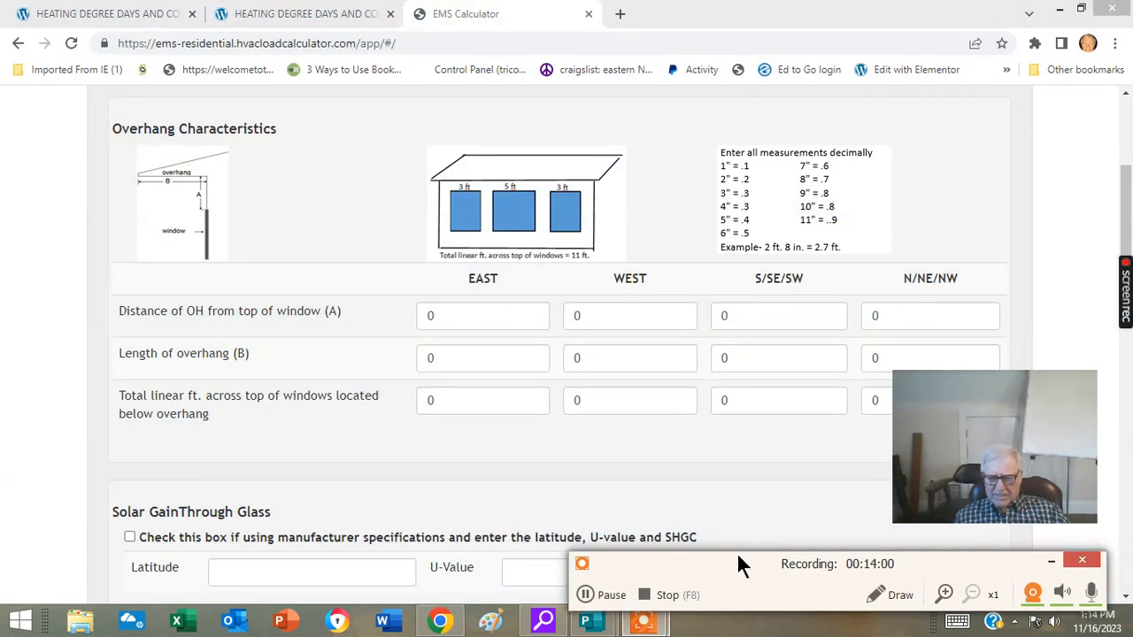
{"action": "left_click", "coordinate": [904, 604]}
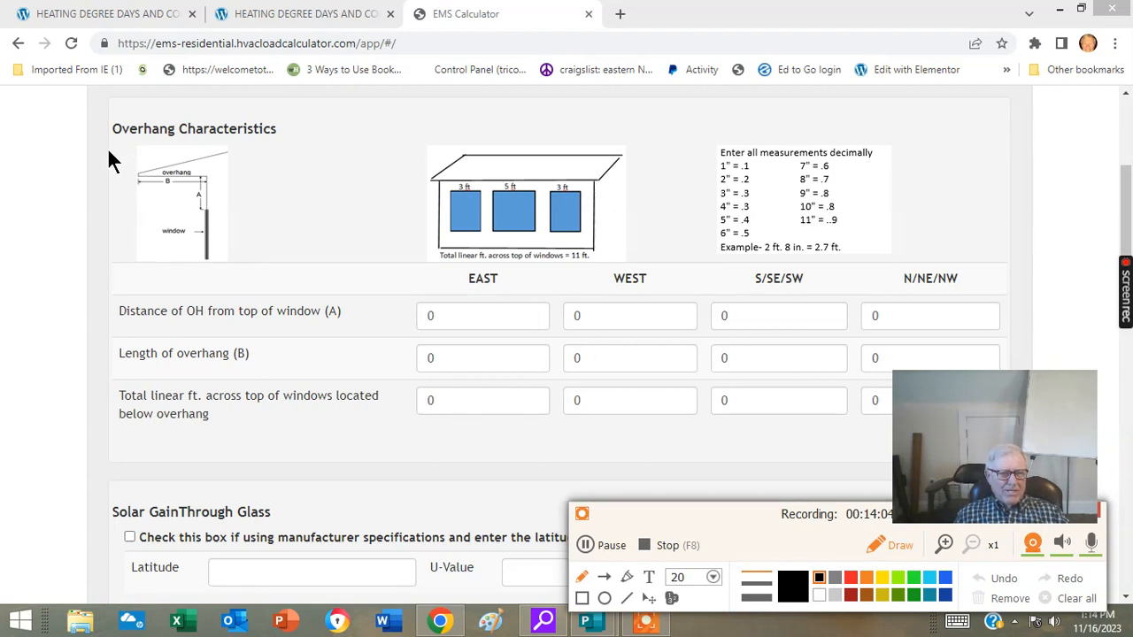
{"action": "left_click_drag", "start_coordinate": [111, 151], "coordinate": [108, 153]}
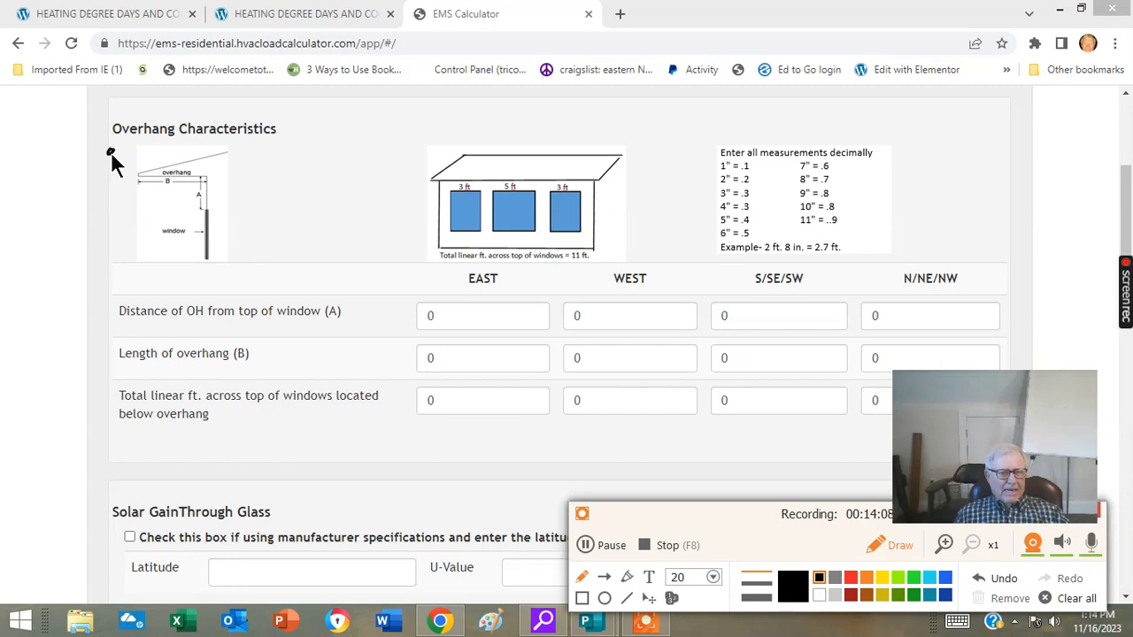
{"action": "left_click_drag", "start_coordinate": [111, 151], "coordinate": [157, 197]}
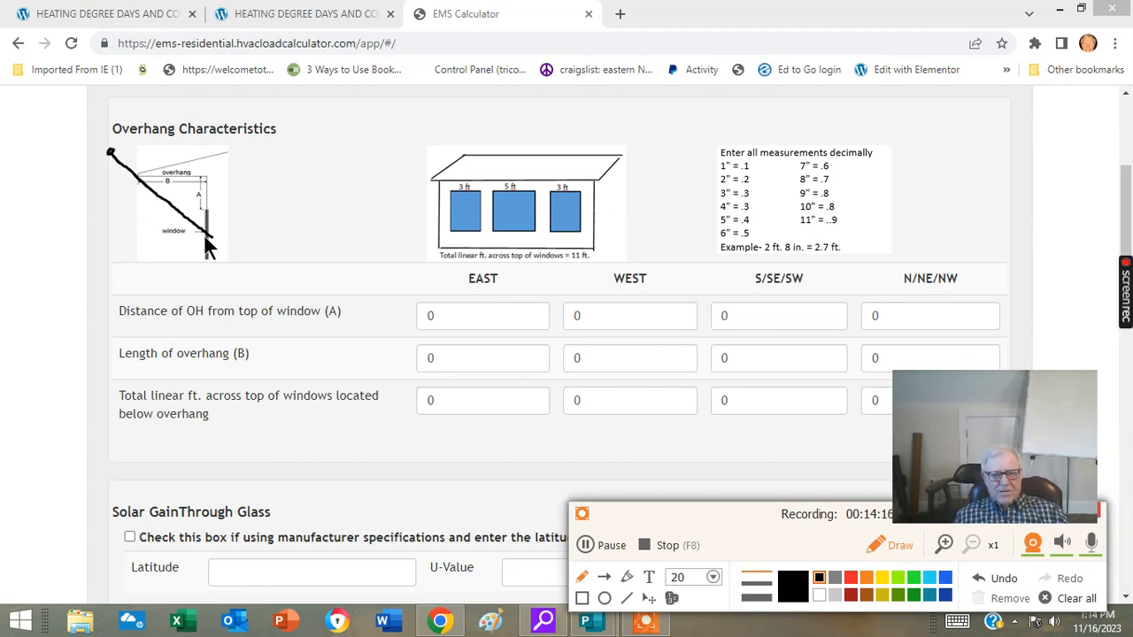
{"action": "left_click_drag", "start_coordinate": [205, 210], "coordinate": [206, 227]}
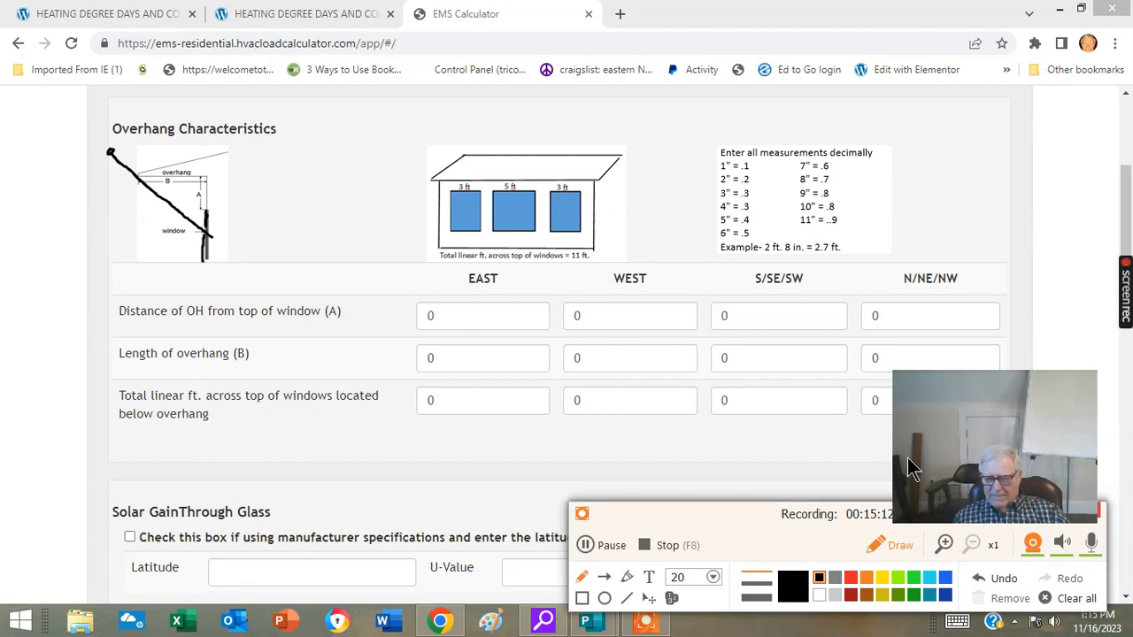
{"action": "left_click_drag", "start_coordinate": [918, 455], "coordinate": [917, 388]}
{"action": "left_click", "coordinate": [1050, 510]}
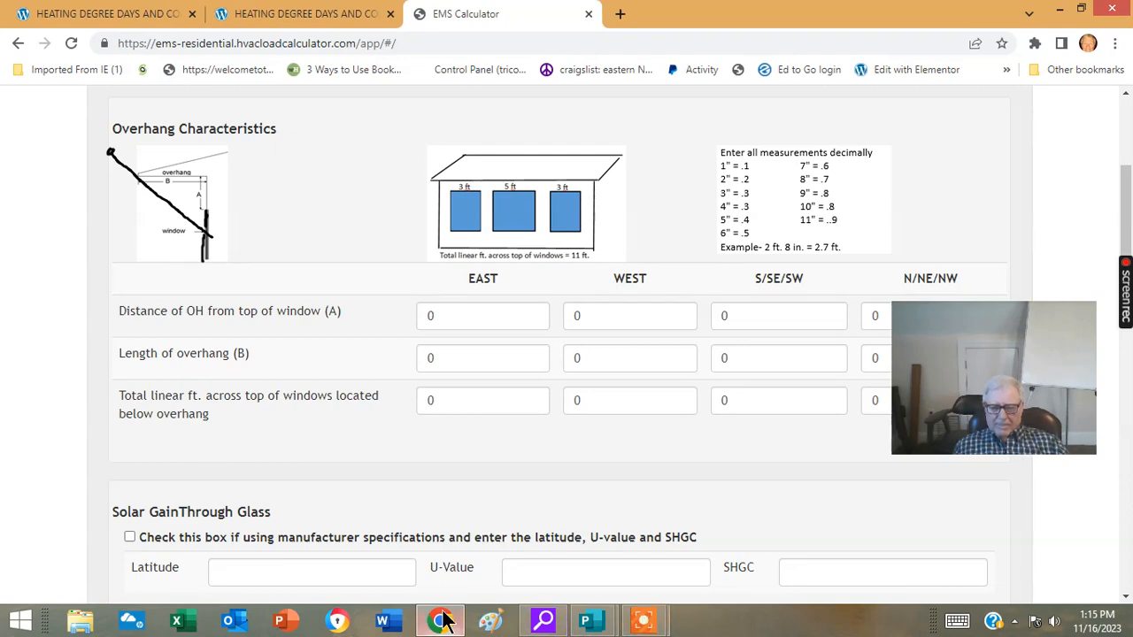
Reopen Icecream Screen Recorder's drawing tools and remove all sketched lines from the overhang diagram
{"action": "mouse_move", "coordinate": [445, 623]}
{"action": "mouse_move", "coordinate": [644, 622]}
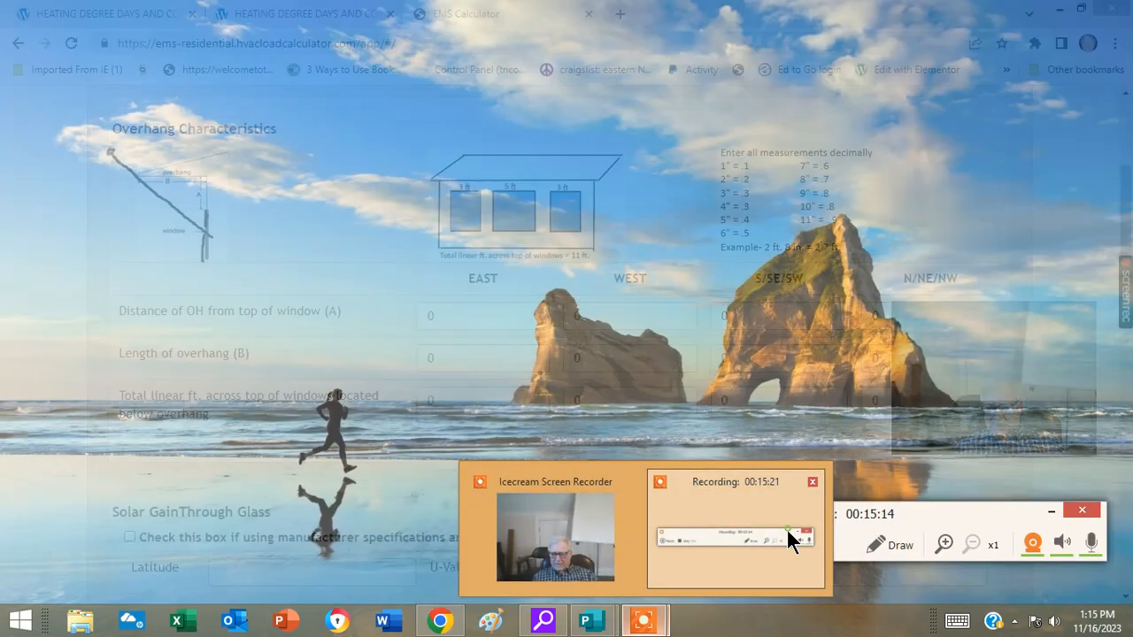
{"action": "left_click", "coordinate": [788, 529]}
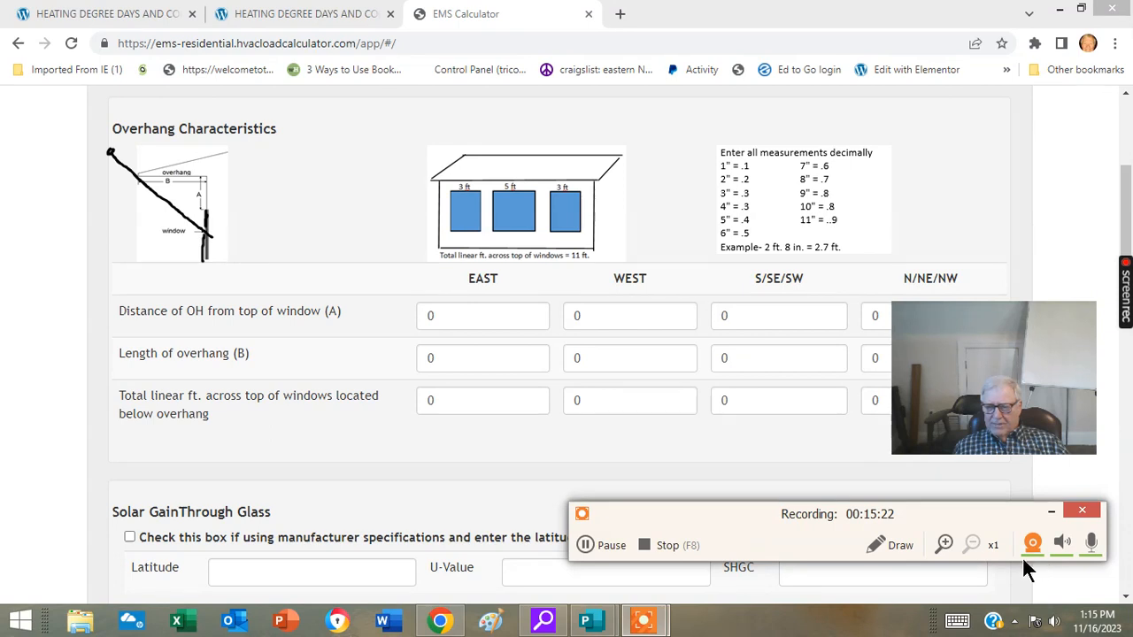
{"action": "left_click", "coordinate": [892, 543]}
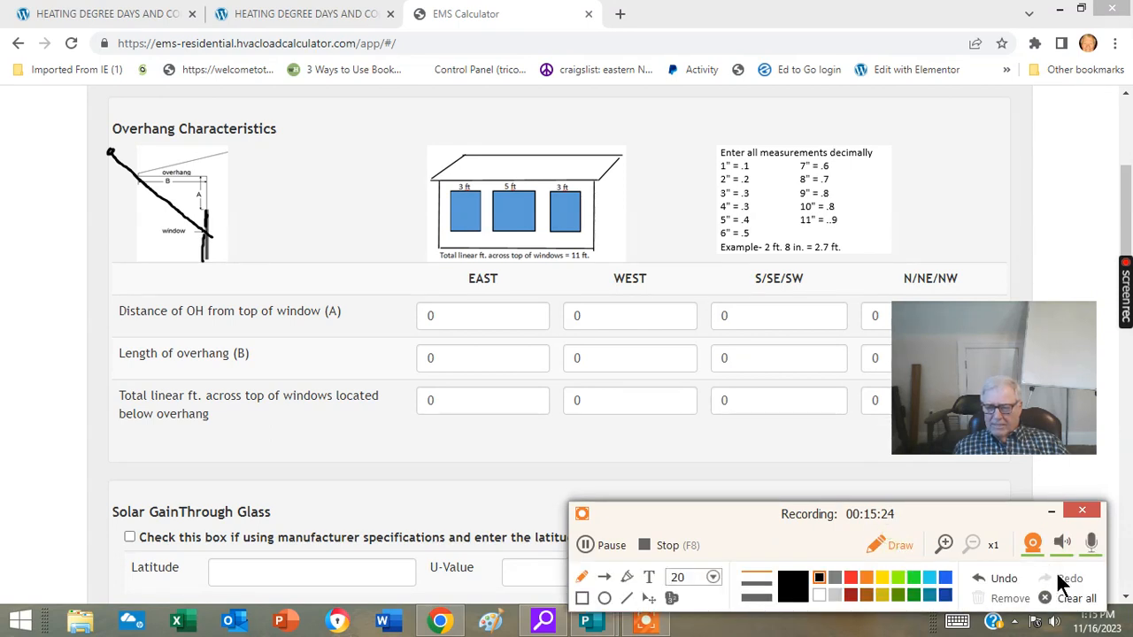
{"action": "left_click", "coordinate": [997, 588]}
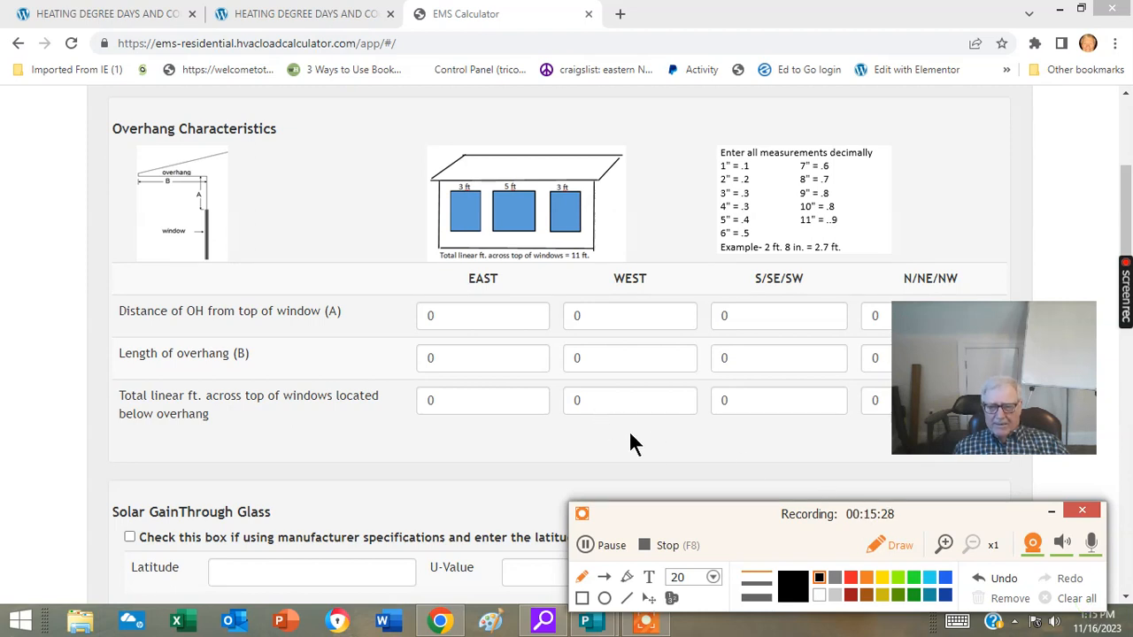
{"action": "left_click", "coordinate": [1049, 511]}
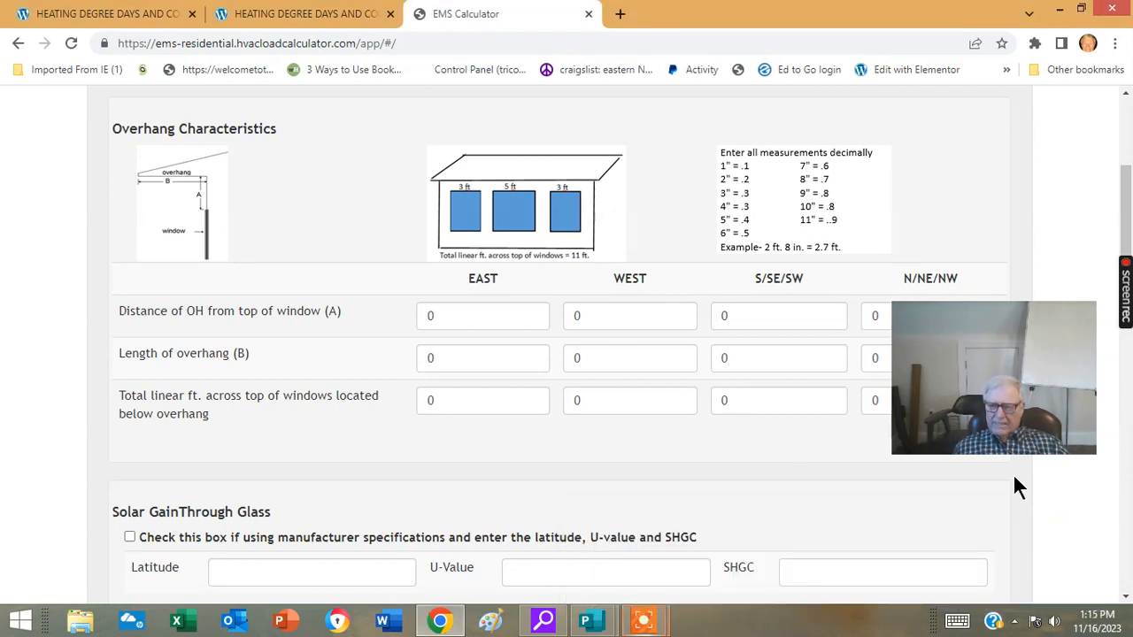
Examine the overhang notes and the south wall in Publisher's sample house floor plan
{"action": "left_click_drag", "start_coordinate": [994, 392], "coordinate": [1004, 174]}
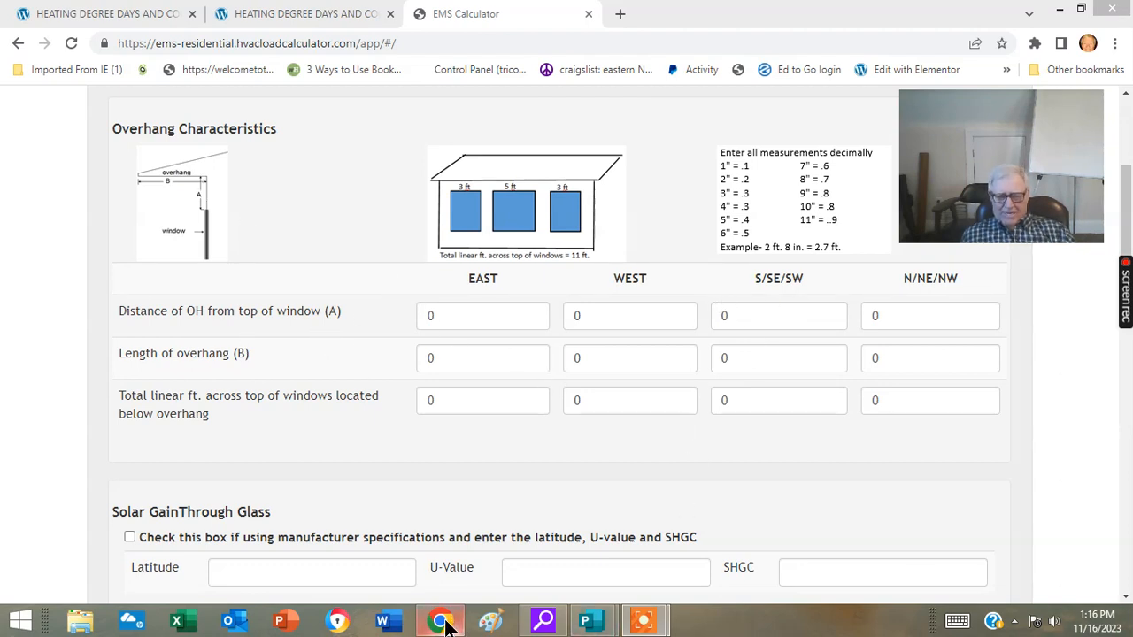
{"action": "mouse_move", "coordinate": [617, 622]}
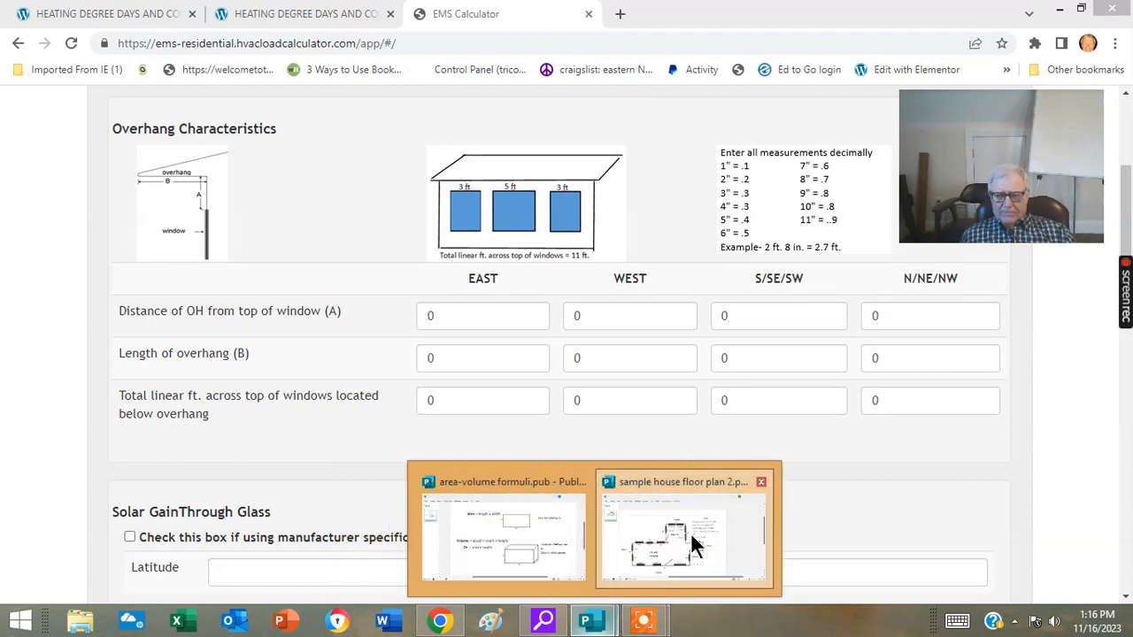
{"action": "left_click", "coordinate": [691, 532]}
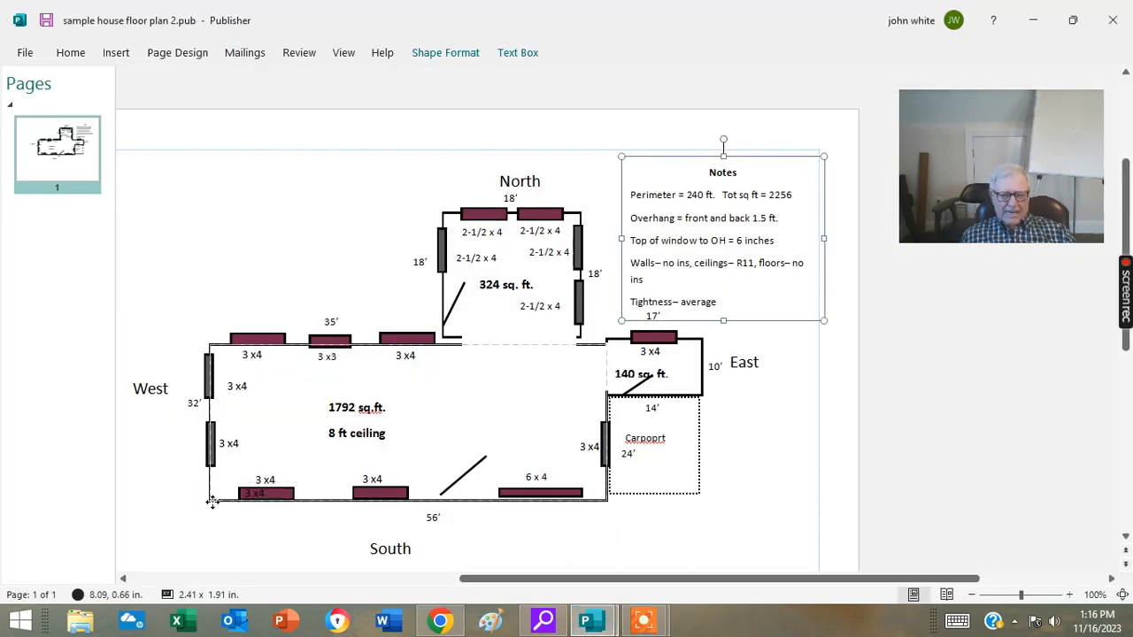
{"action": "left_click_drag", "start_coordinate": [212, 505], "coordinate": [611, 537]}
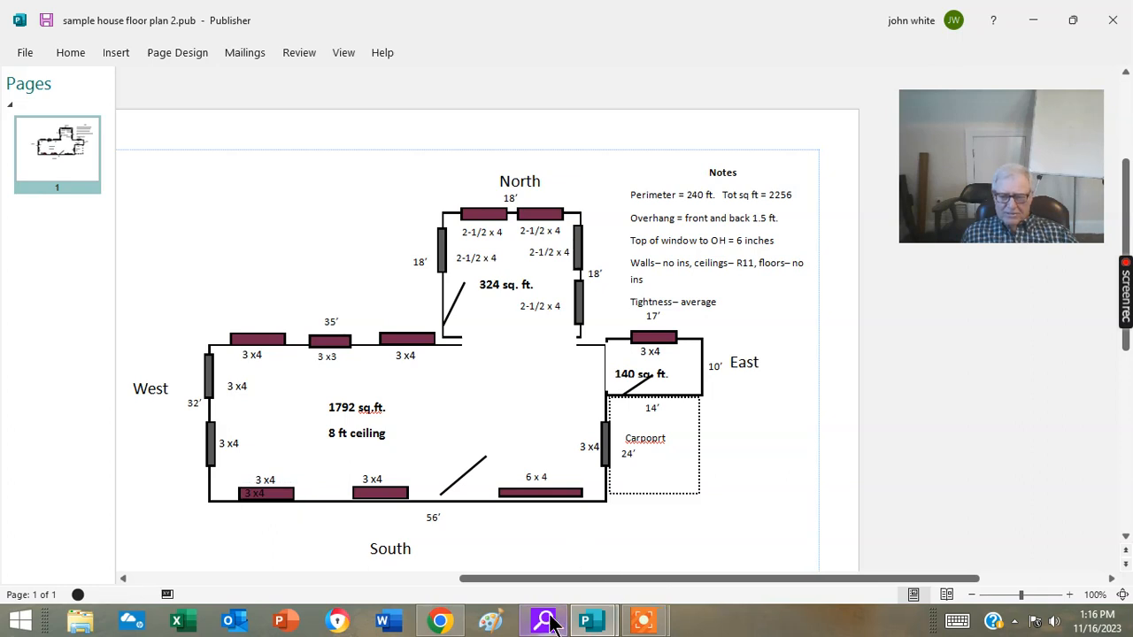
Switch to the EMS Calculator in Chrome and set the S/SE/SW overhang distance from window top to .5 and overhang length to 1.5
{"action": "left_click", "coordinate": [440, 622]}
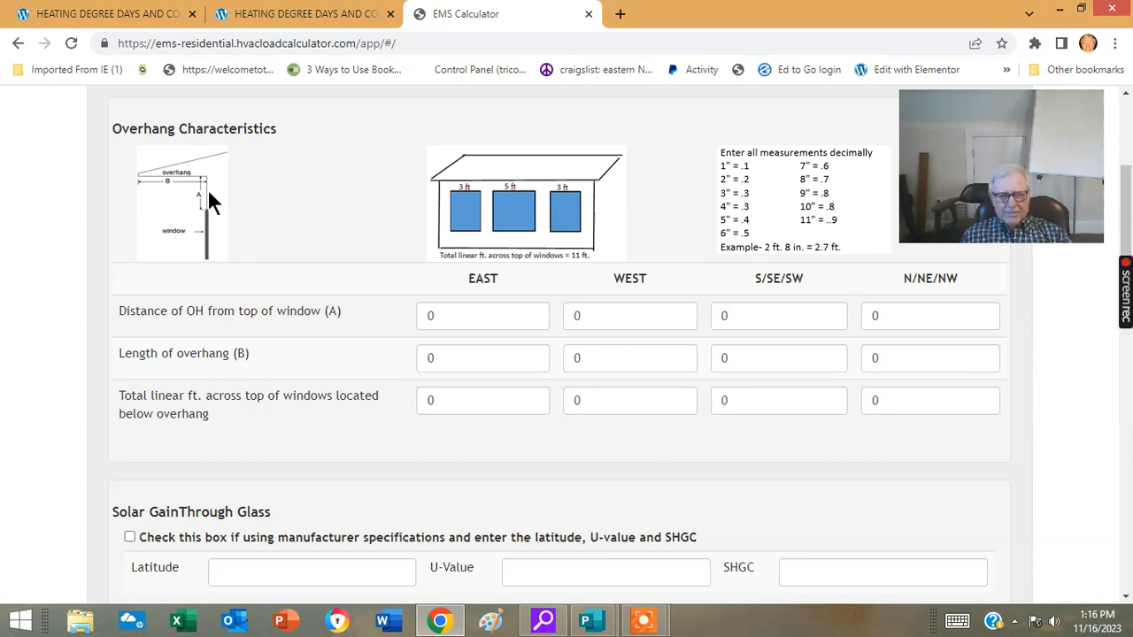
{"action": "left_click", "coordinate": [758, 316]}
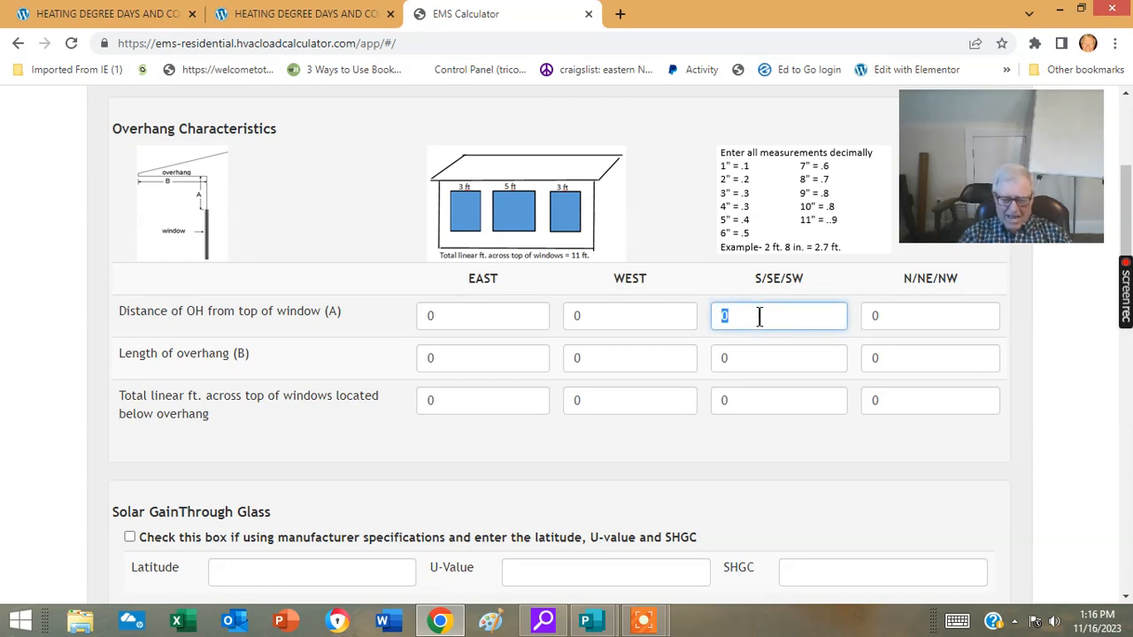
{"action": "type", "text": ".5"}
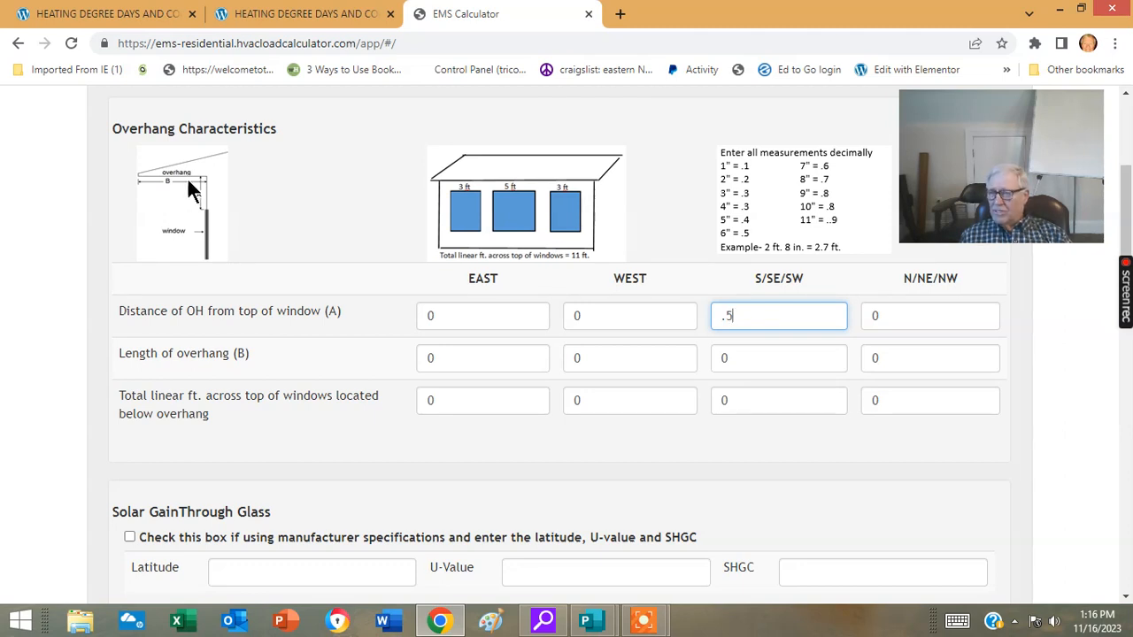
{"action": "left_click", "coordinate": [726, 356]}
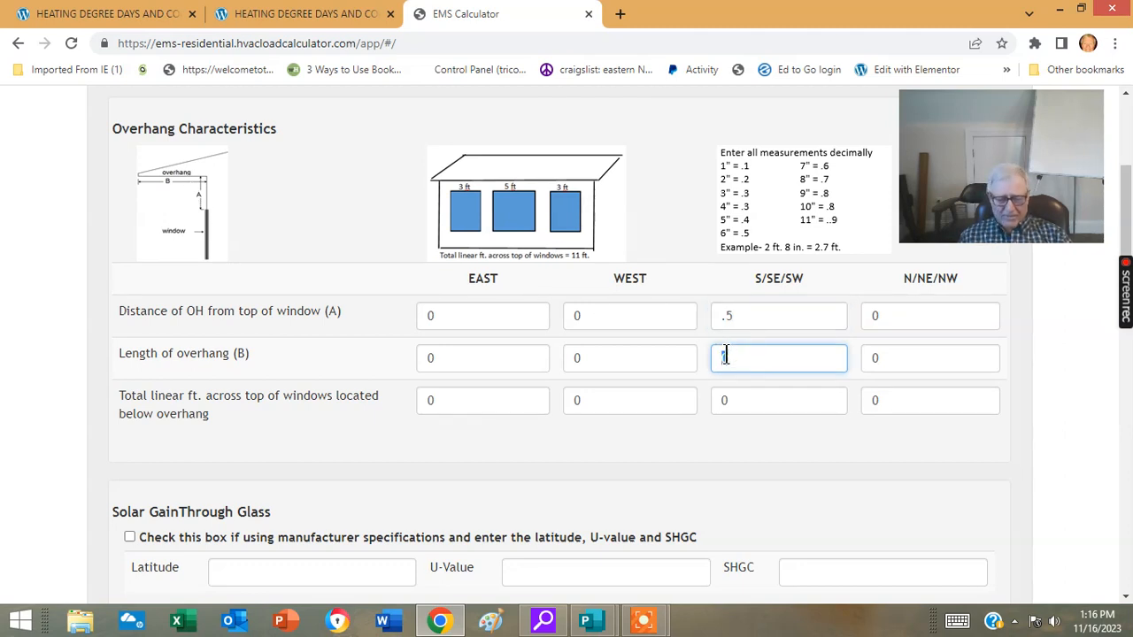
{"action": "type", "text": "1.5"}
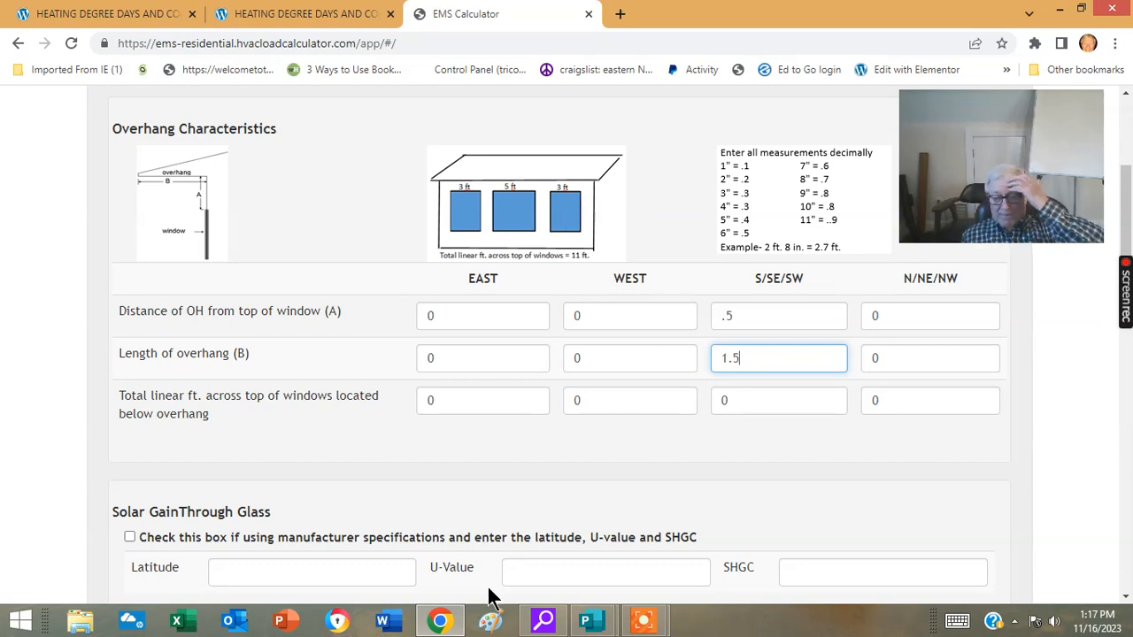
Check the south windows in Publisher's floor plan, and enter 12 as the calculator's S/SE/SW total linear ft. of windows below the overhang
{"action": "mouse_move", "coordinate": [584, 624]}
{"action": "left_click", "coordinate": [659, 519]}
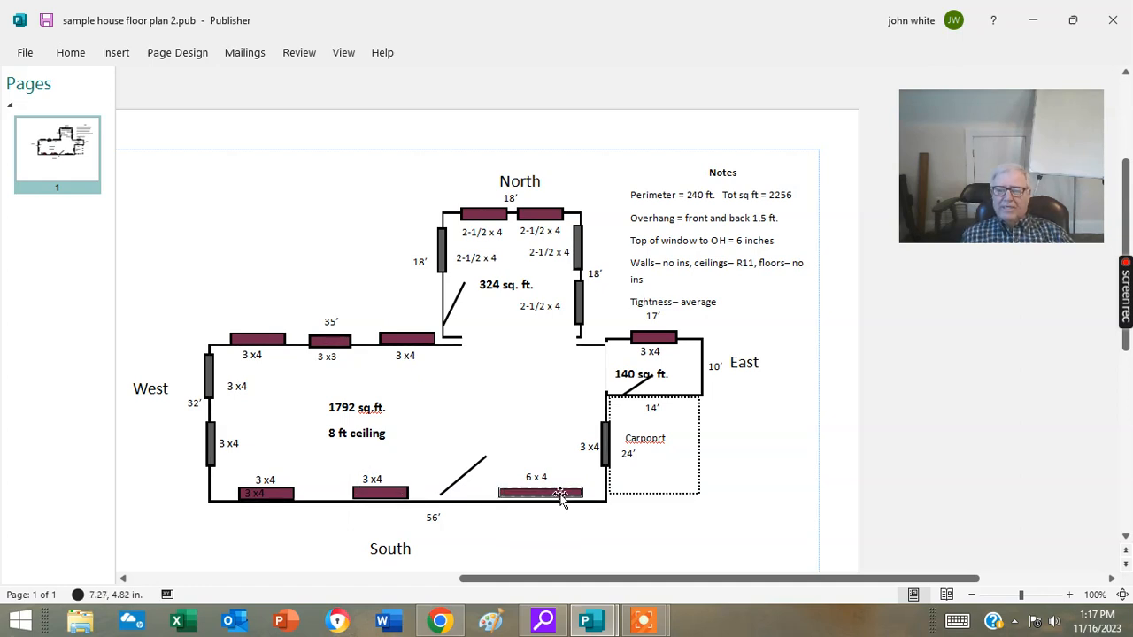
{"action": "left_click", "coordinate": [440, 620]}
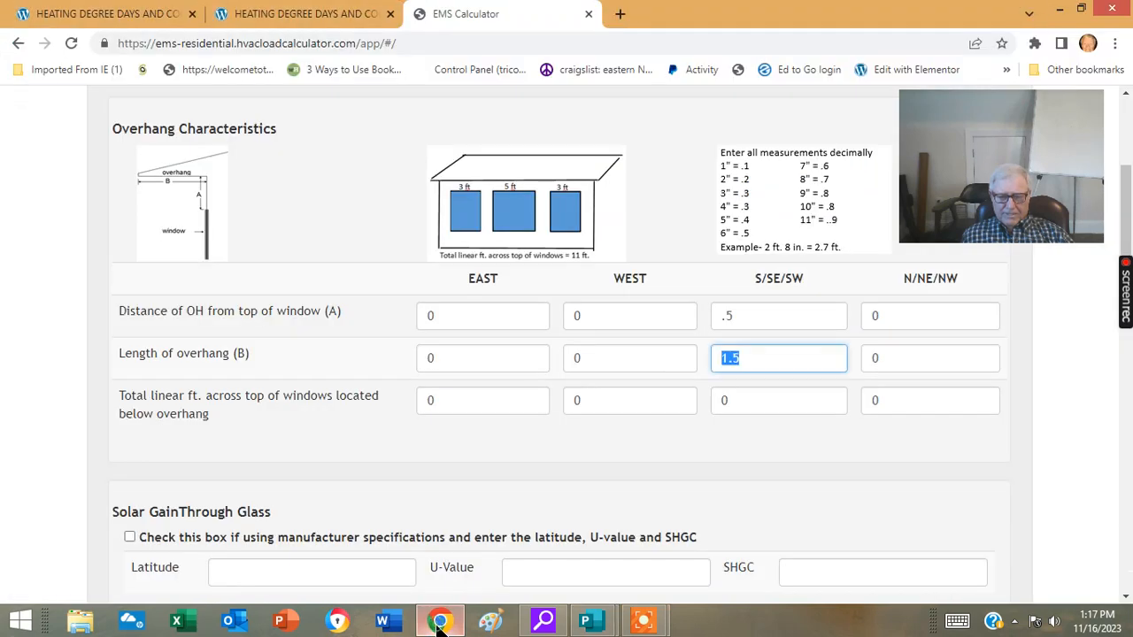
{"action": "left_click", "coordinate": [749, 403]}
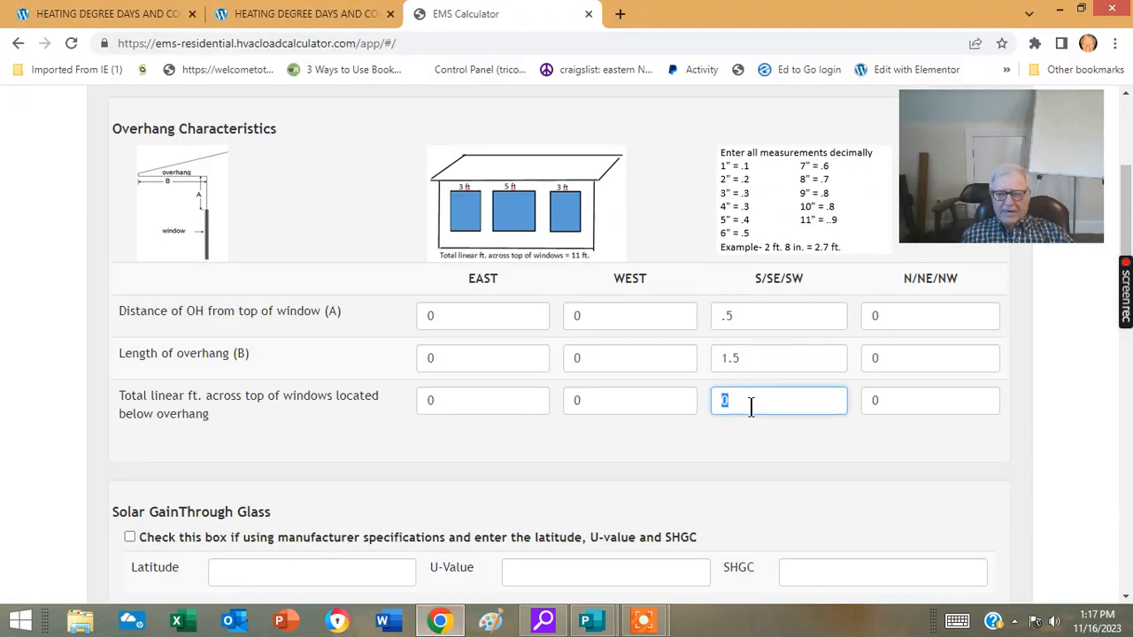
{"action": "type", "text": "12"}
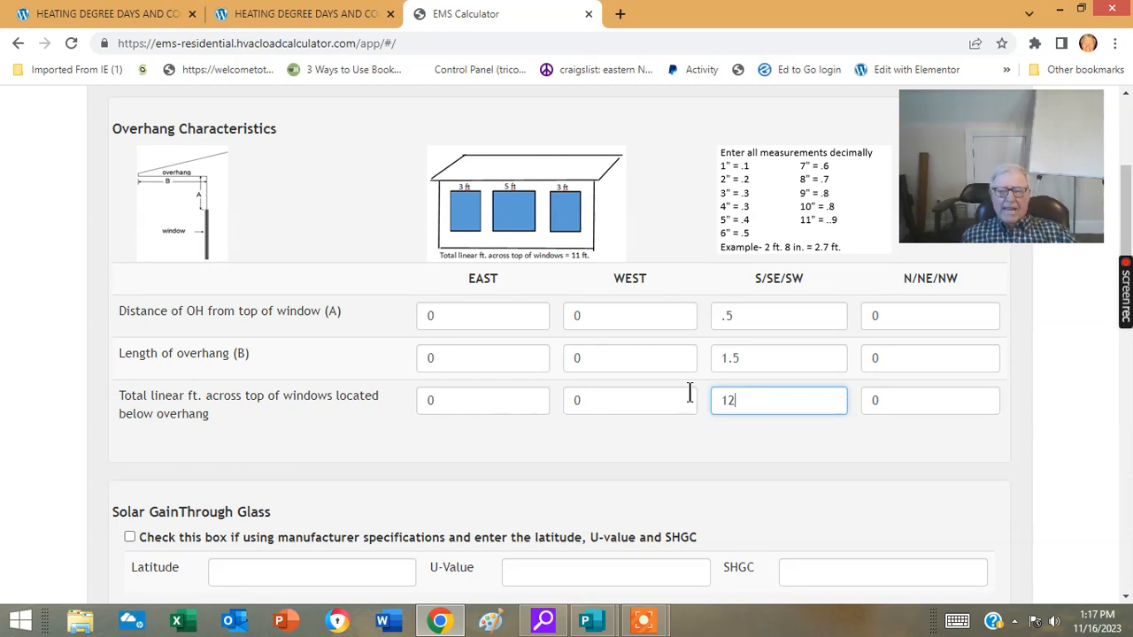
Review the south glass's shaded and unshaded areas and the total solar gain, and look over the ducts or pipes section
{"action": "scroll", "coordinate": [755, 403], "scroll_direction": "down", "scroll_amount": 2}
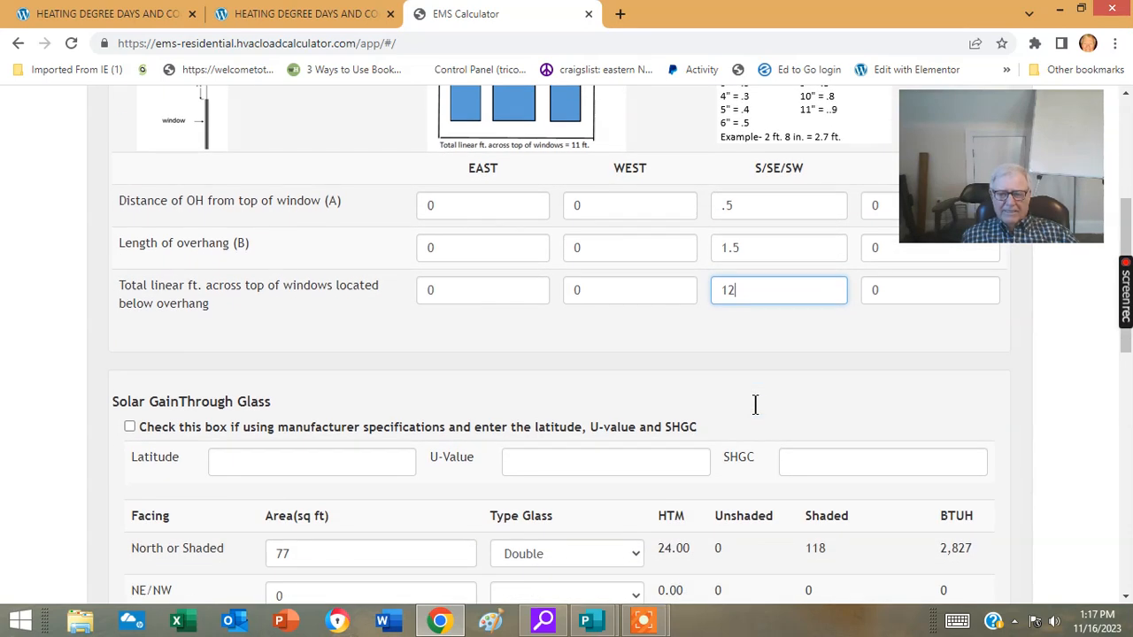
{"action": "scroll", "coordinate": [756, 414], "scroll_direction": "down", "scroll_amount": 3}
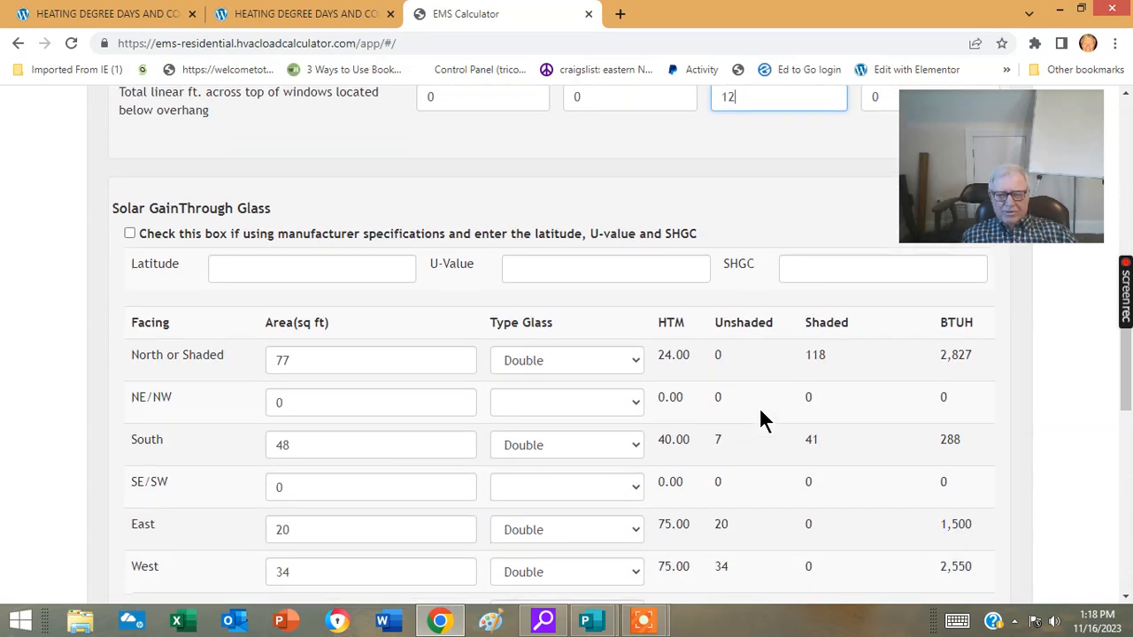
{"action": "scroll", "coordinate": [763, 414], "scroll_direction": "down", "scroll_amount": 1}
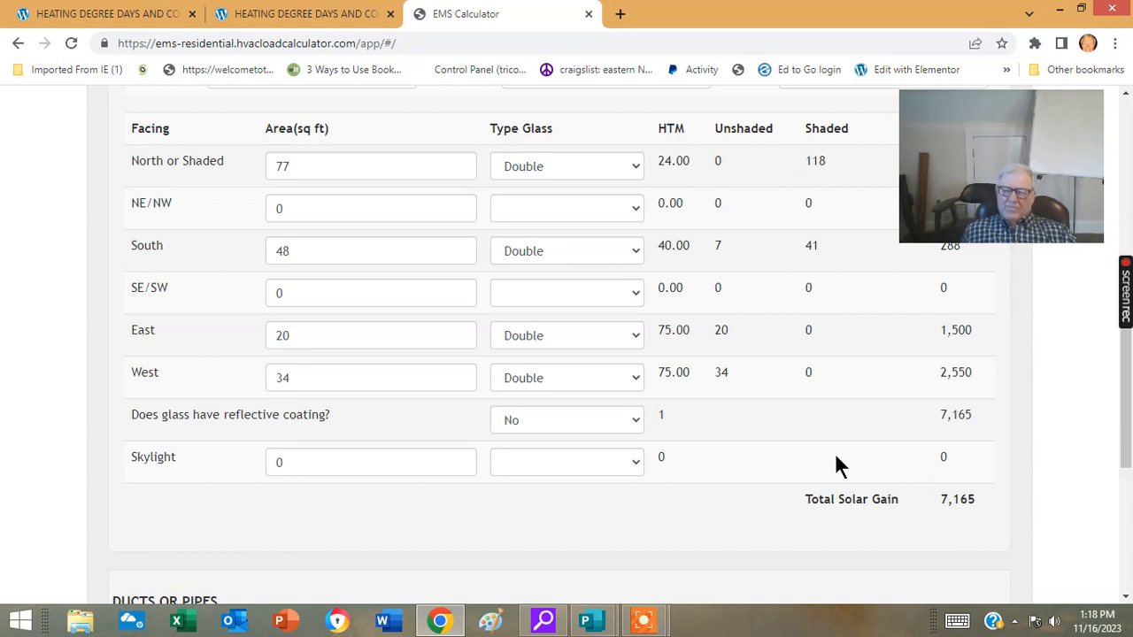
{"action": "scroll", "coordinate": [841, 466], "scroll_direction": "down", "scroll_amount": 1}
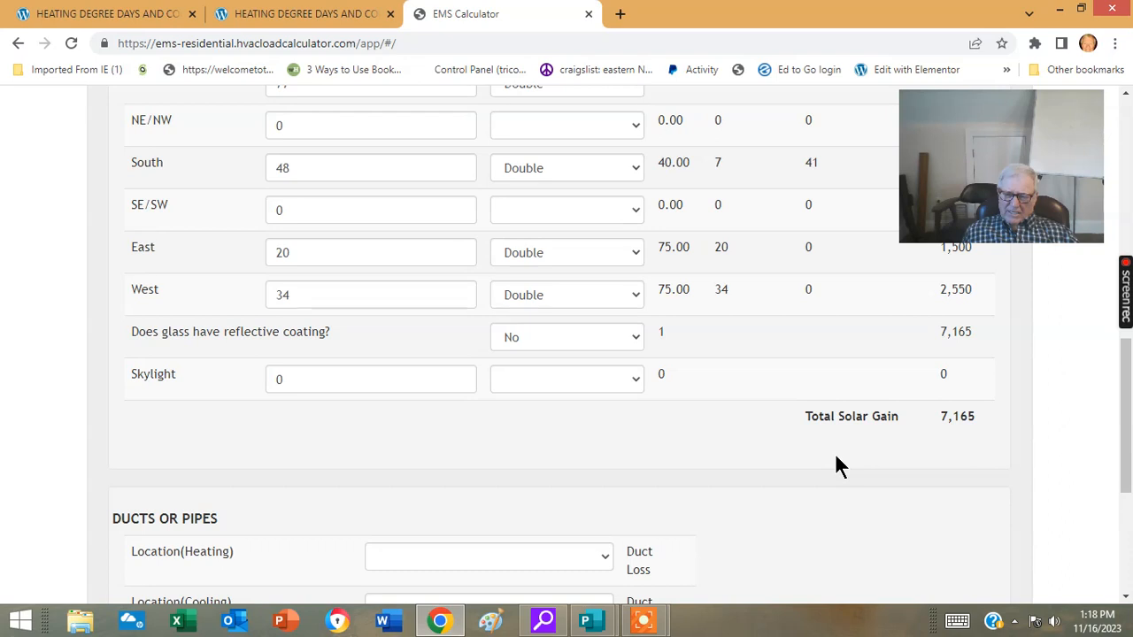
{"action": "scroll", "coordinate": [837, 459], "scroll_direction": "up", "scroll_amount": 1}
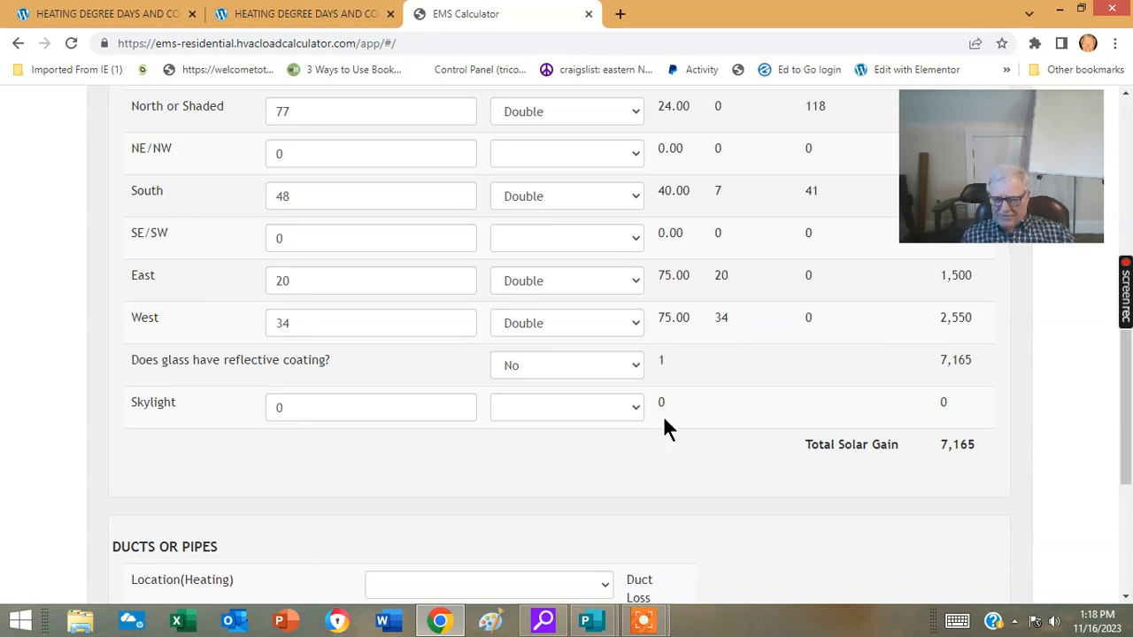
{"action": "scroll", "coordinate": [714, 413], "scroll_direction": "down", "scroll_amount": 3}
{"action": "scroll", "coordinate": [716, 419], "scroll_direction": "down", "scroll_amount": 2}
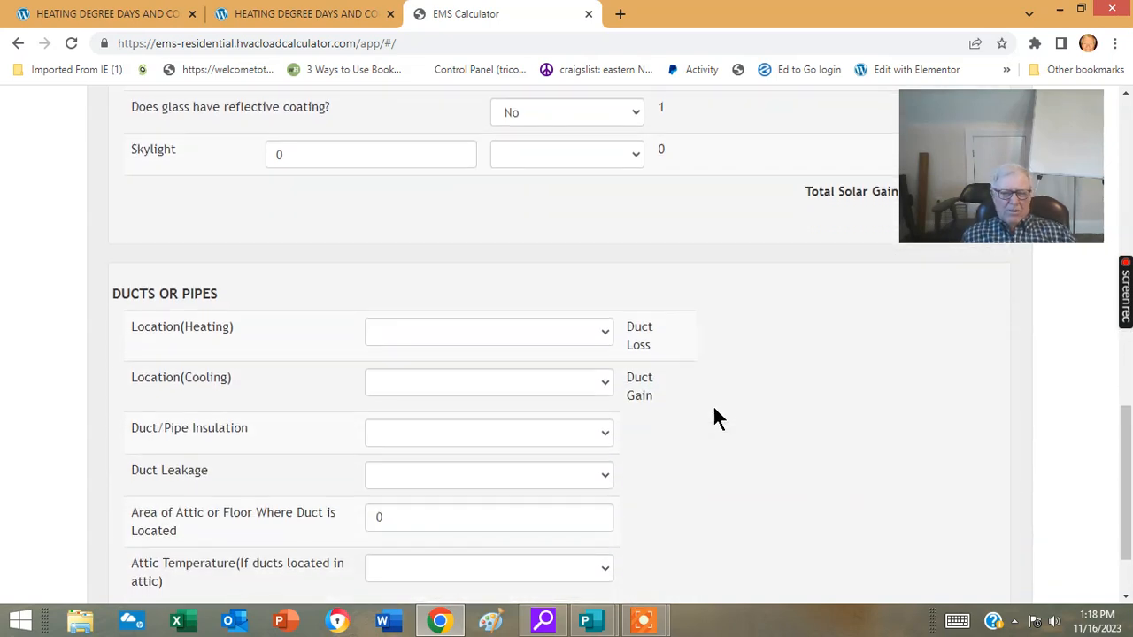
{"action": "scroll", "coordinate": [716, 418], "scroll_direction": "down", "scroll_amount": 2}
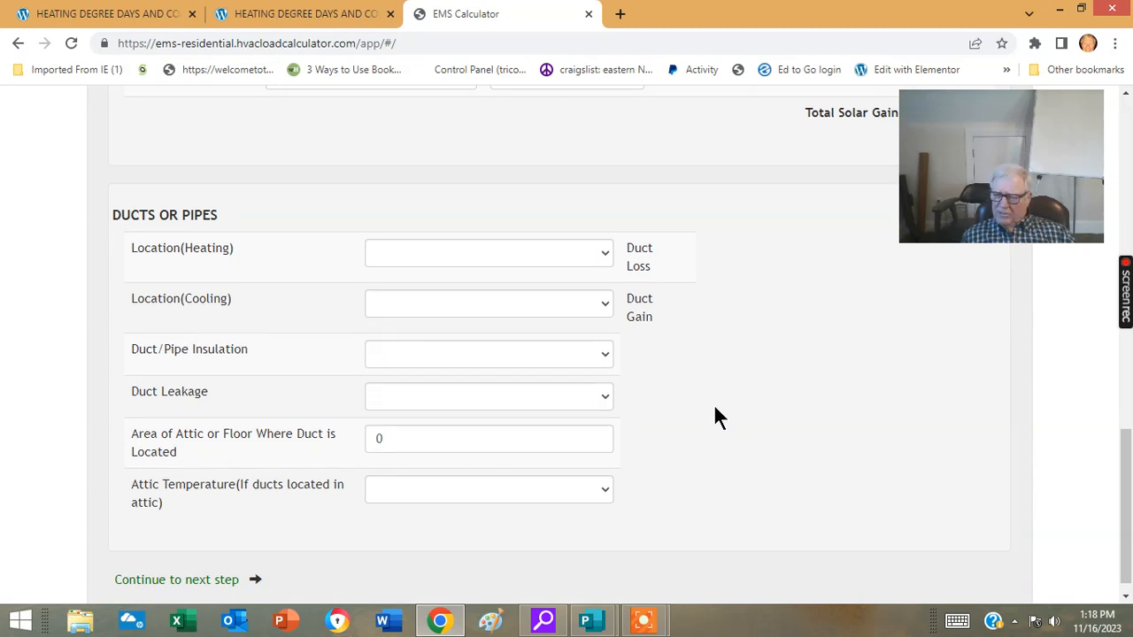
{"action": "scroll", "coordinate": [715, 407], "scroll_direction": "up", "scroll_amount": 10}
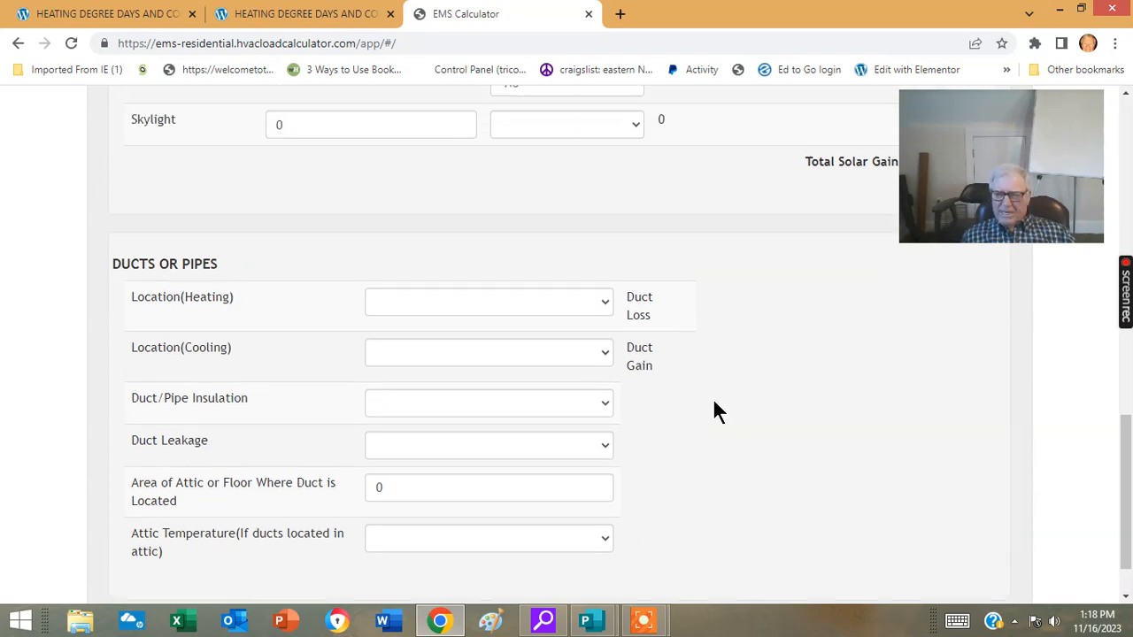
{"action": "scroll", "coordinate": [704, 403], "scroll_direction": "down", "scroll_amount": 10}
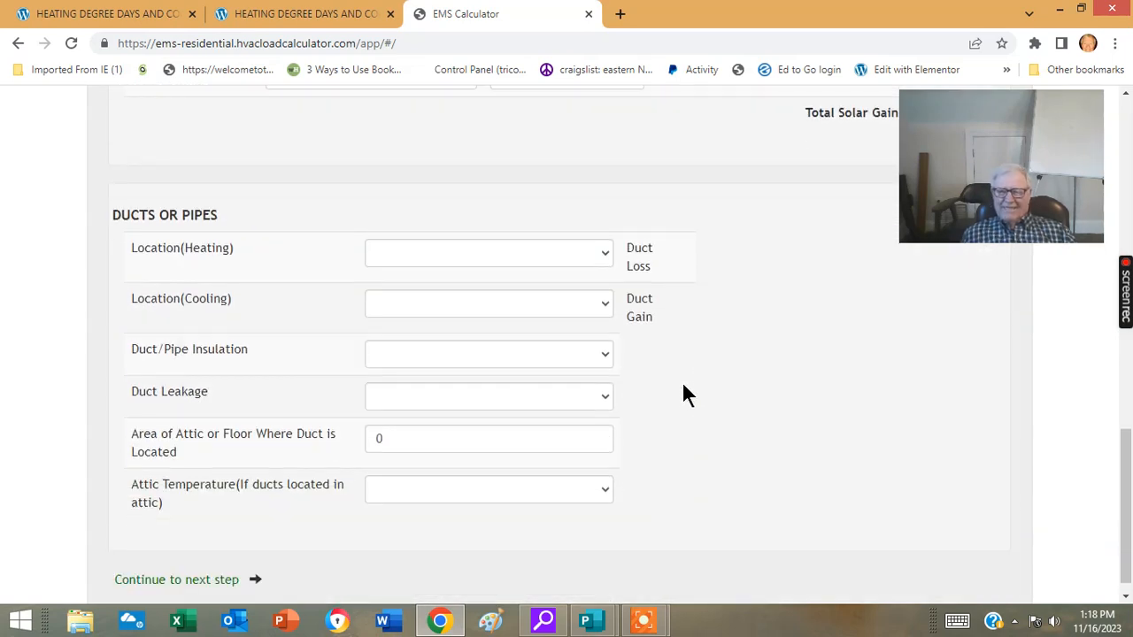
{"action": "scroll", "coordinate": [684, 385], "scroll_direction": "down", "scroll_amount": 1}
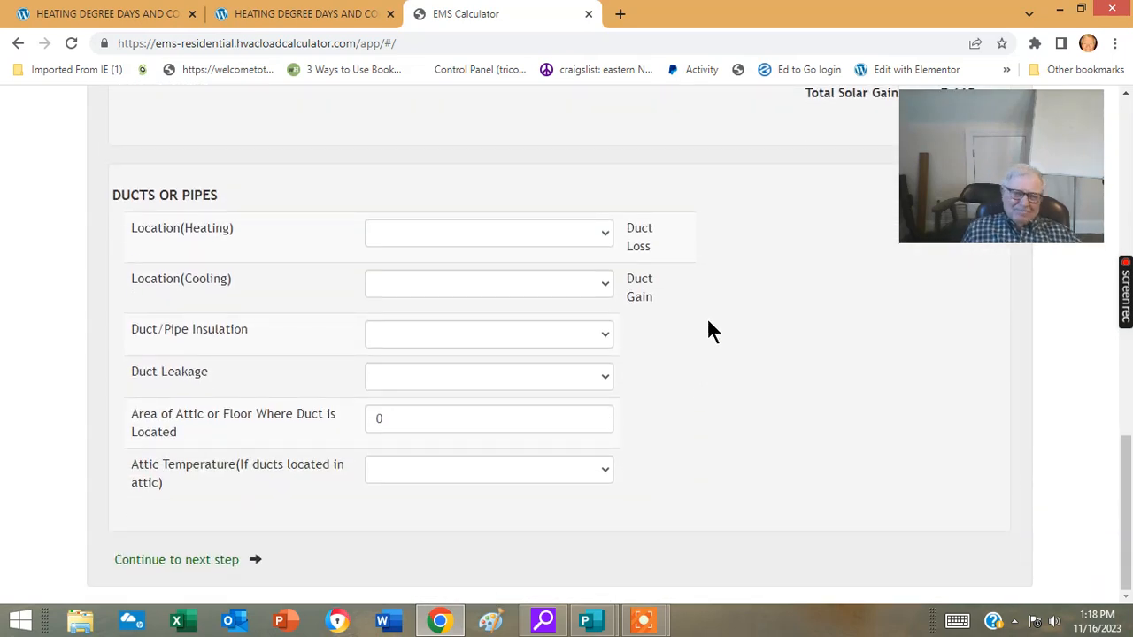
Set both the heating and cooling duct locations to Enclosed crawl space or unheated basement
{"action": "left_click", "coordinate": [605, 235]}
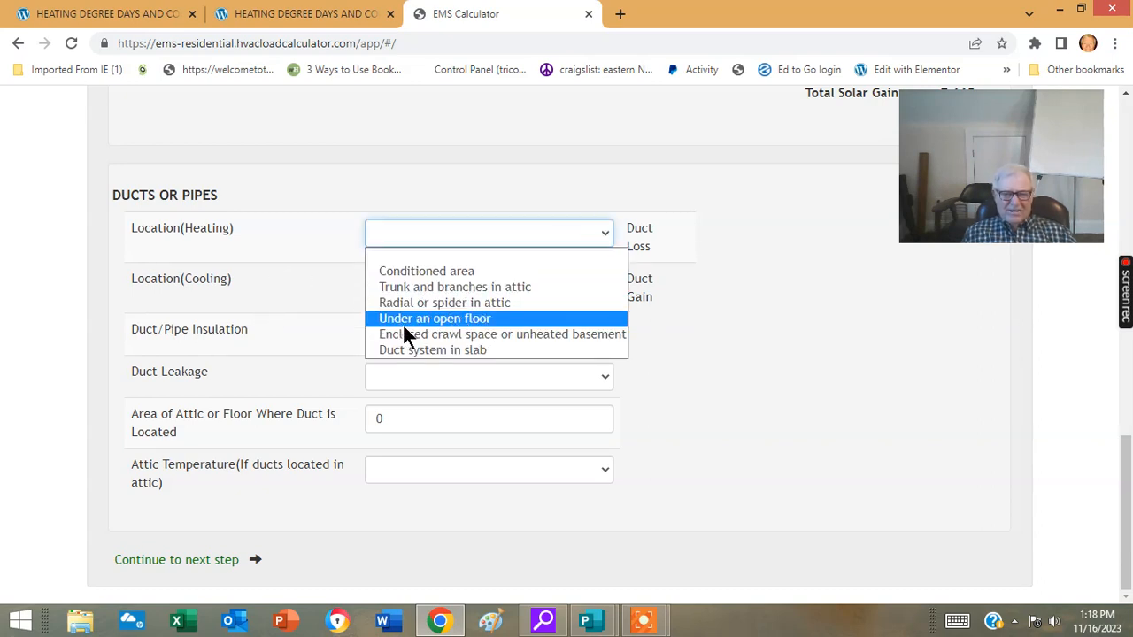
{"action": "left_click", "coordinate": [484, 332]}
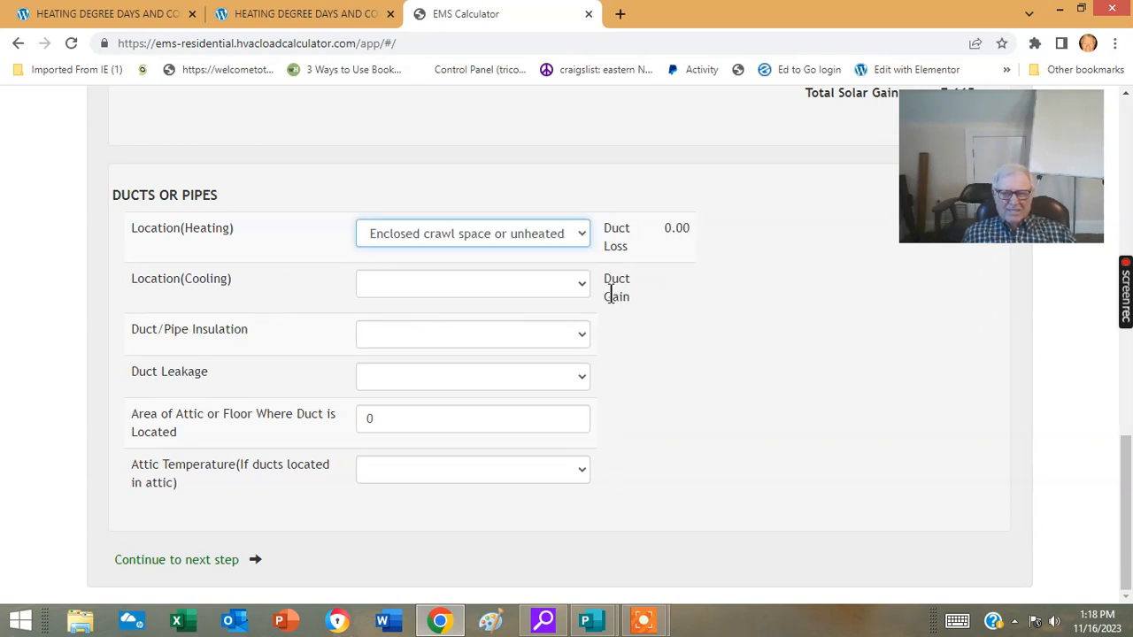
{"action": "left_click", "coordinate": [577, 283]}
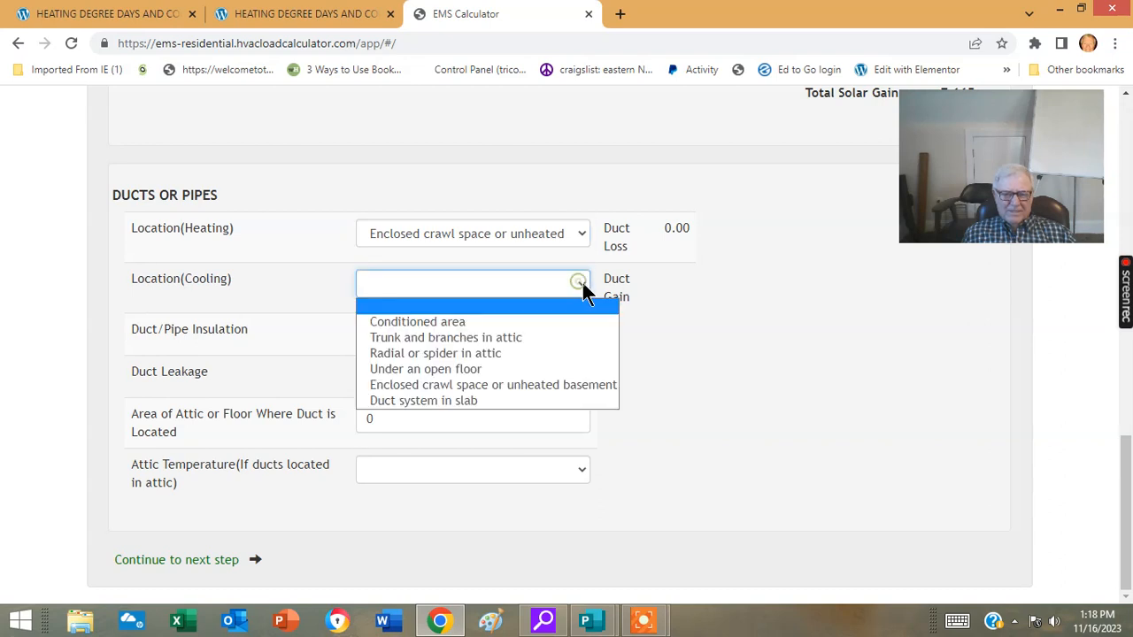
{"action": "left_click", "coordinate": [441, 383]}
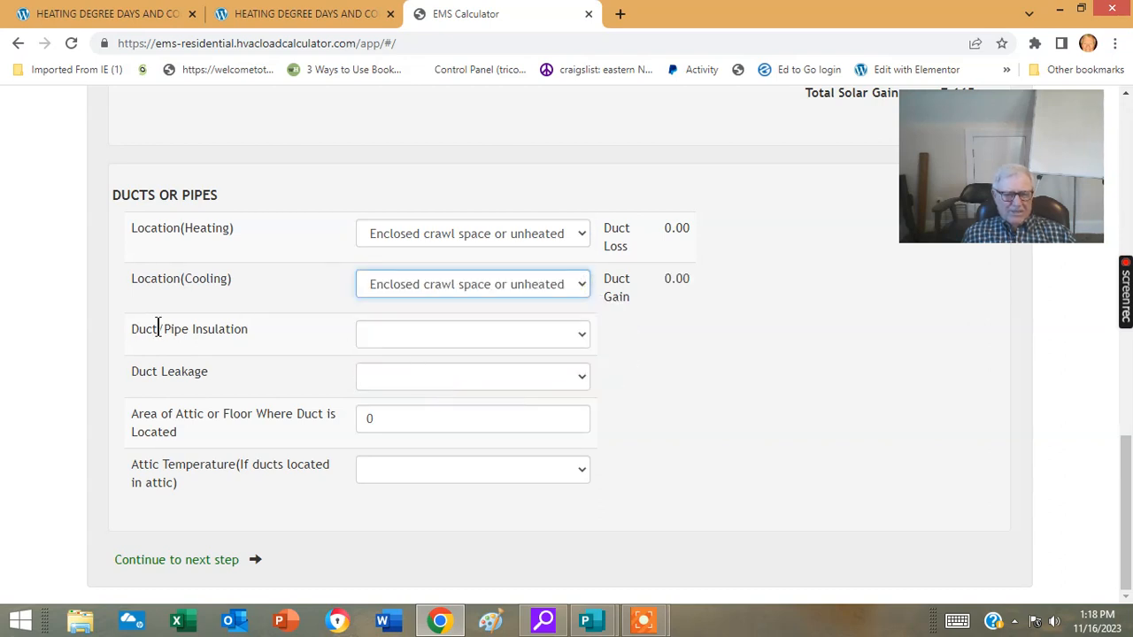
Set the duct/pipe insulation to R-2 and the duct leakage to unsealed
{"action": "left_click", "coordinate": [580, 334]}
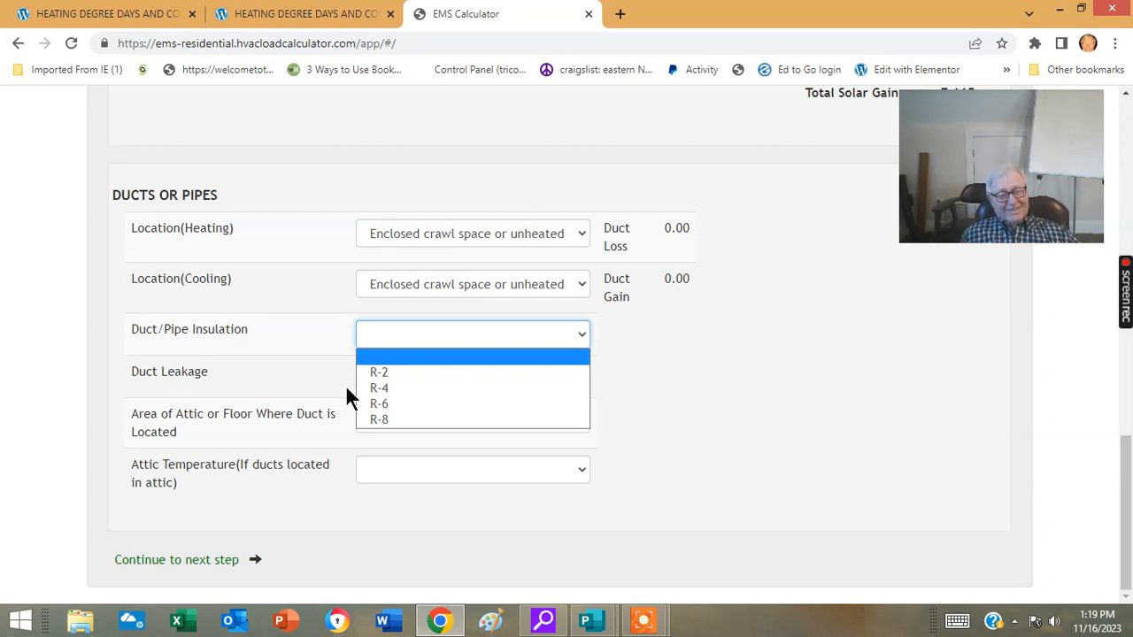
{"action": "left_click", "coordinate": [404, 372]}
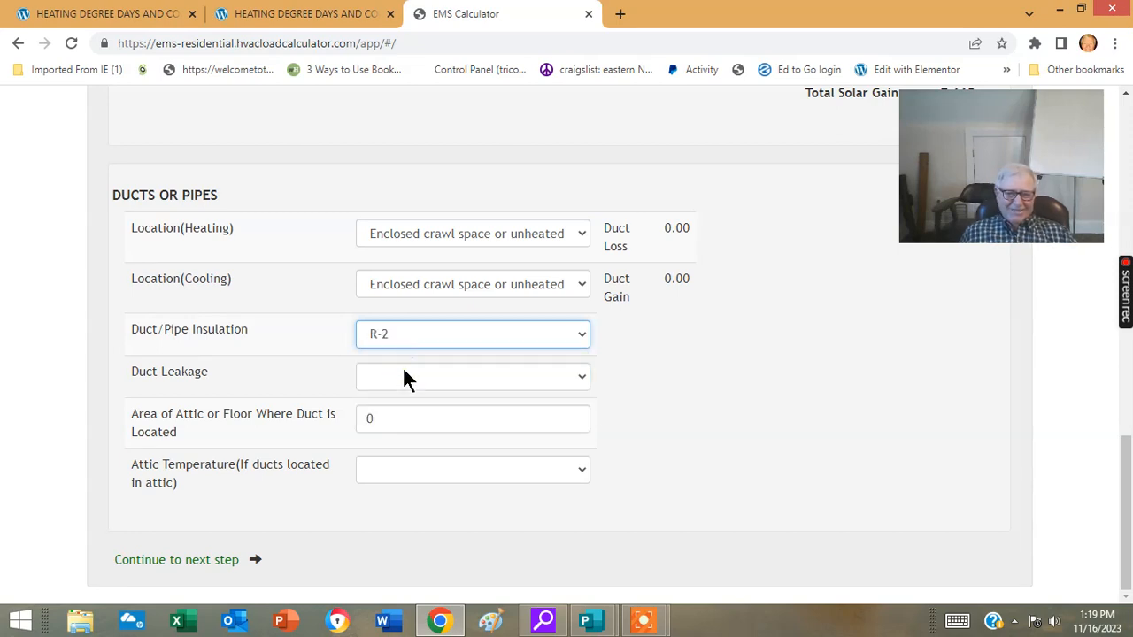
{"action": "left_click", "coordinate": [584, 378]}
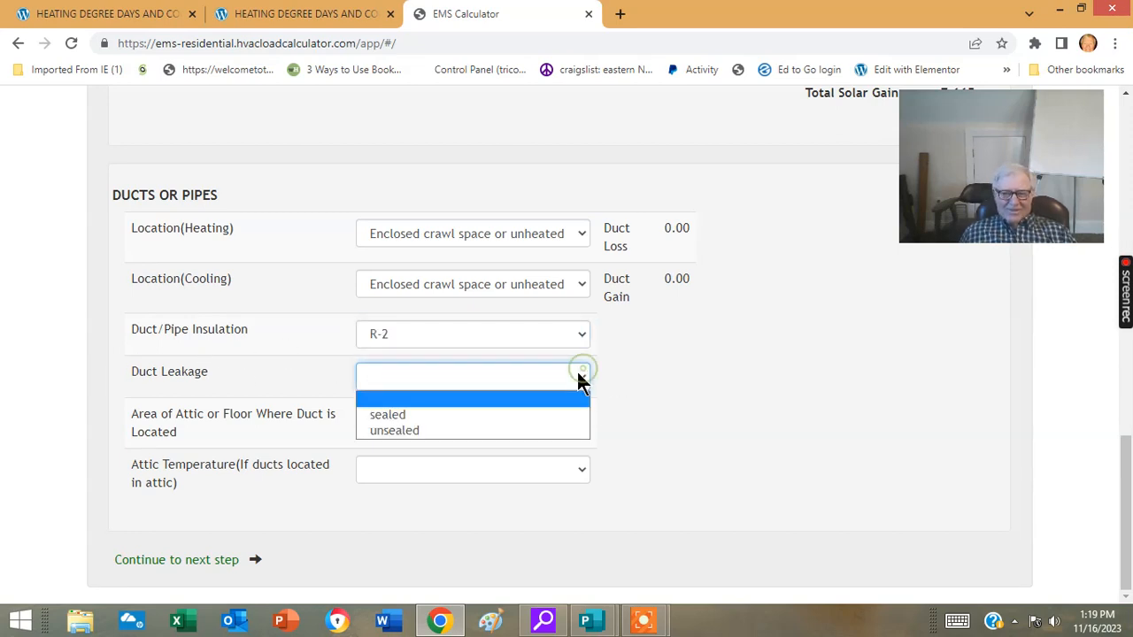
{"action": "left_click", "coordinate": [390, 431]}
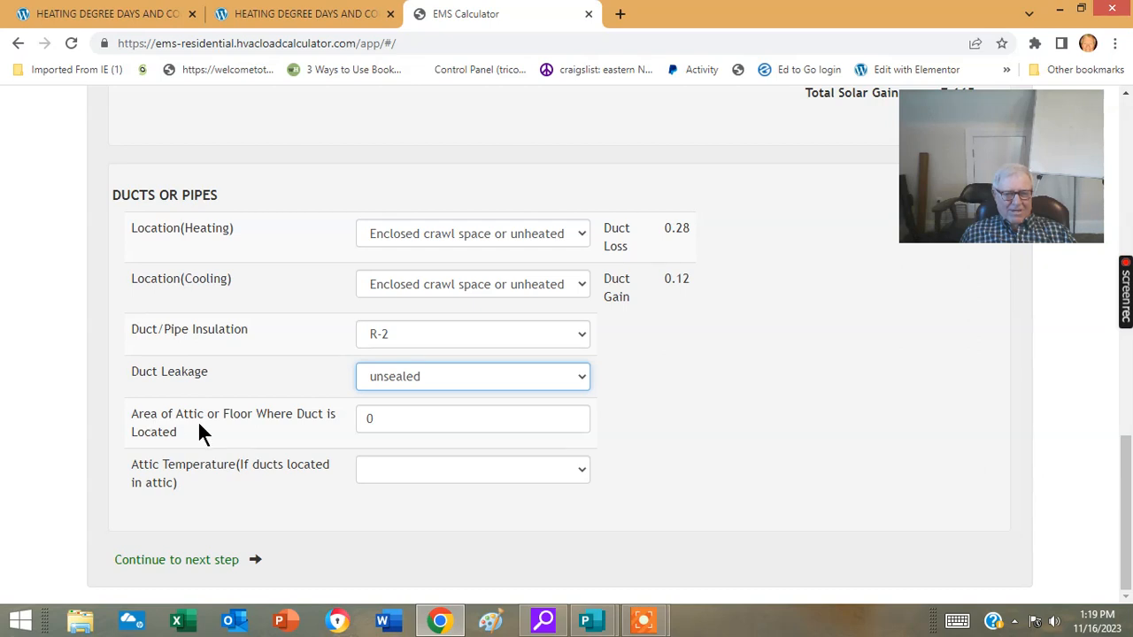
Enter 2256 as the area of attic or floor where the duct is located and set the attic temperature to 120
{"action": "double_click", "coordinate": [380, 418]}
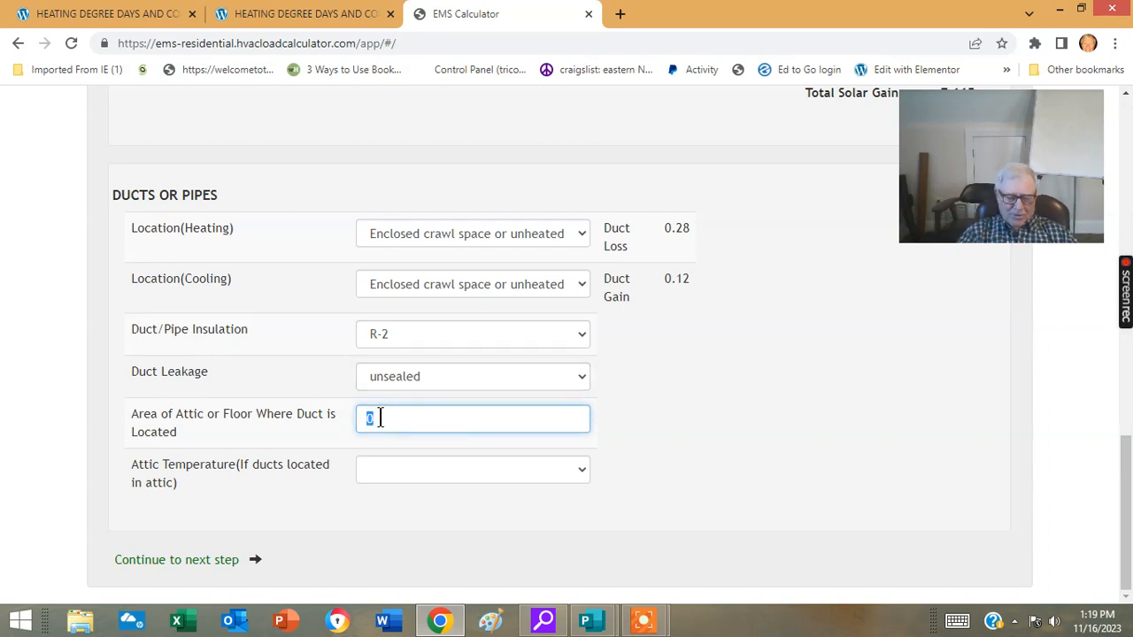
{"action": "type", "text": "2256"}
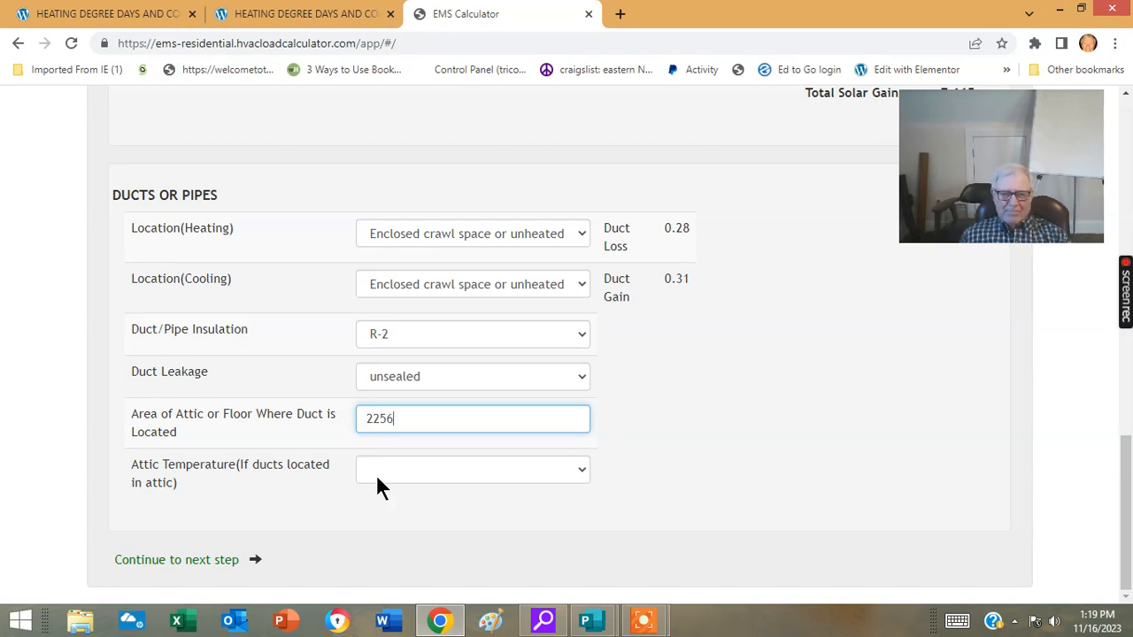
{"action": "left_click", "coordinate": [577, 470]}
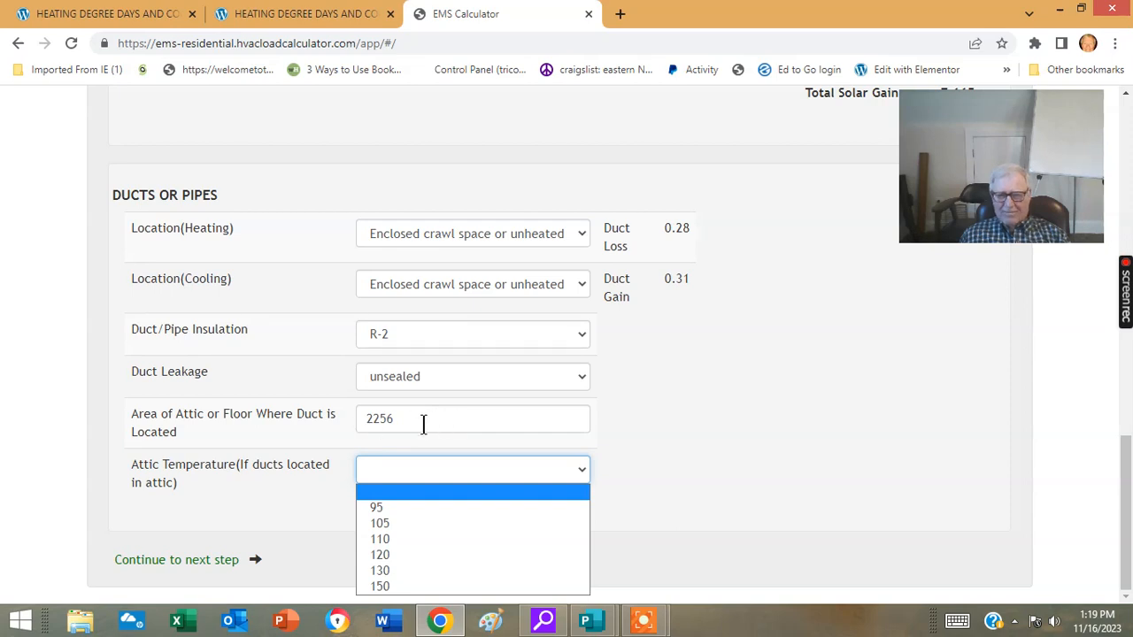
{"action": "left_click", "coordinate": [636, 436]}
{"action": "left_click", "coordinate": [577, 469]}
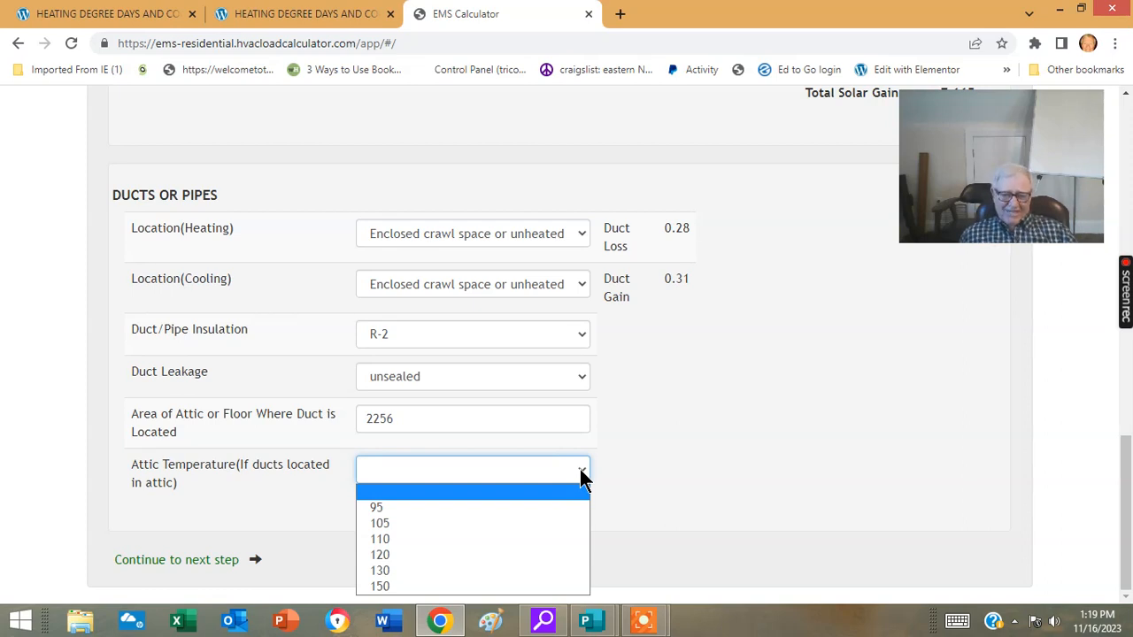
{"action": "left_click", "coordinate": [415, 550]}
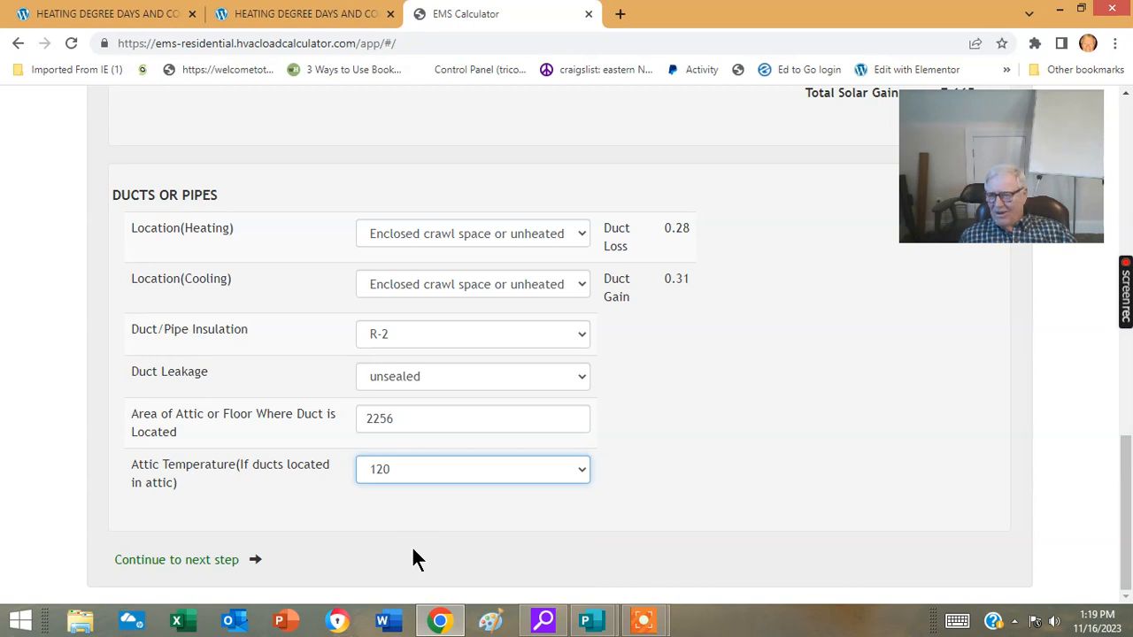
{"action": "left_click", "coordinate": [576, 469]}
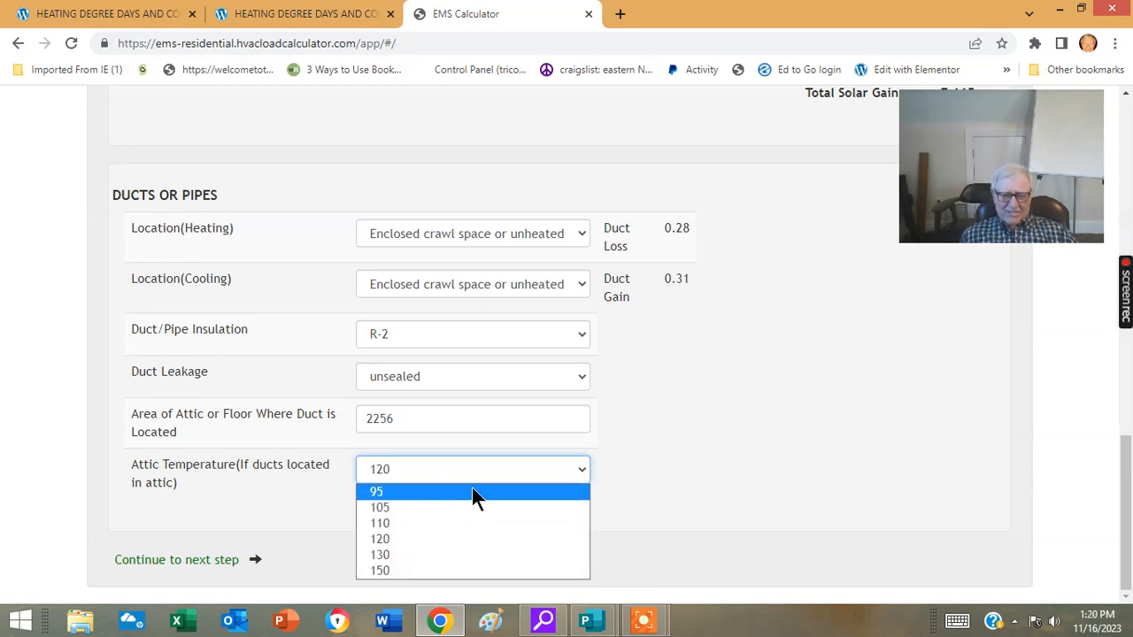
{"action": "left_click", "coordinate": [677, 474]}
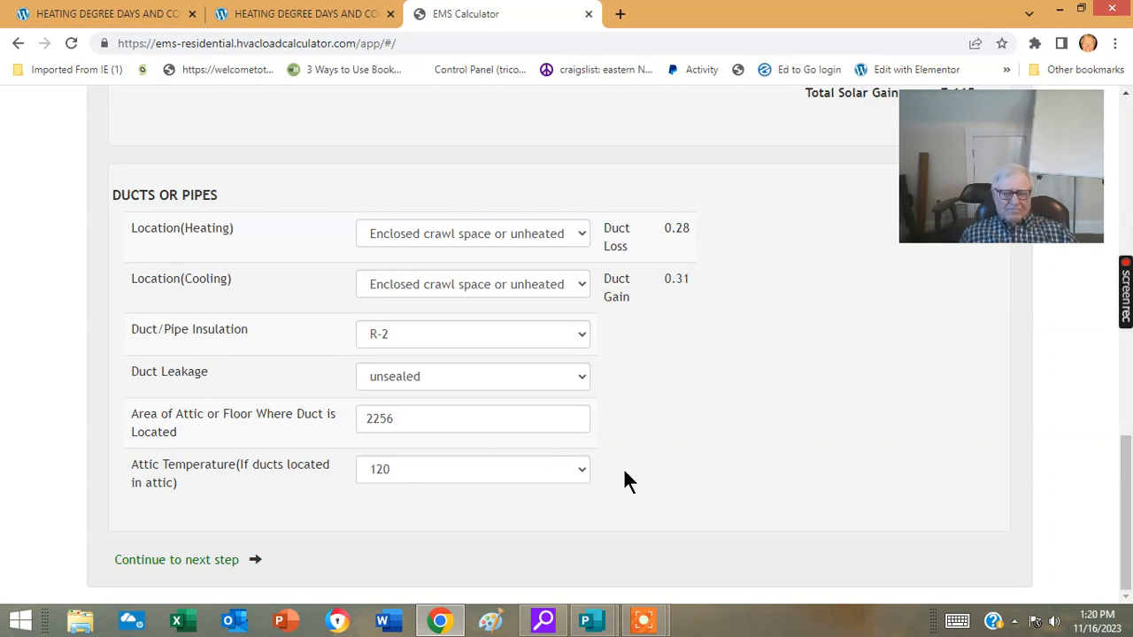
{"action": "scroll", "coordinate": [624, 473], "scroll_direction": "up", "scroll_amount": 5}
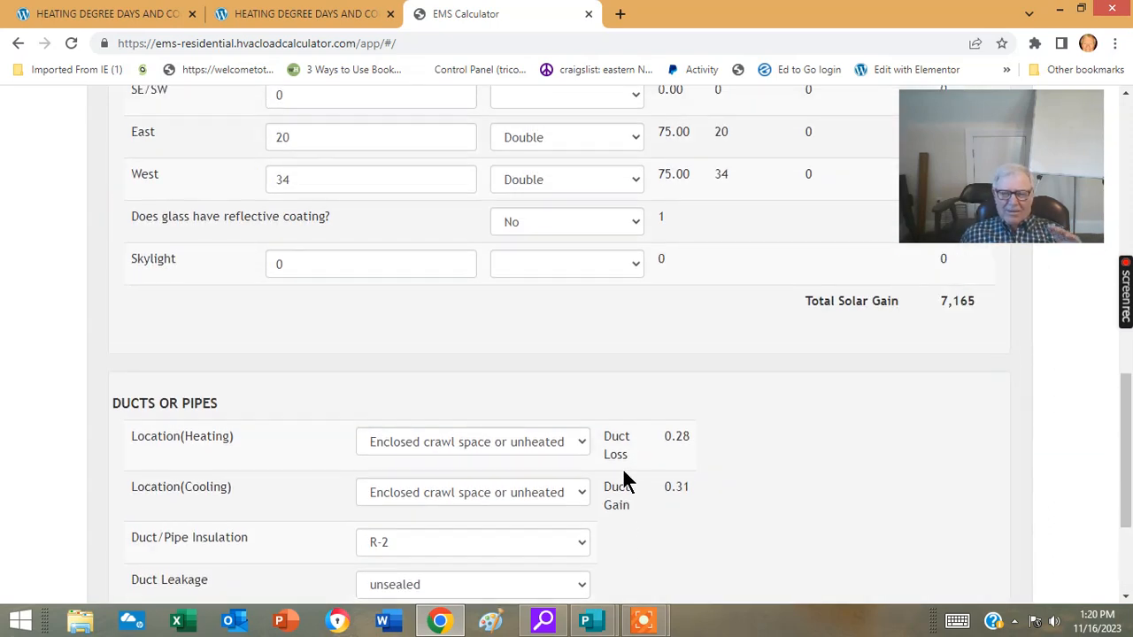
Look back over the overhang, solar gain and duct entries, and continue to the Step3 load calculation
{"action": "scroll", "coordinate": [623, 474], "scroll_direction": "up", "scroll_amount": 4}
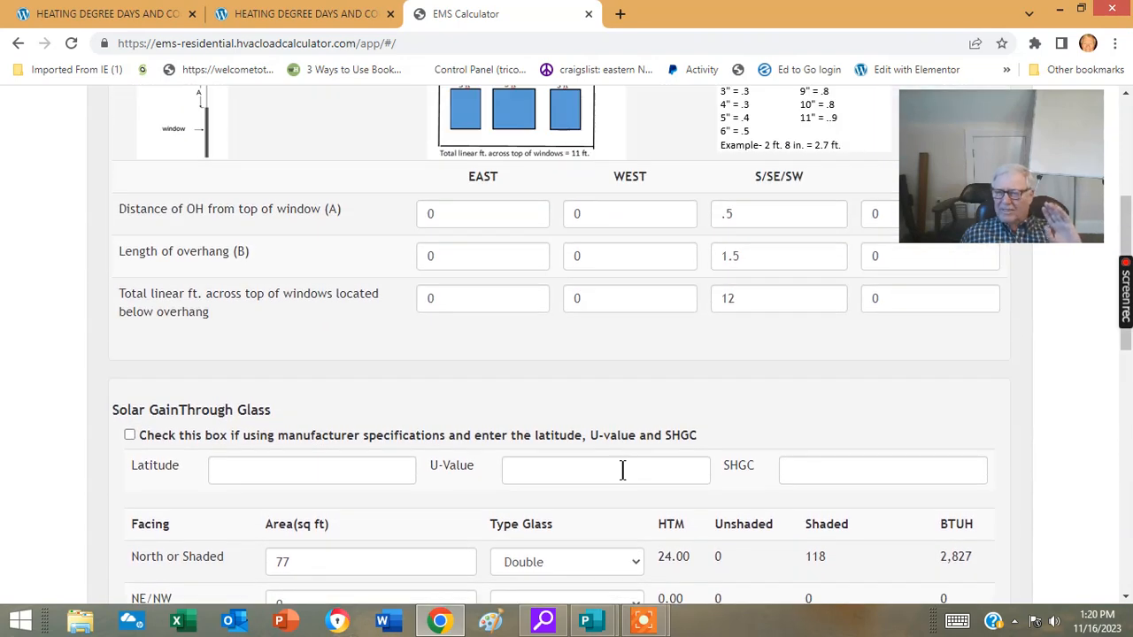
{"action": "scroll", "coordinate": [622, 472], "scroll_direction": "up", "scroll_amount": 1}
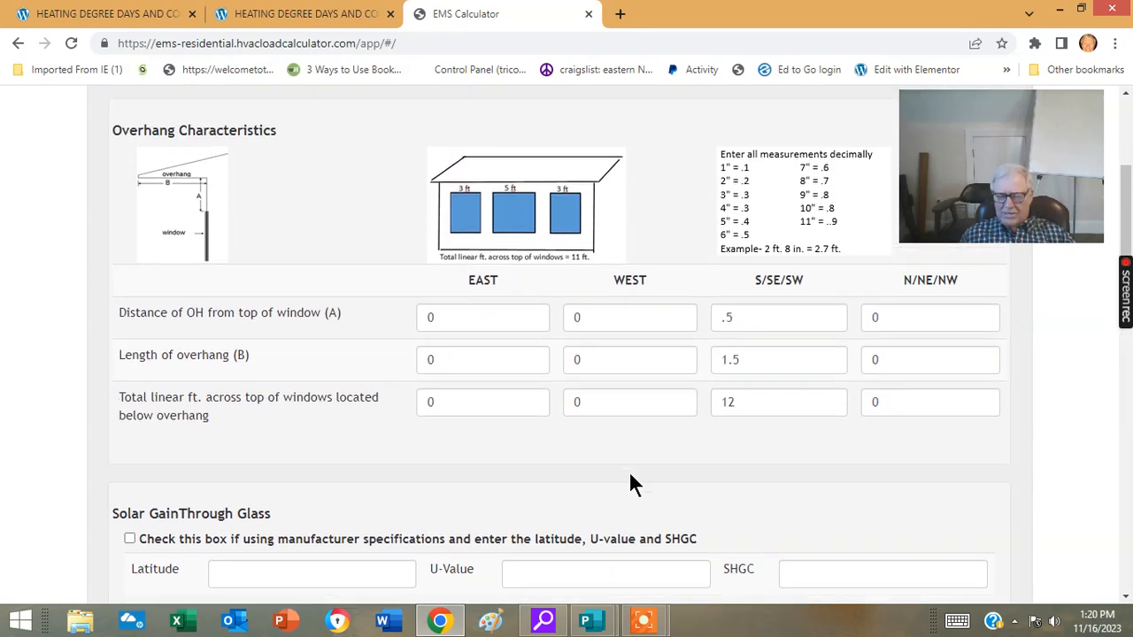
{"action": "scroll", "coordinate": [629, 478], "scroll_direction": "down", "scroll_amount": 3}
{"action": "scroll", "coordinate": [632, 484], "scroll_direction": "down", "scroll_amount": 1}
{"action": "scroll", "coordinate": [632, 485], "scroll_direction": "down", "scroll_amount": 3}
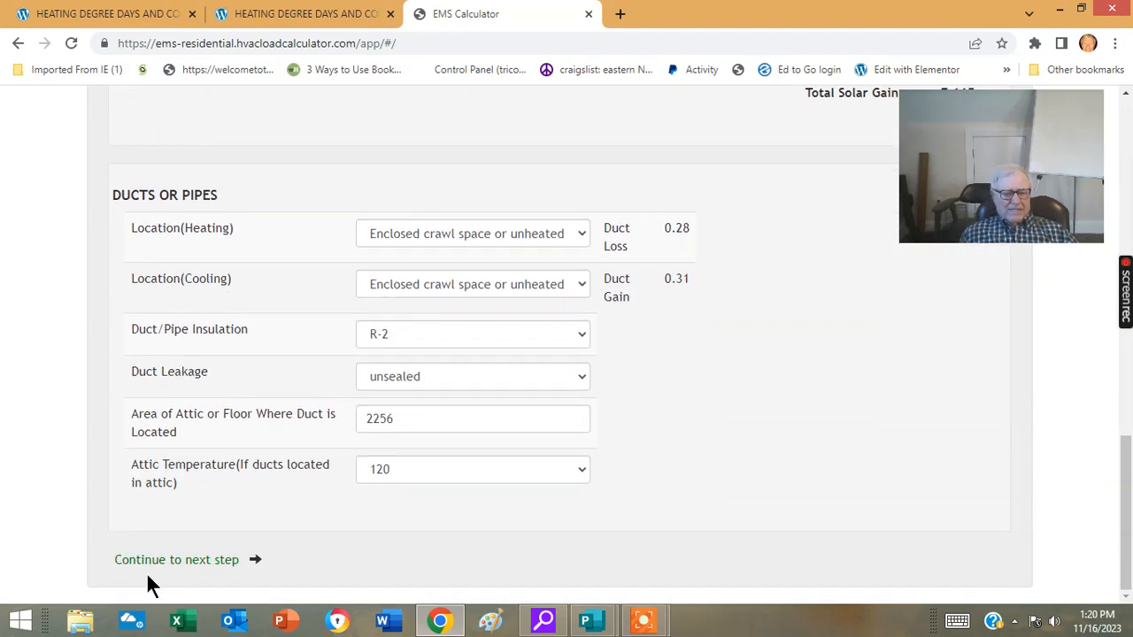
{"action": "left_click", "coordinate": [176, 561]}
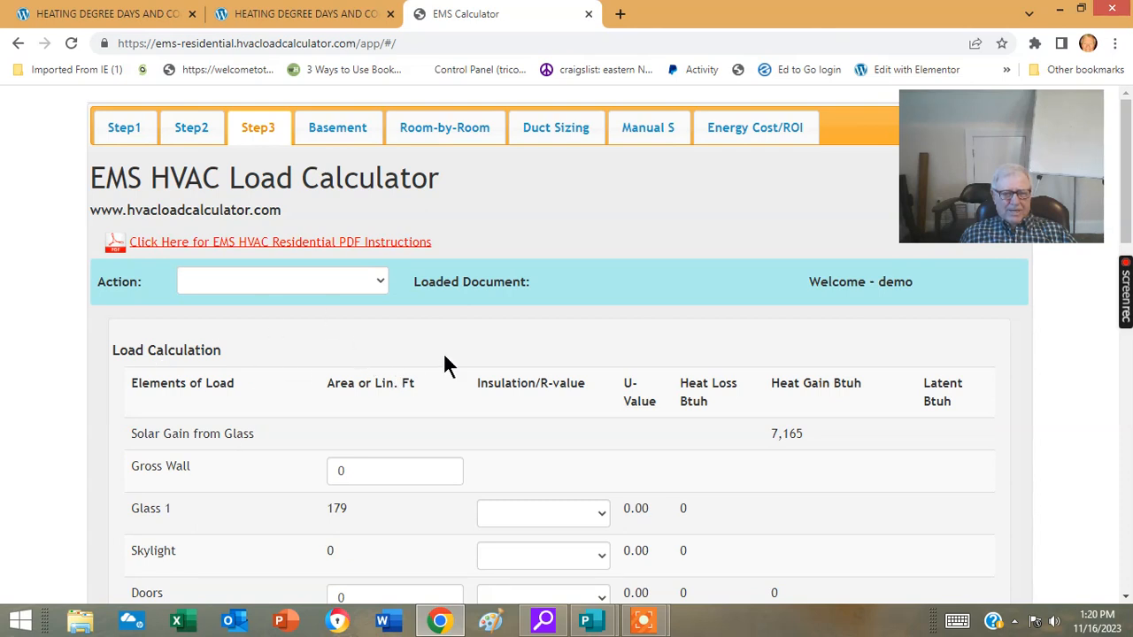
{"action": "scroll", "coordinate": [524, 338], "scroll_direction": "down", "scroll_amount": 3}
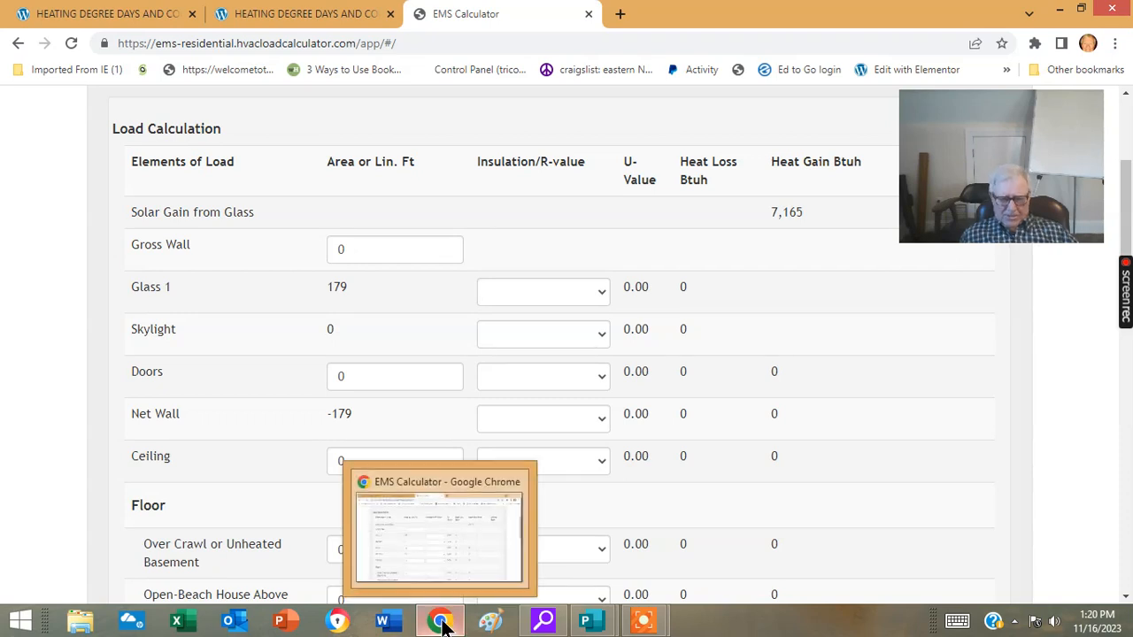
Switch to the sample house floor plan in Publisher and highlight the perimeter length in the notes
{"action": "mouse_move", "coordinate": [585, 625]}
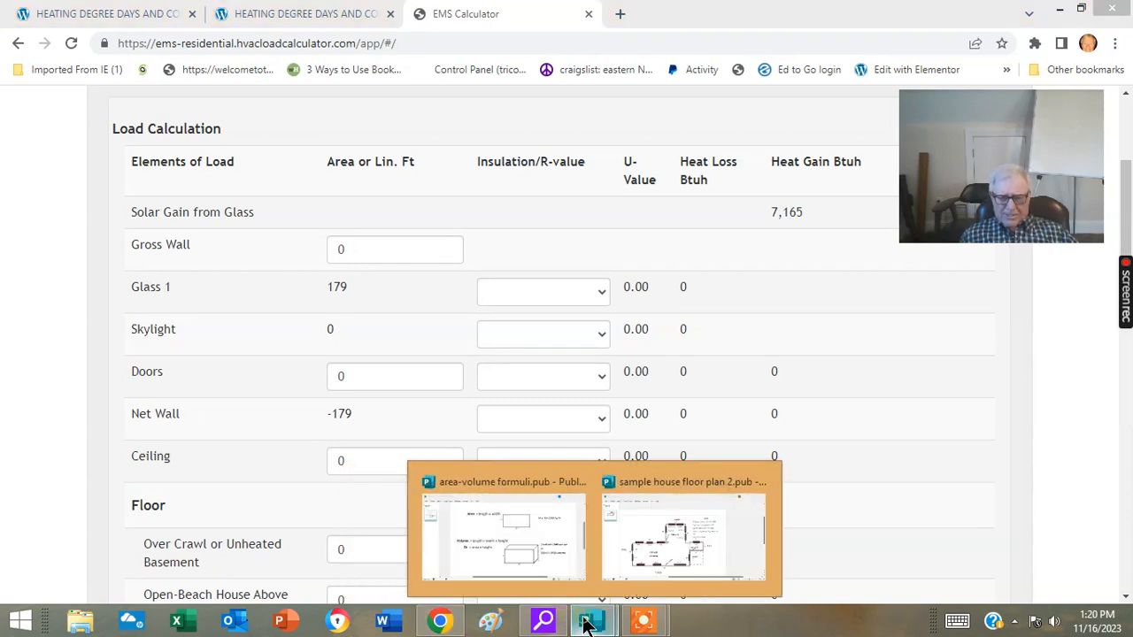
{"action": "left_click", "coordinate": [636, 537]}
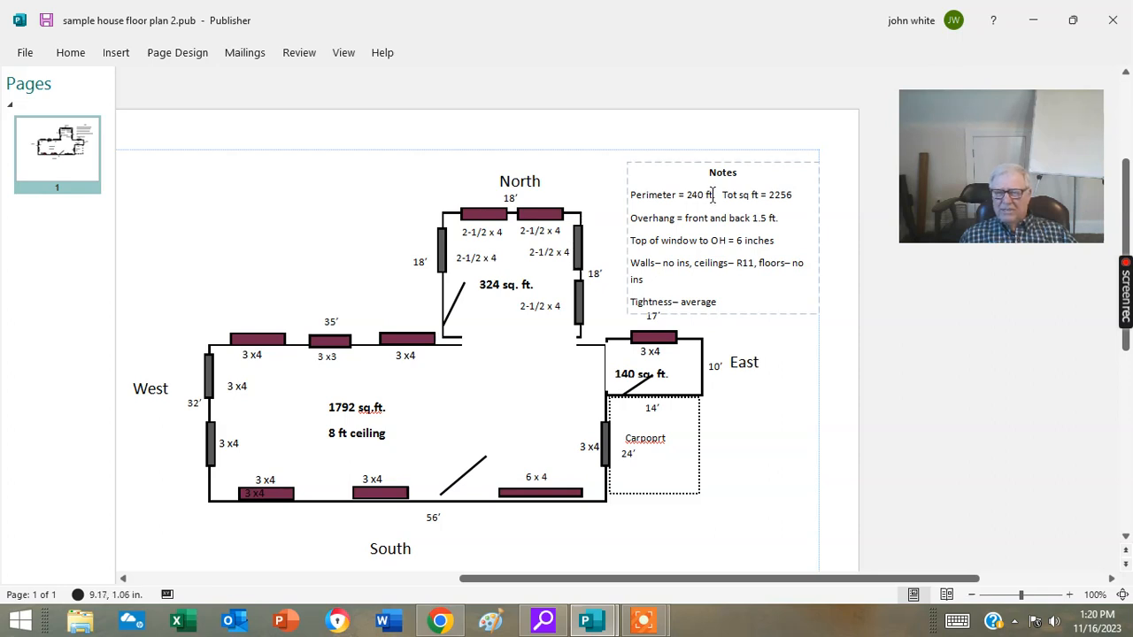
{"action": "left_click_drag", "start_coordinate": [713, 195], "coordinate": [687, 195]}
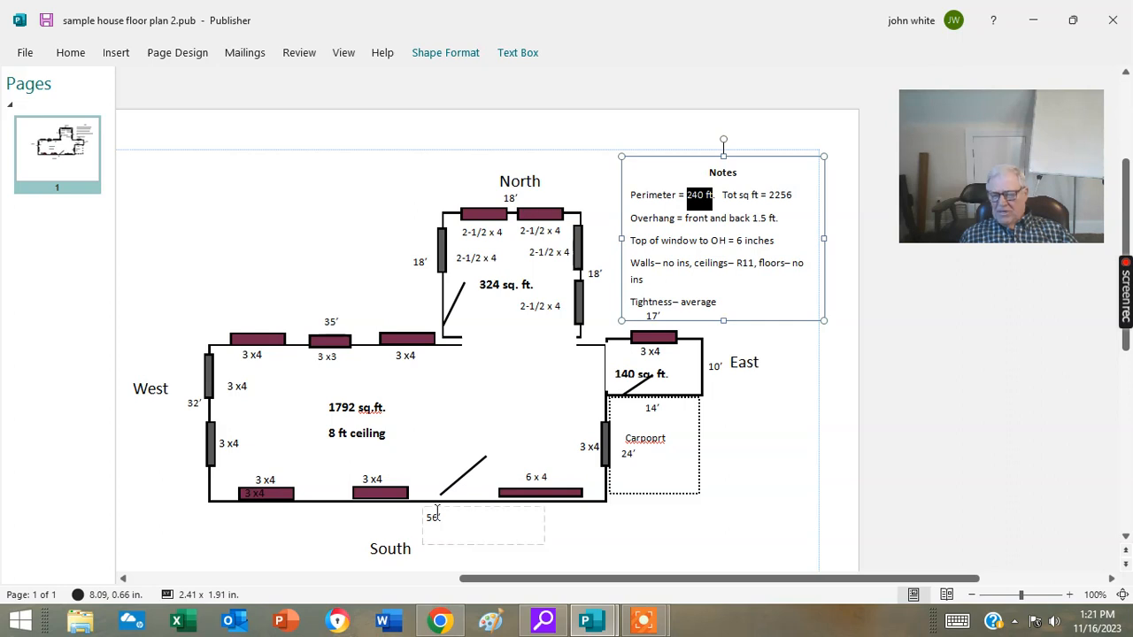
Return to the EMS Calculator in Chrome and enter 1920 as the gross wall area
{"action": "left_click", "coordinate": [452, 623]}
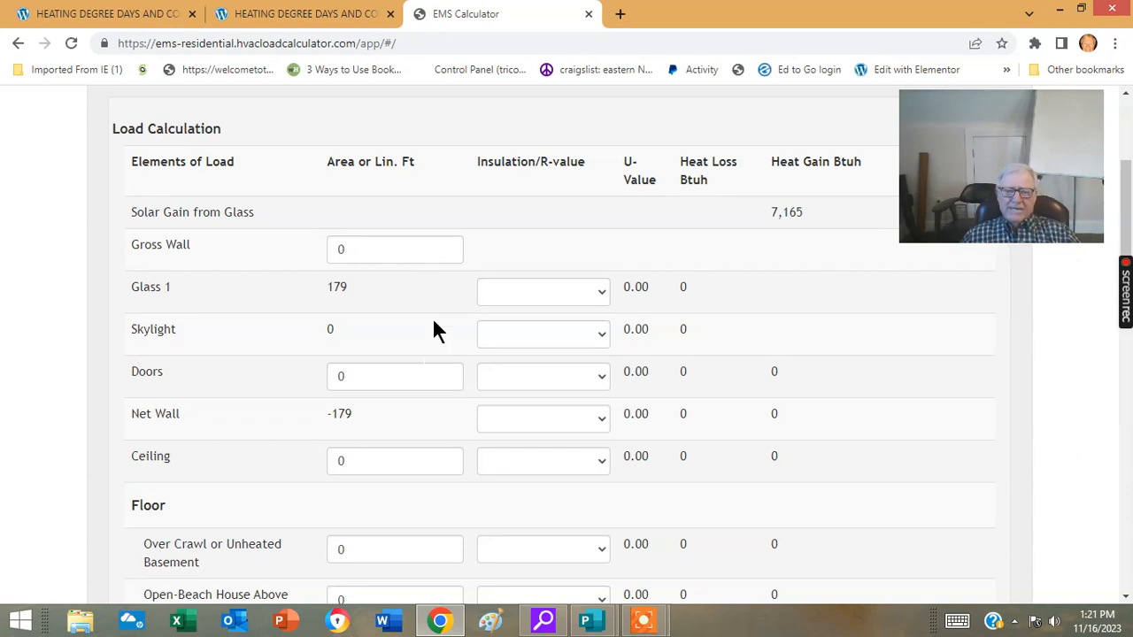
{"action": "left_click", "coordinate": [372, 254]}
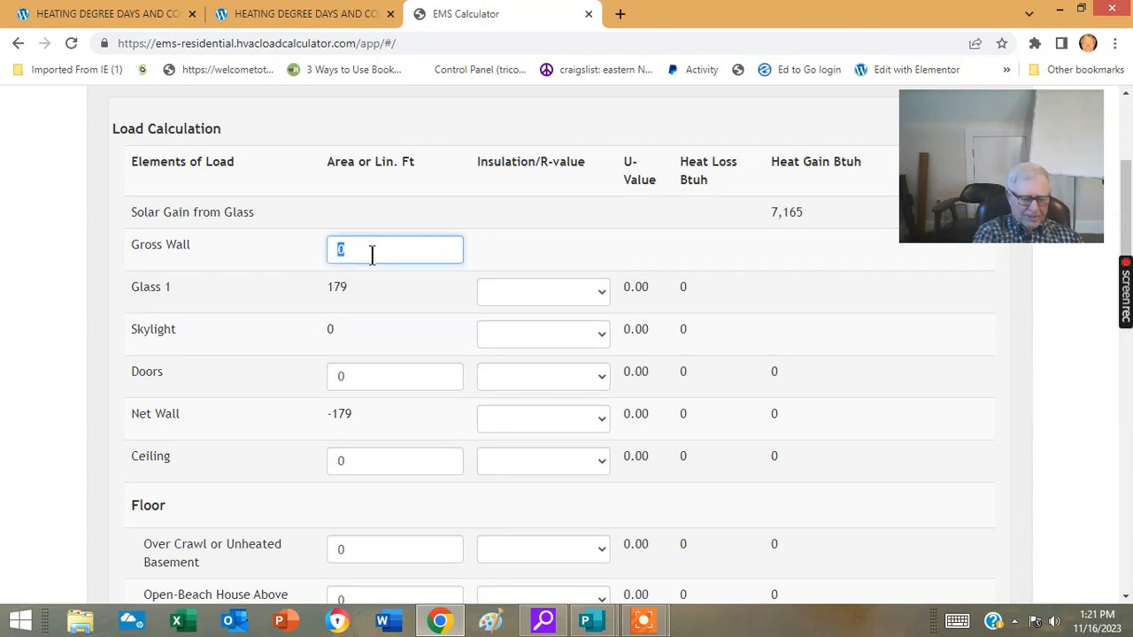
{"action": "type", "text": "192"}
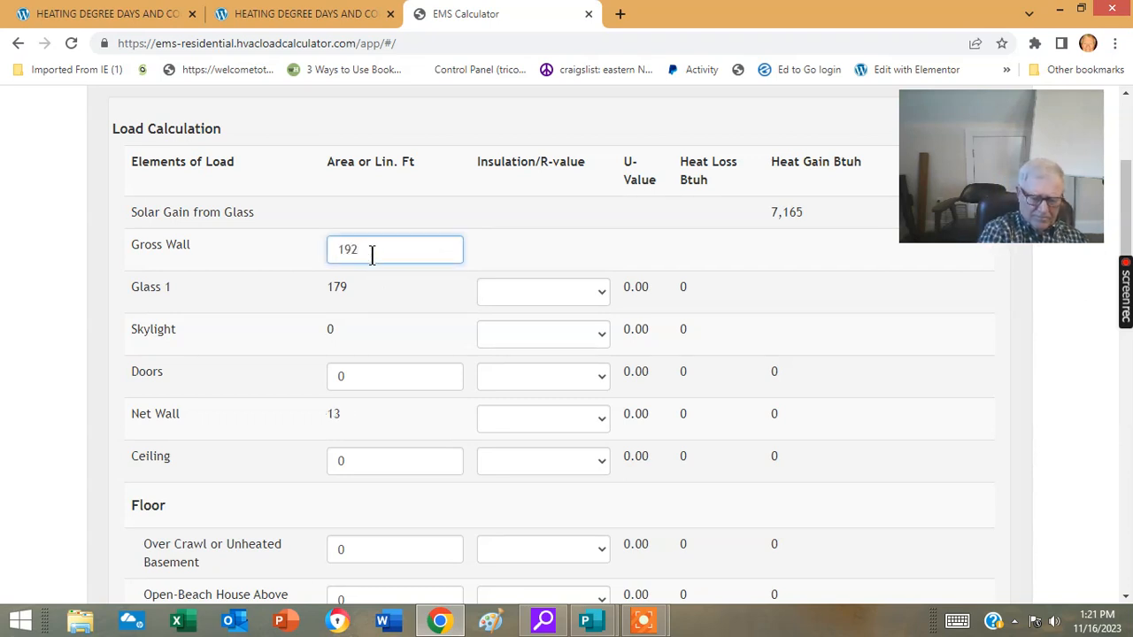
{"action": "type", "text": "0"}
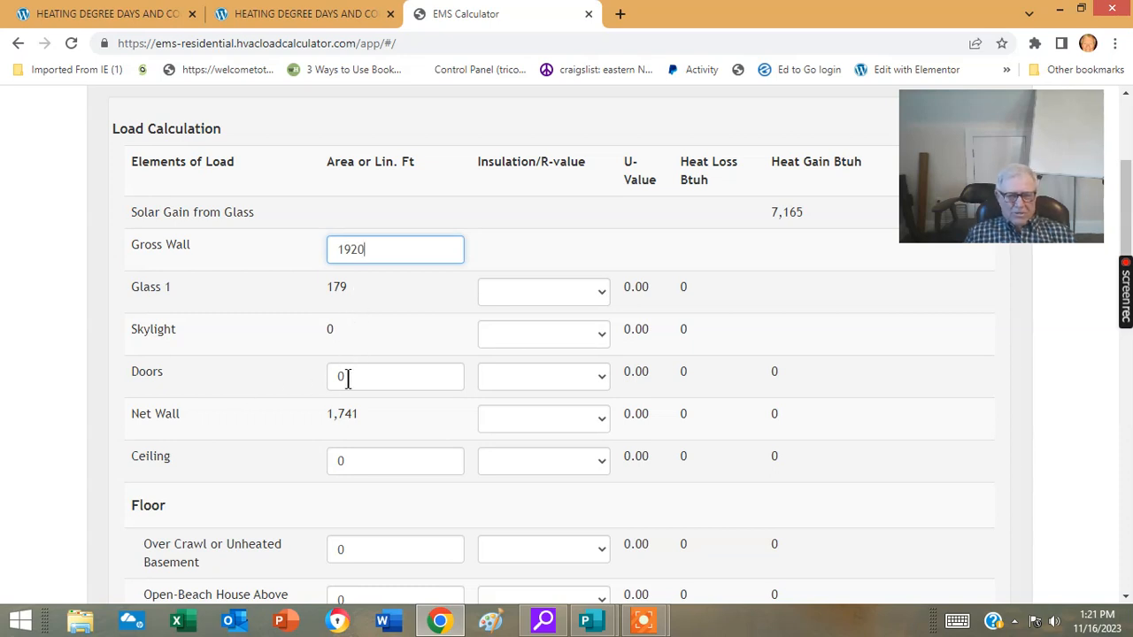
Check the doors on the Publisher floor plan, and enter 63 as the door area in the EMS Calculator
{"action": "mouse_move", "coordinate": [588, 622]}
{"action": "left_click", "coordinate": [638, 550]}
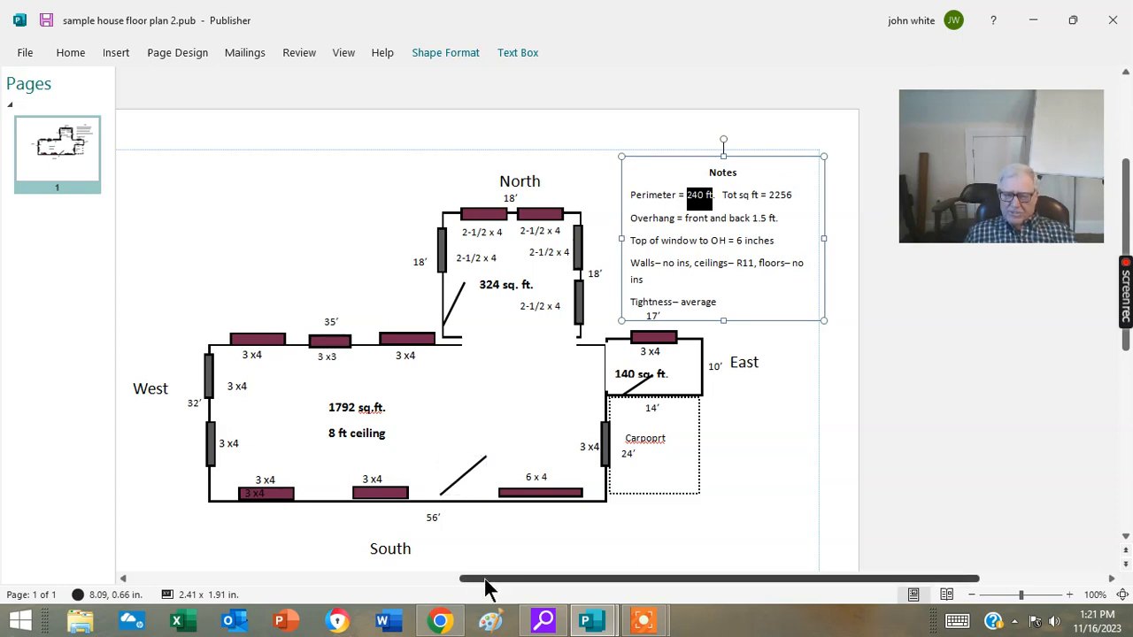
{"action": "left_click", "coordinate": [441, 618]}
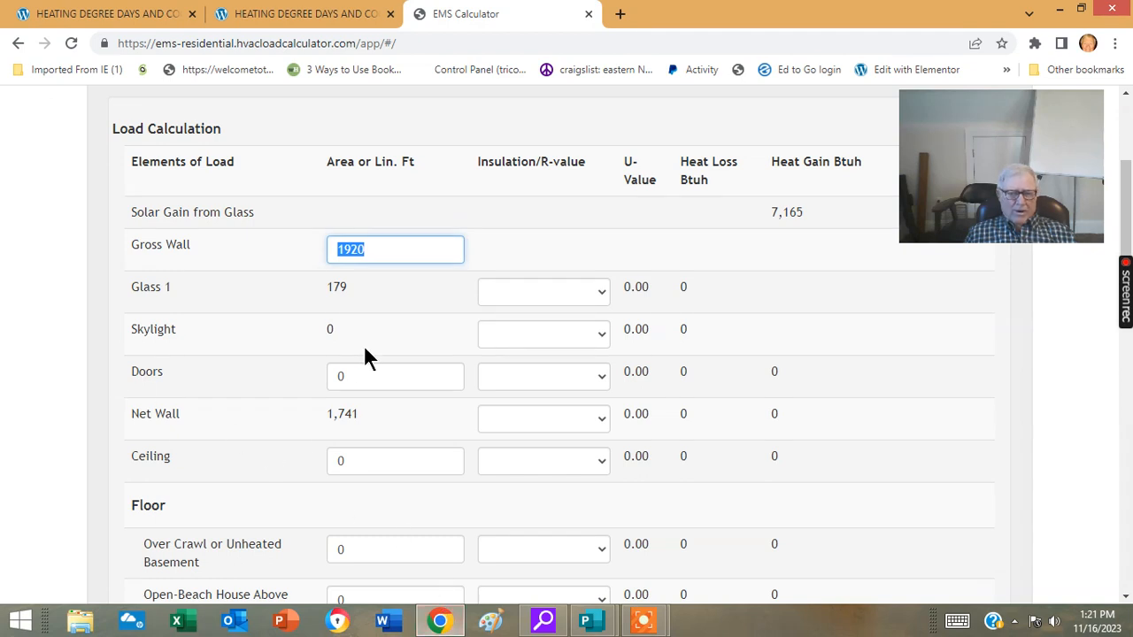
{"action": "left_click", "coordinate": [352, 376]}
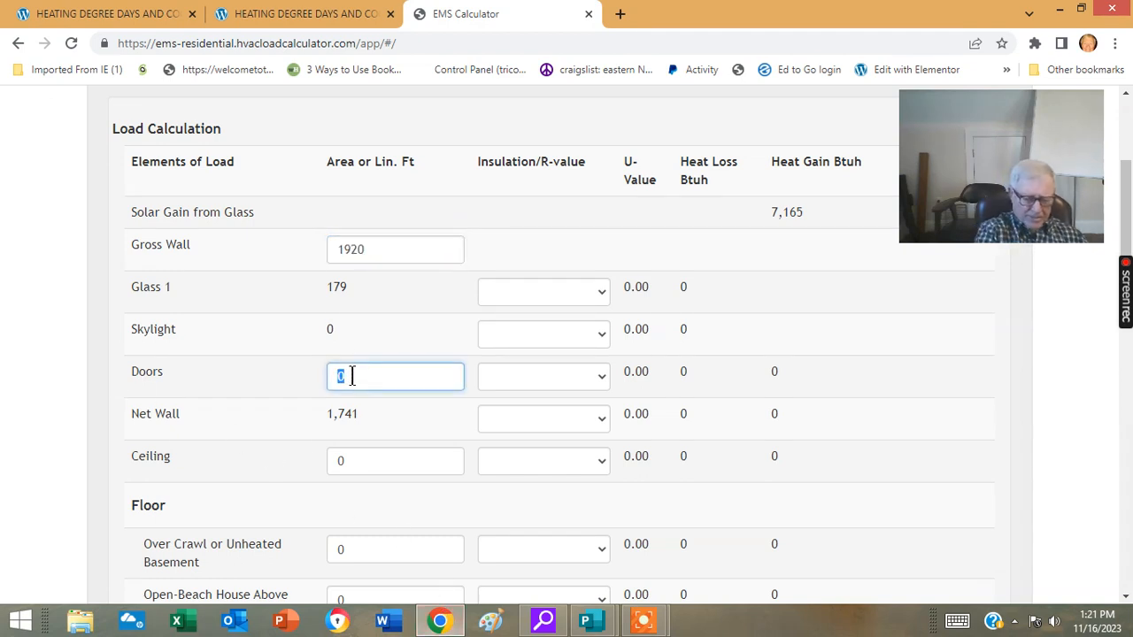
{"action": "type", "text": "63"}
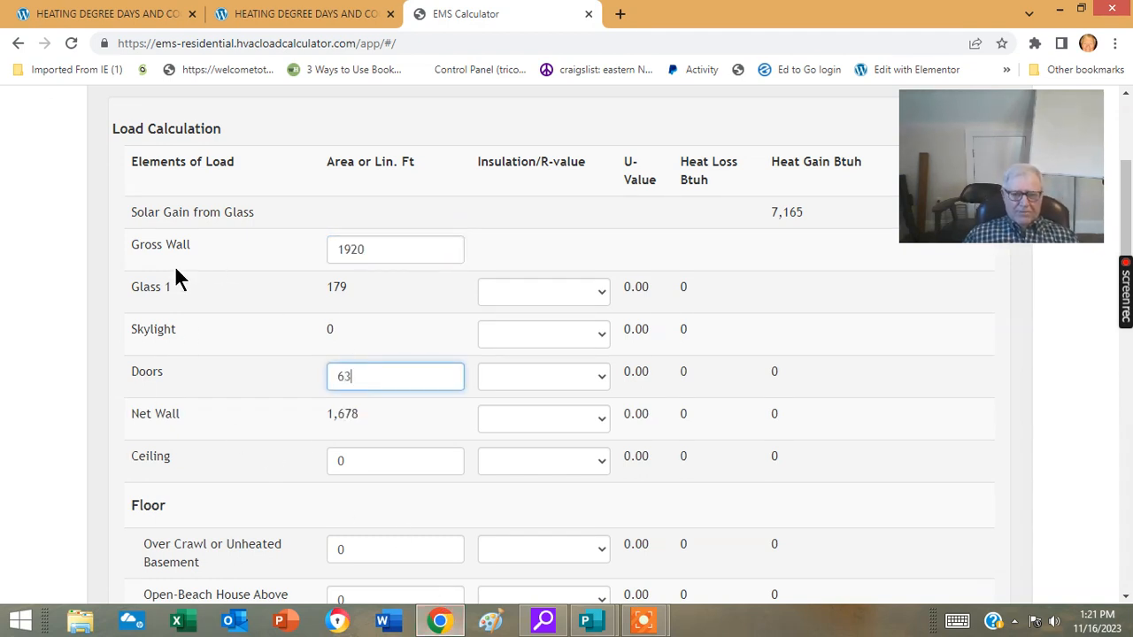
Enter 2256 as both the ceiling area and the floor area over crawl or unheated basement
{"action": "left_click", "coordinate": [358, 462]}
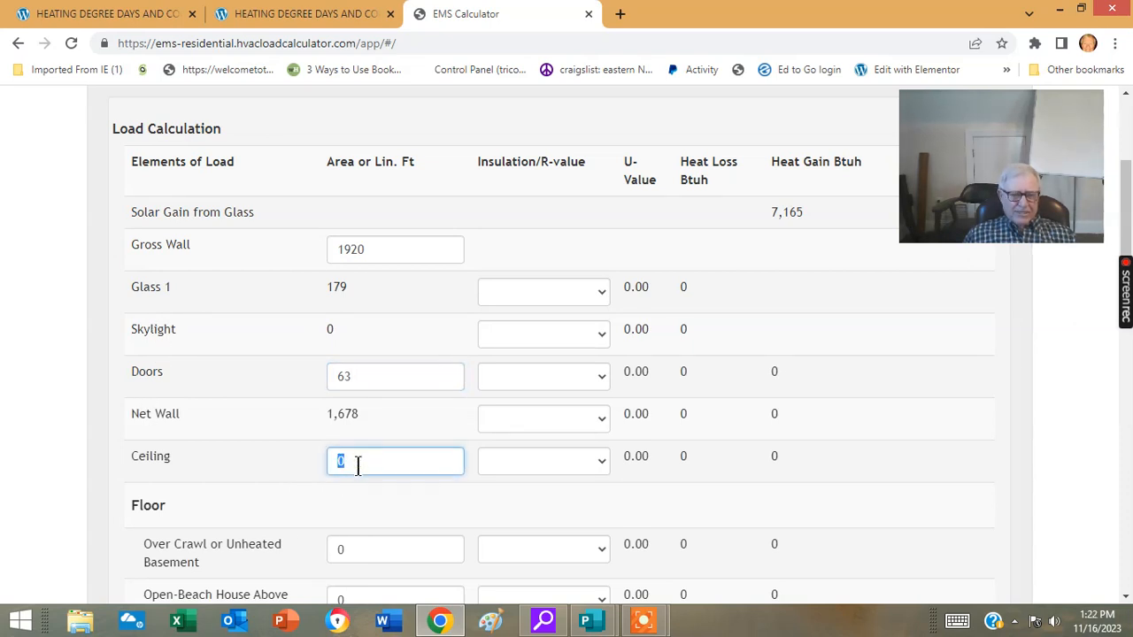
{"action": "type", "text": "22"}
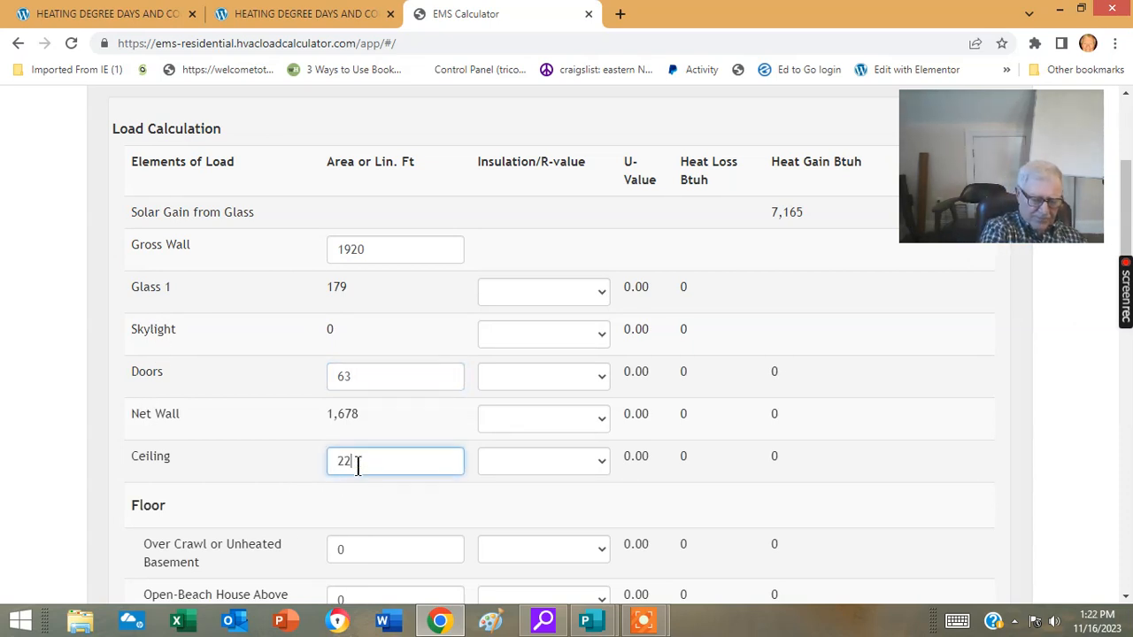
{"action": "type", "text": "56"}
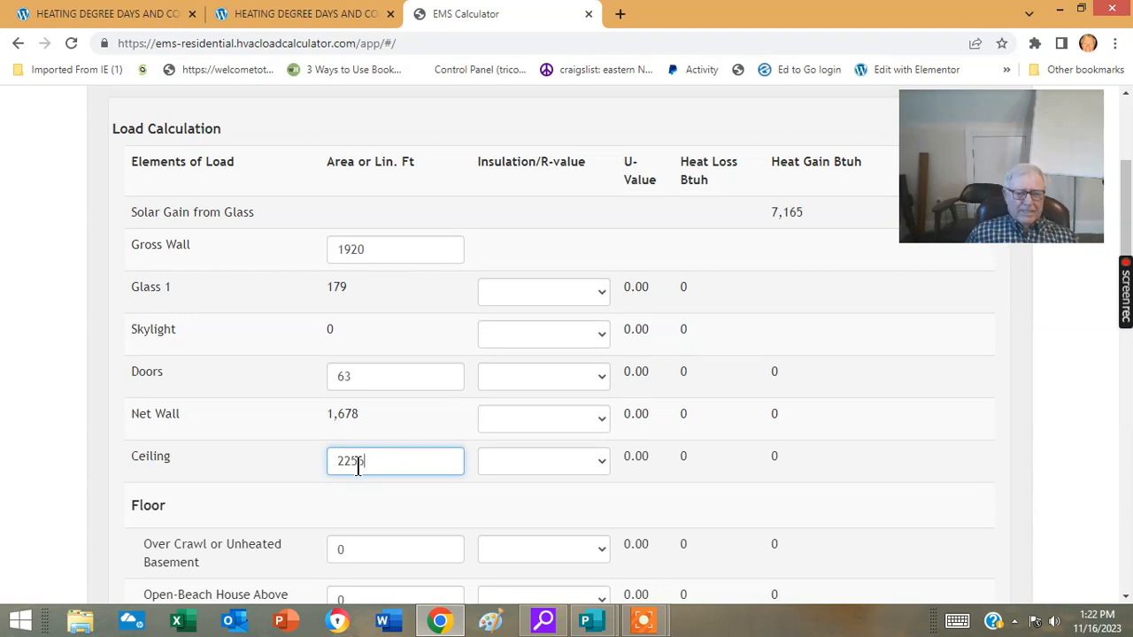
{"action": "scroll", "coordinate": [378, 456], "scroll_direction": "down", "scroll_amount": 2}
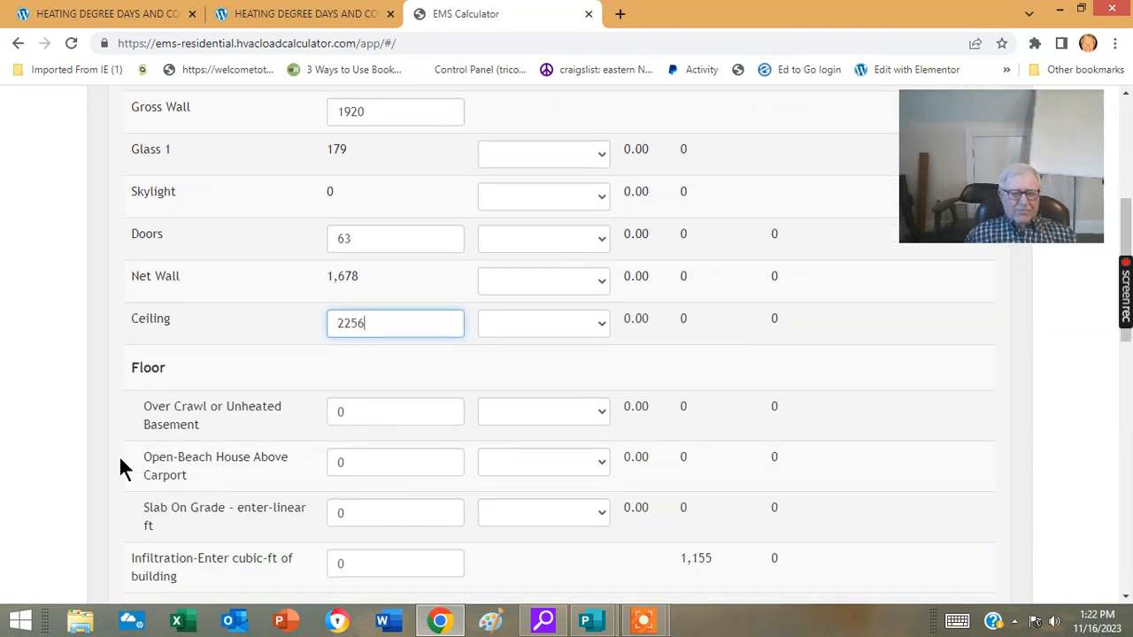
{"action": "left_click", "coordinate": [346, 414]}
{"action": "type", "text": "2256"}
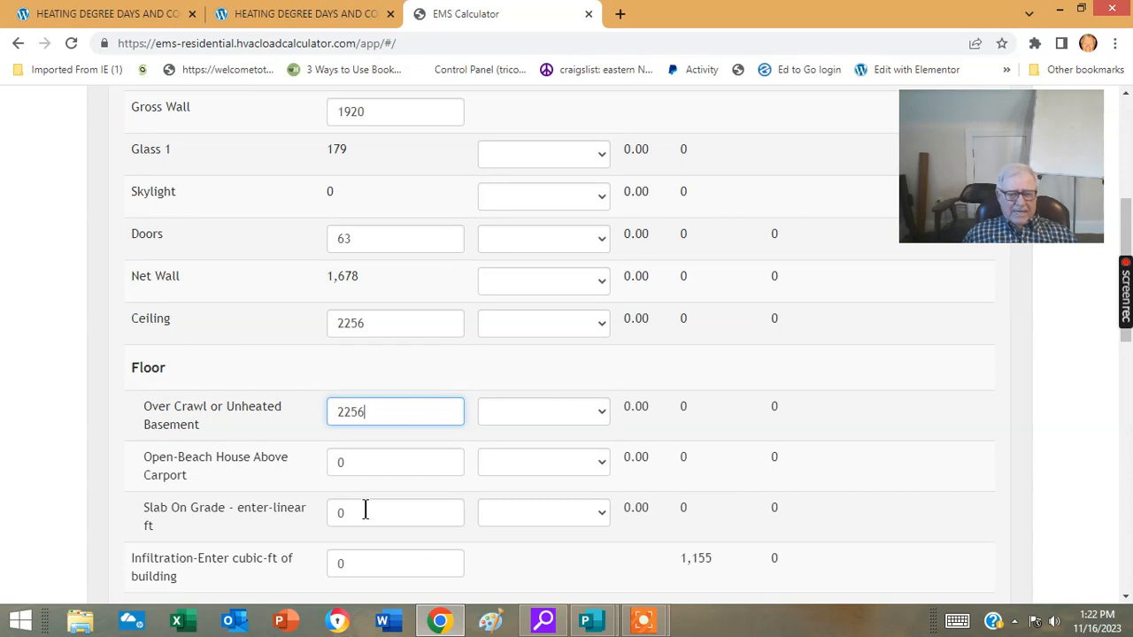
Enter 18048 as the building's cubic feet for infiltration
{"action": "double_click", "coordinate": [347, 564]}
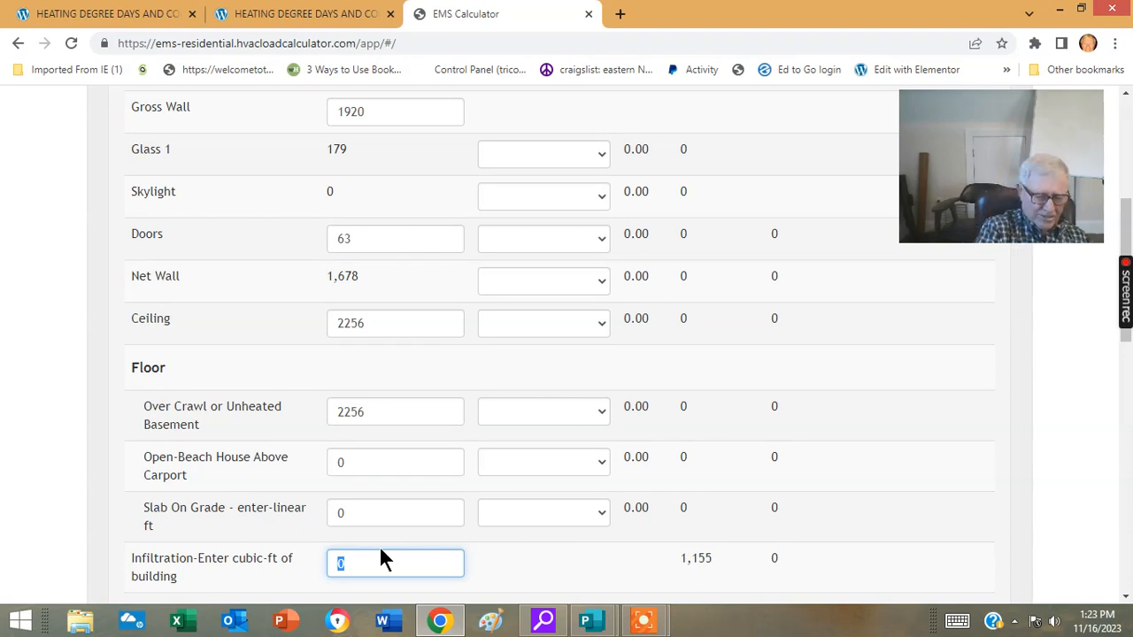
{"action": "type", "text": "18"}
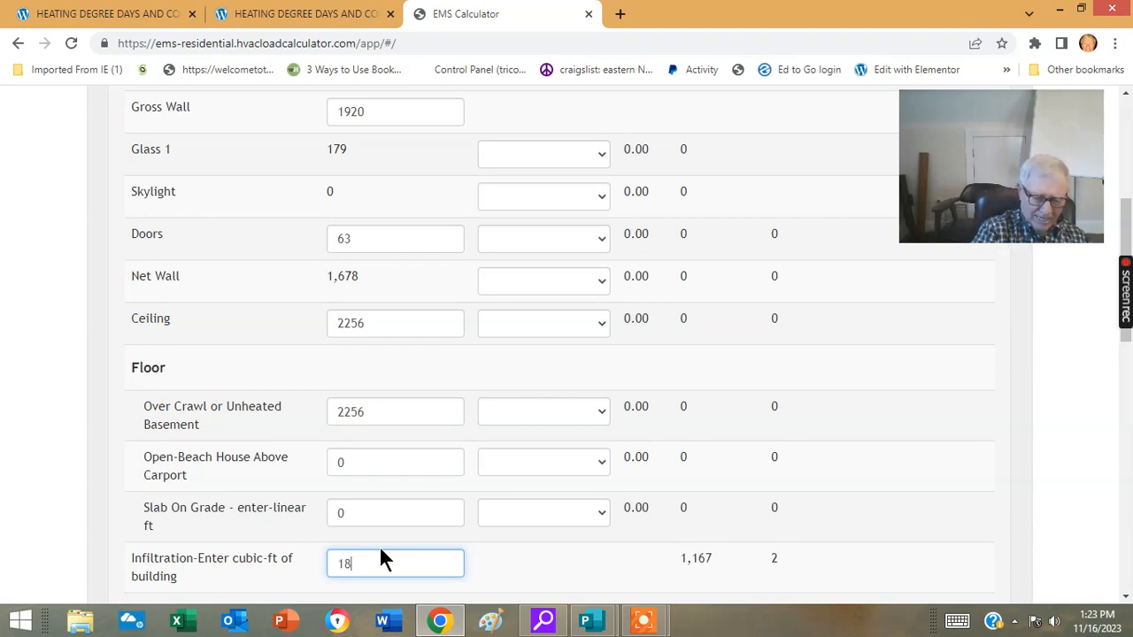
{"action": "type", "text": "58"}
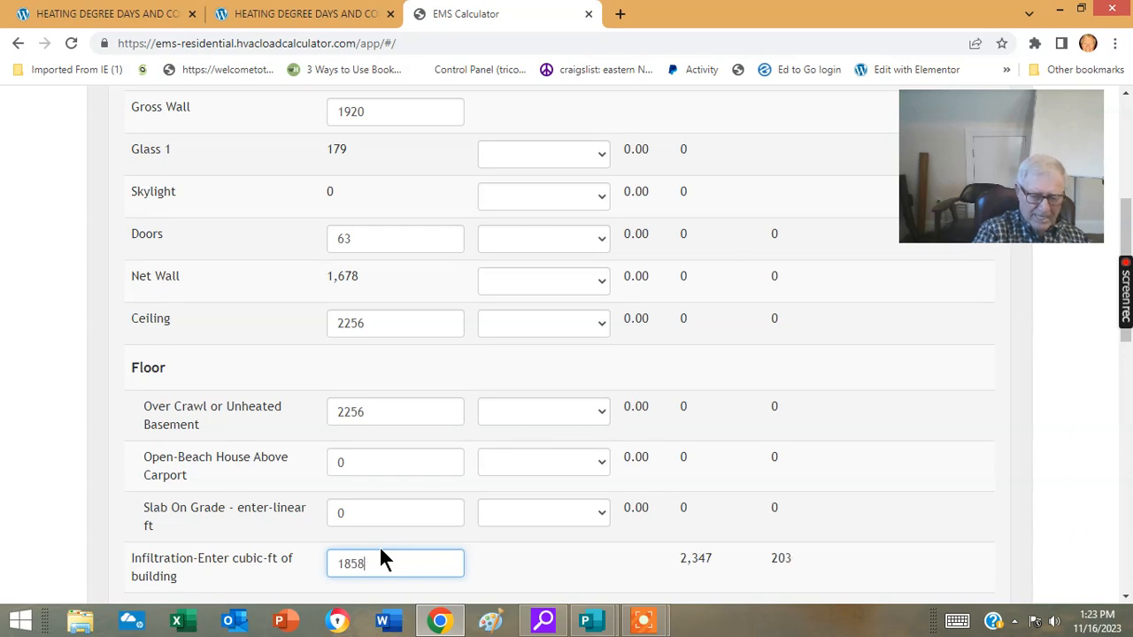
{"action": "key", "text": "BackSpace"}
{"action": "key", "text": "BackSpace"}
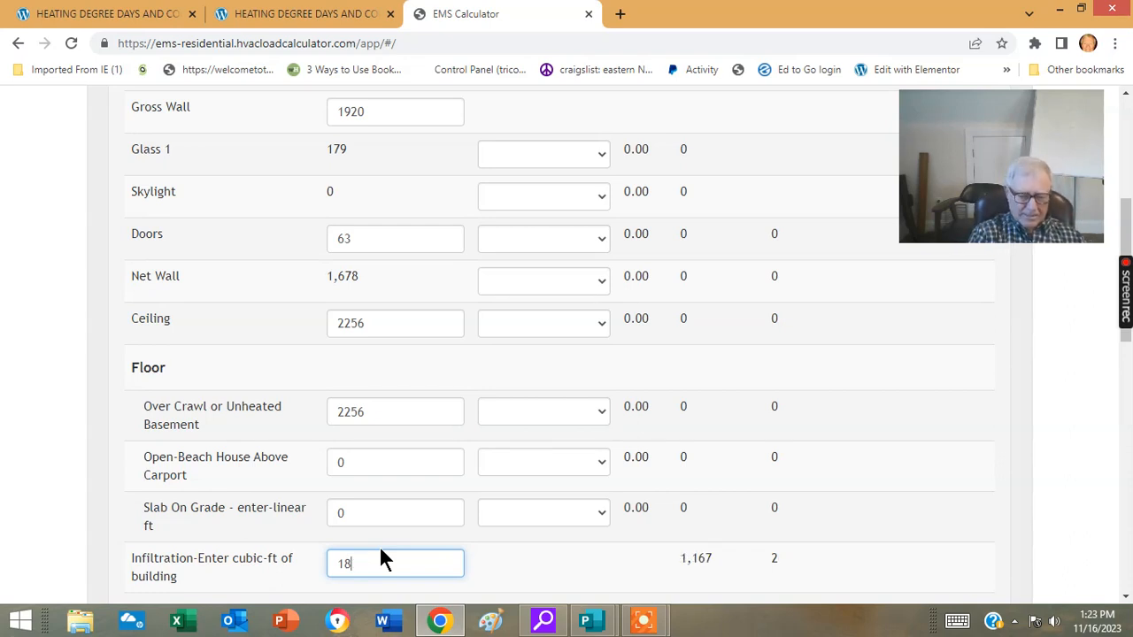
{"action": "type", "text": "0"}
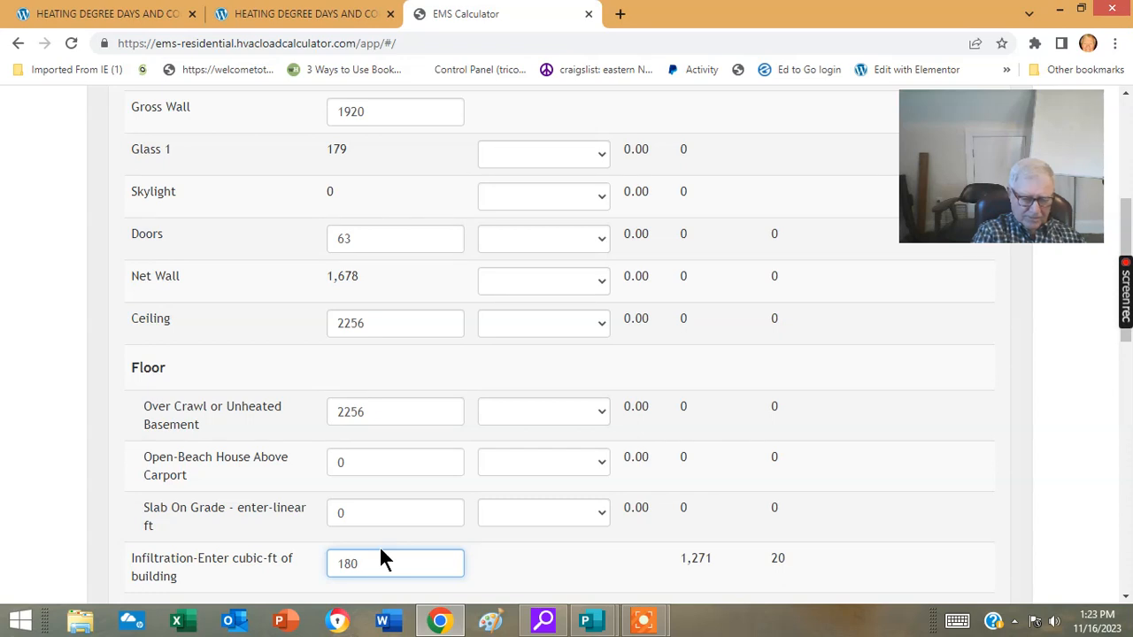
{"action": "type", "text": "48"}
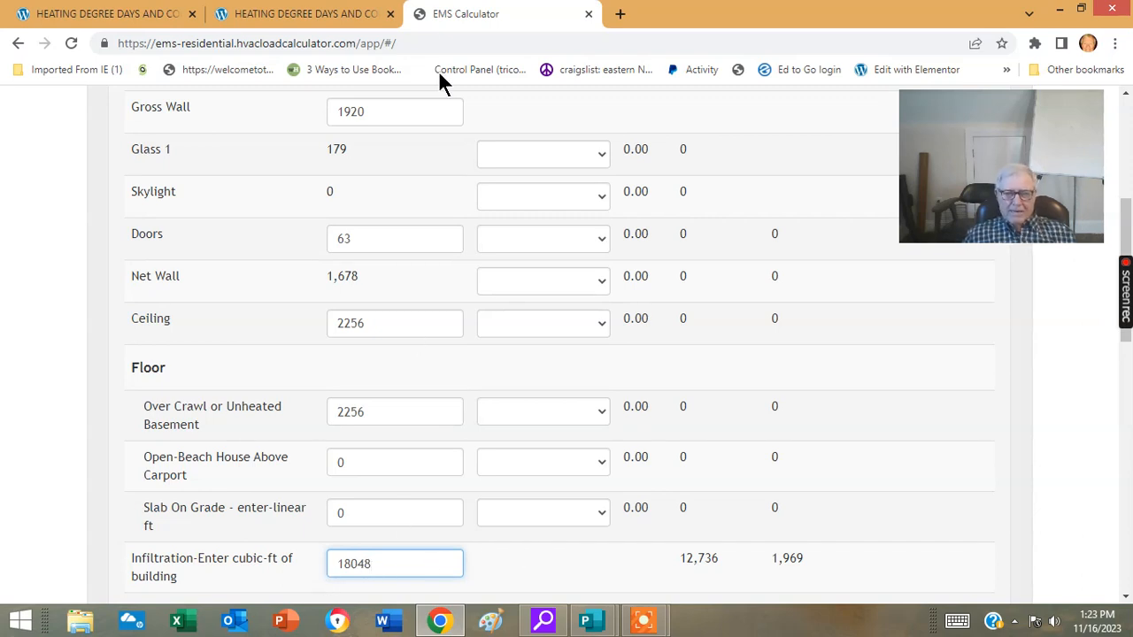
Enable manual entry of the appliances heat gain and set it to 1200
{"action": "scroll", "coordinate": [482, 527], "scroll_direction": "down", "scroll_amount": 1}
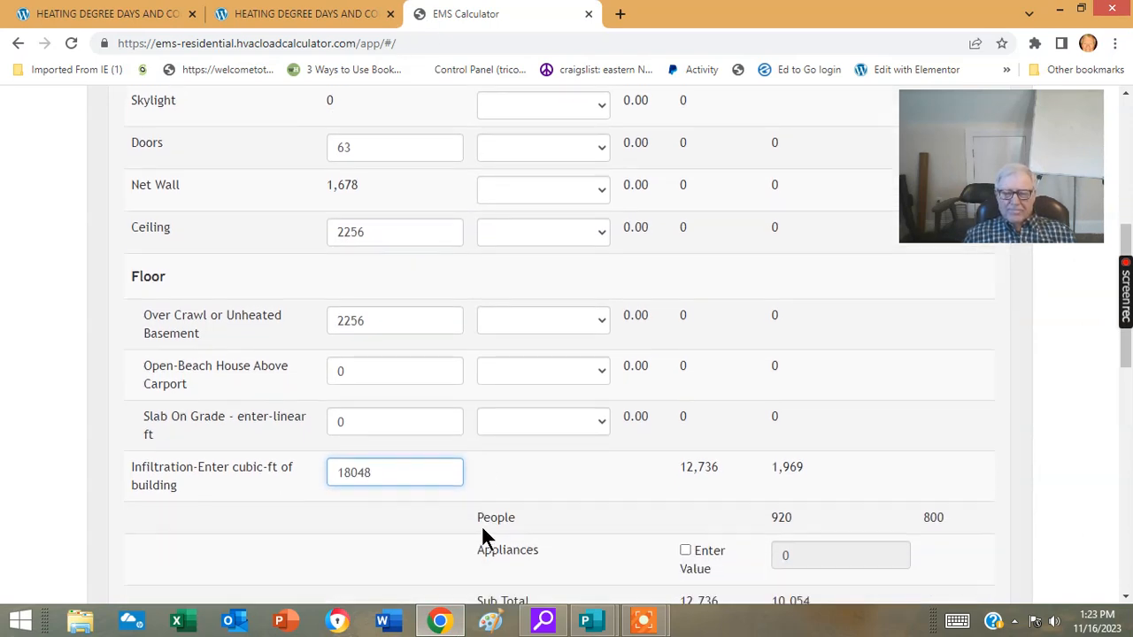
{"action": "scroll", "coordinate": [483, 529], "scroll_direction": "down", "scroll_amount": 1}
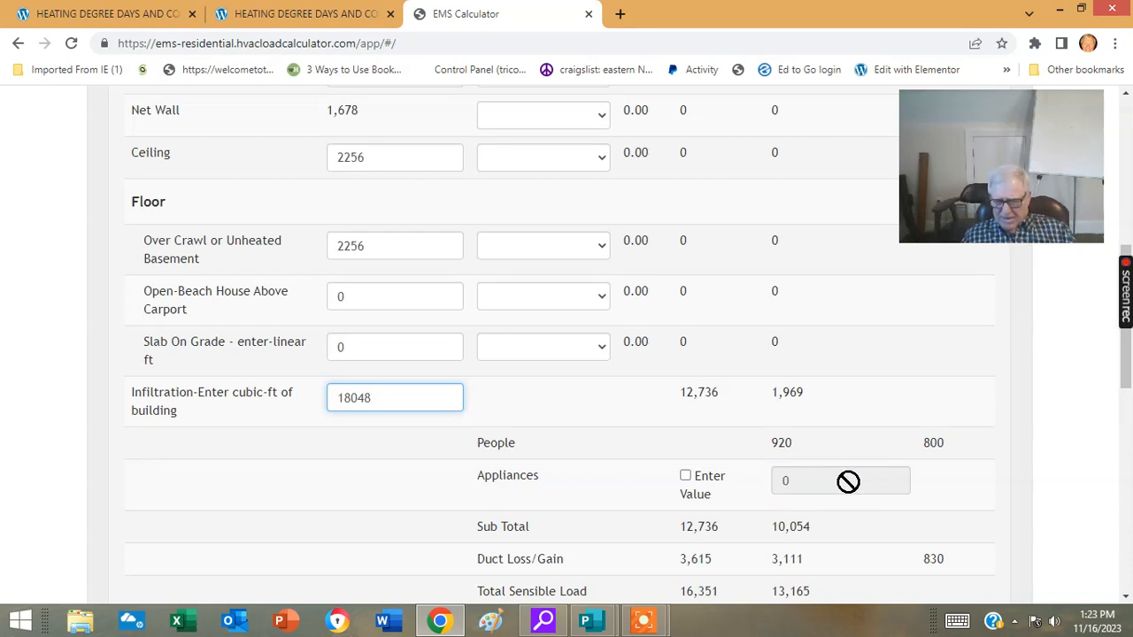
{"action": "left_click", "coordinate": [686, 478]}
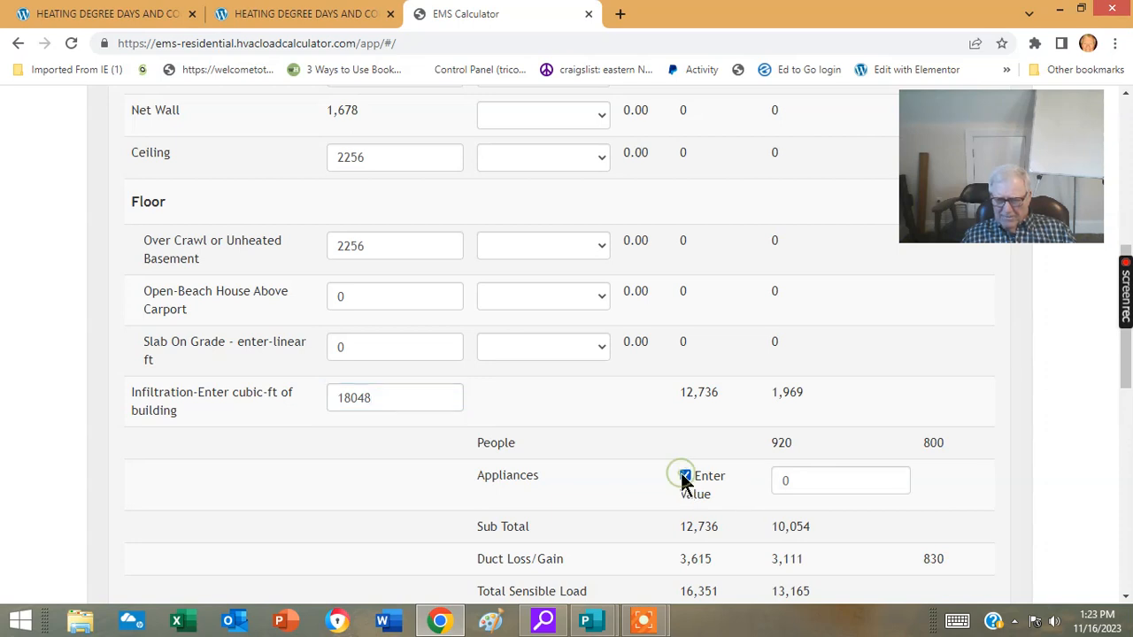
{"action": "double_click", "coordinate": [790, 480]}
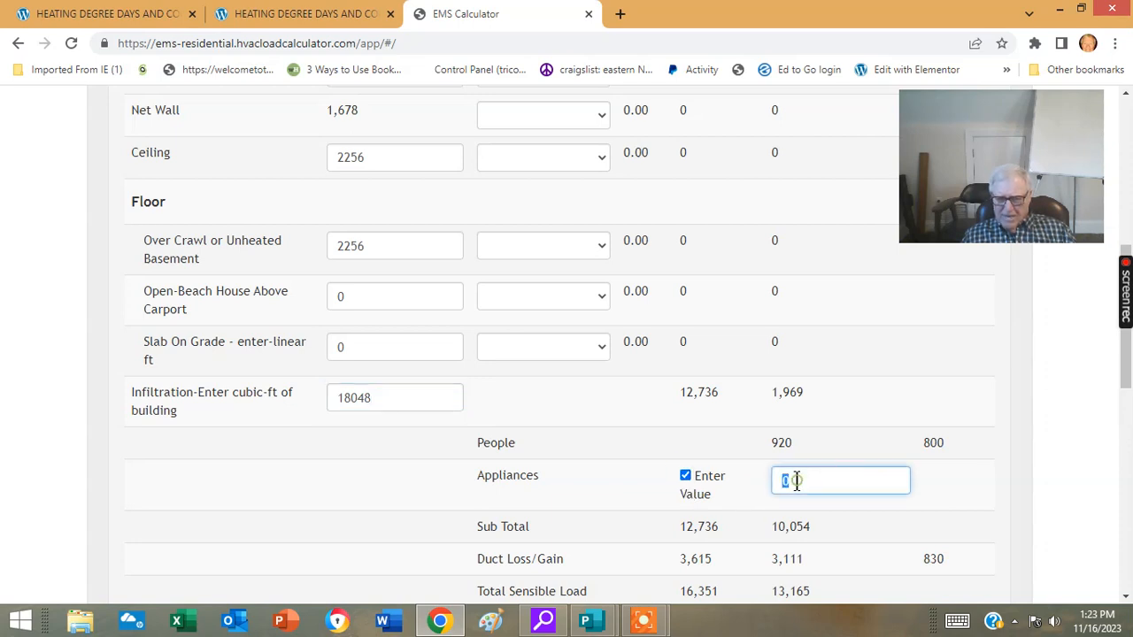
{"action": "type", "text": "1"}
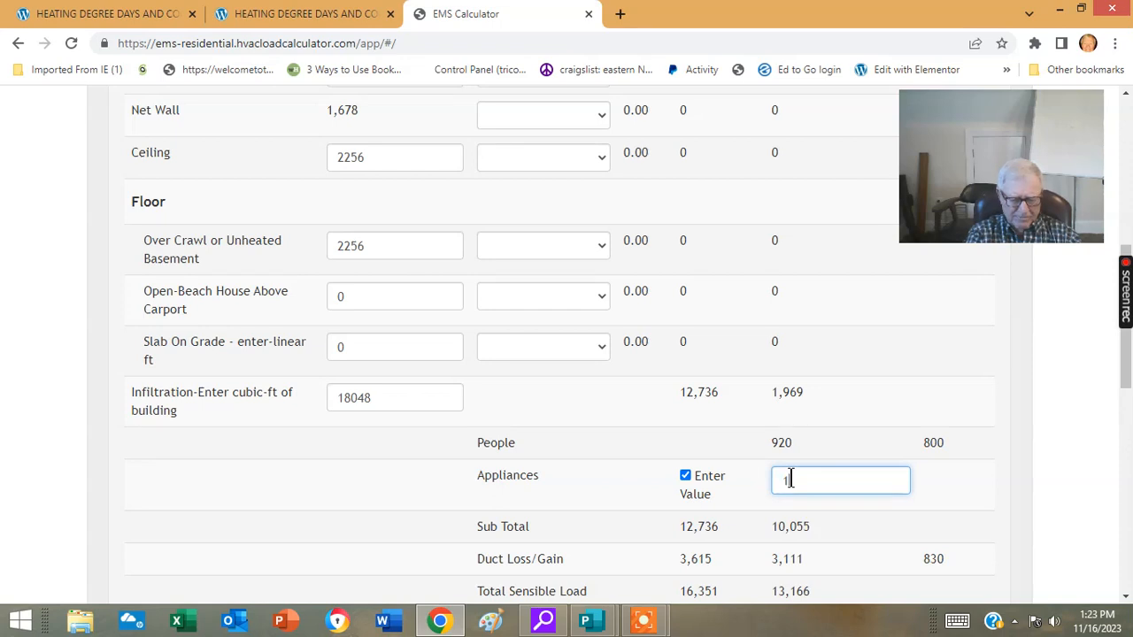
{"action": "type", "text": "200"}
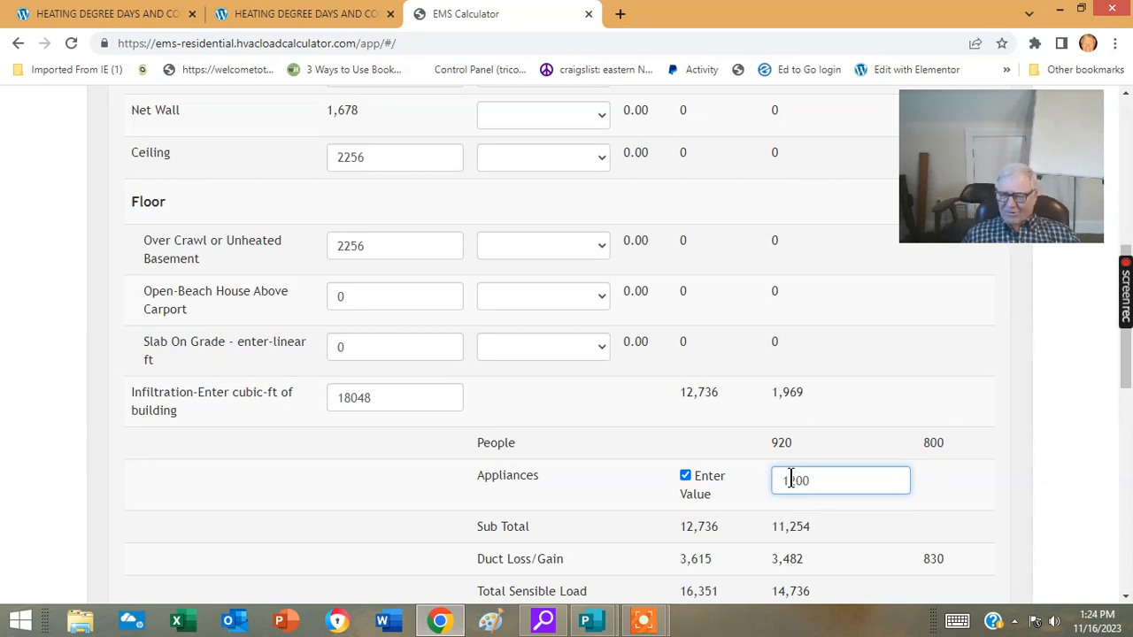
Review the sensible and latent load totals and the heating and cooling load summary
{"action": "scroll", "coordinate": [666, 446], "scroll_direction": "down", "scroll_amount": 1}
{"action": "scroll", "coordinate": [671, 460], "scroll_direction": "down", "scroll_amount": 1}
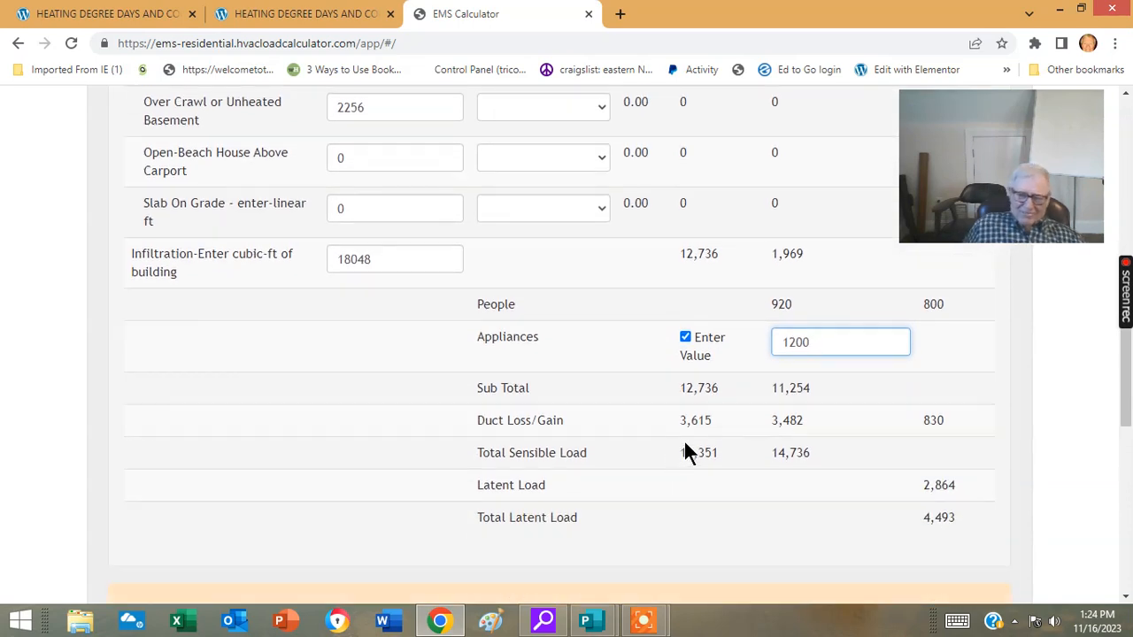
{"action": "scroll", "coordinate": [461, 495], "scroll_direction": "down", "scroll_amount": 3}
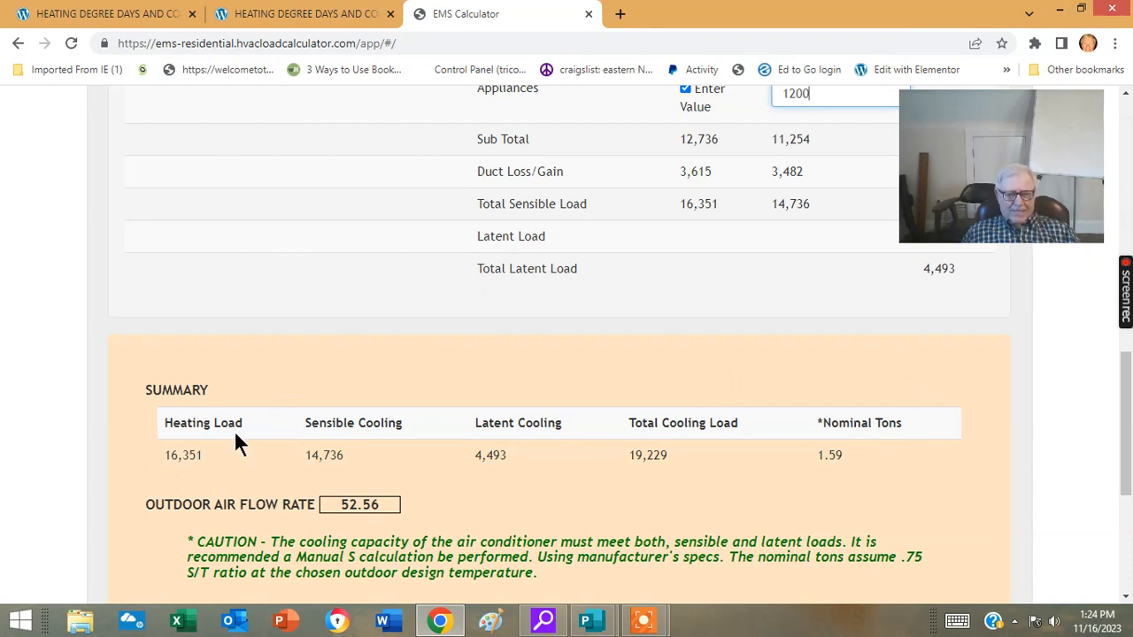
Set the Glass 1 type to Double and the doors' insulation to Insulated or Storm in the elements of load table
{"action": "scroll", "coordinate": [492, 410], "scroll_direction": "up", "scroll_amount": 5}
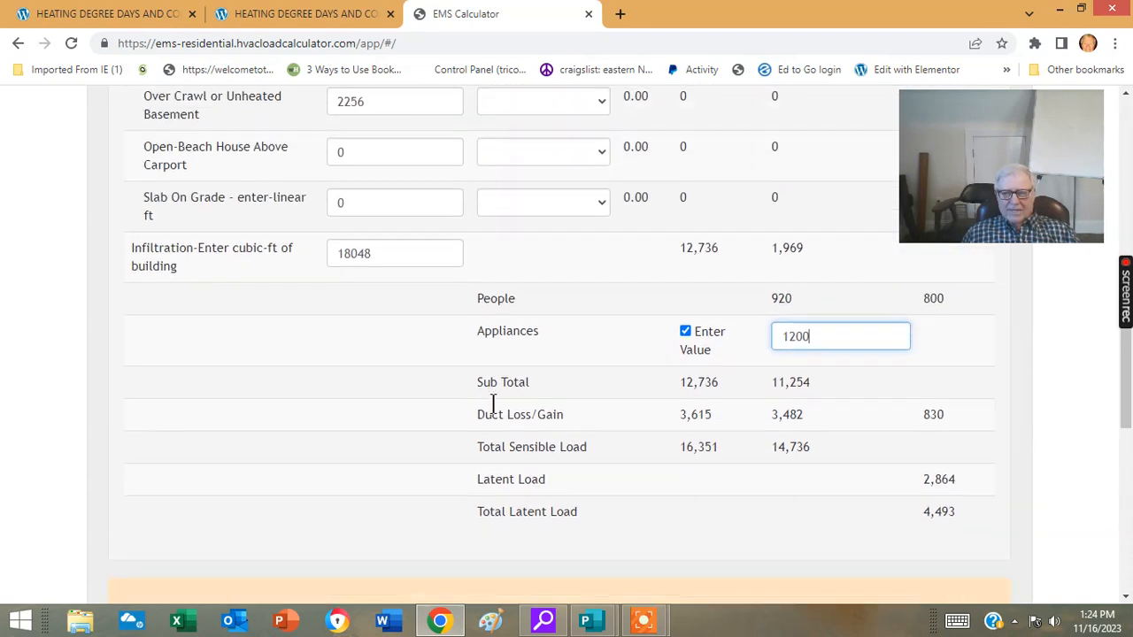
{"action": "scroll", "coordinate": [493, 404], "scroll_direction": "up", "scroll_amount": 2}
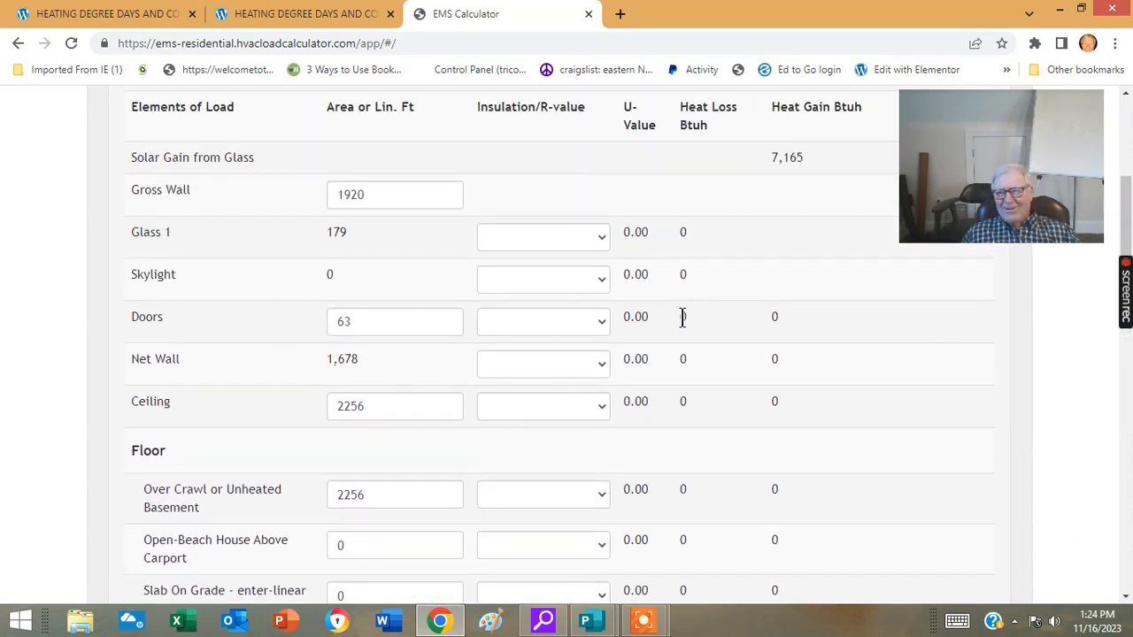
{"action": "scroll", "coordinate": [816, 314], "scroll_direction": "down", "scroll_amount": 1}
{"action": "scroll", "coordinate": [815, 311], "scroll_direction": "down", "scroll_amount": 1}
{"action": "scroll", "coordinate": [814, 306], "scroll_direction": "up", "scroll_amount": 2}
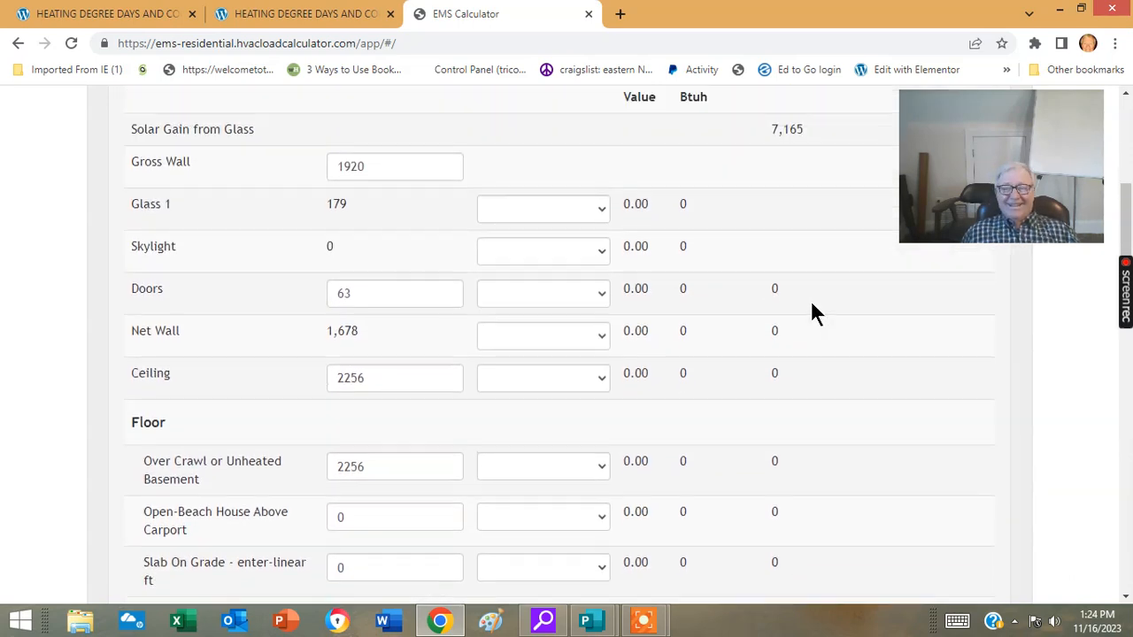
{"action": "scroll", "coordinate": [815, 310], "scroll_direction": "down", "scroll_amount": 1}
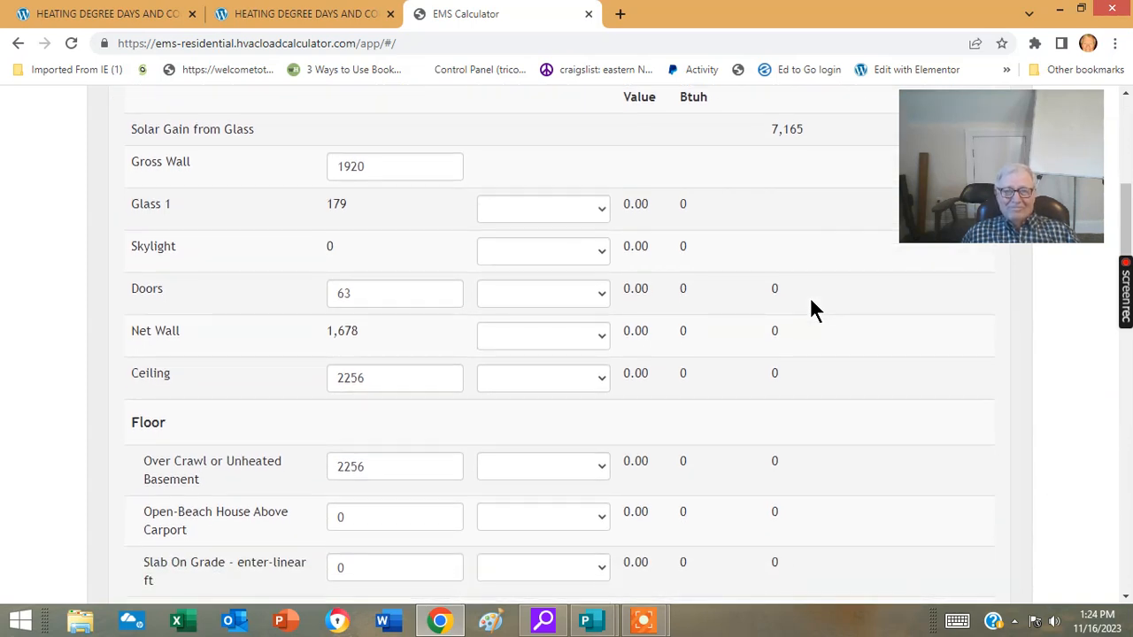
{"action": "left_click", "coordinate": [601, 208]}
{"action": "left_click", "coordinate": [542, 264]}
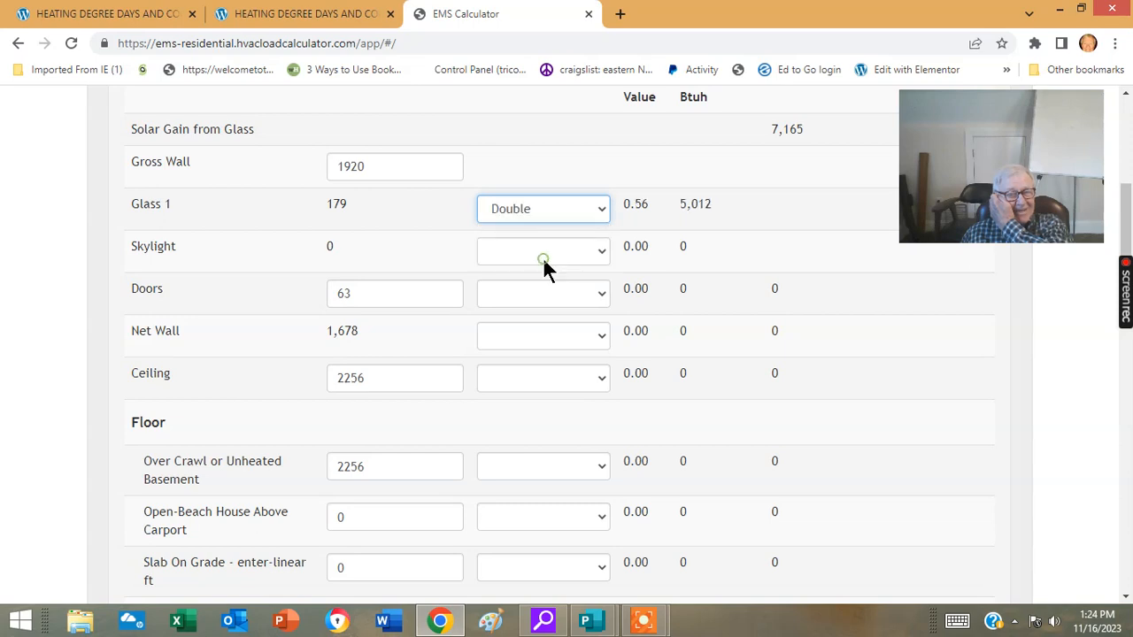
{"action": "left_click", "coordinate": [601, 292]}
{"action": "left_click", "coordinate": [567, 346]}
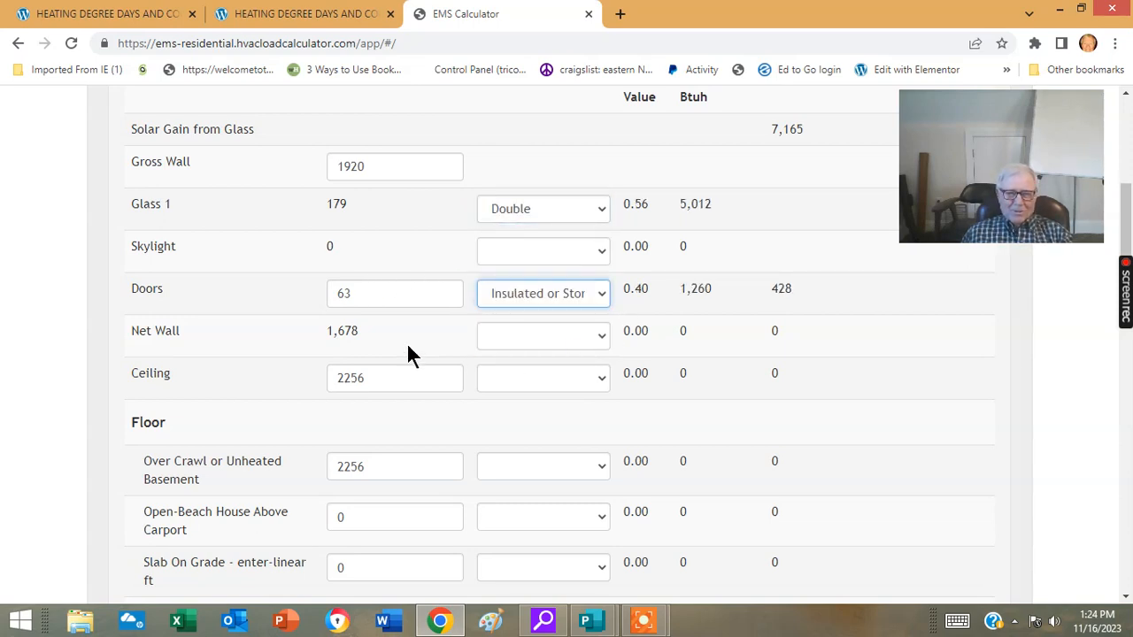
Set the ceiling insulation to R-11, and both the net wall and the floor over crawl or unheated basement to No Insulation
{"action": "left_click", "coordinate": [602, 375]}
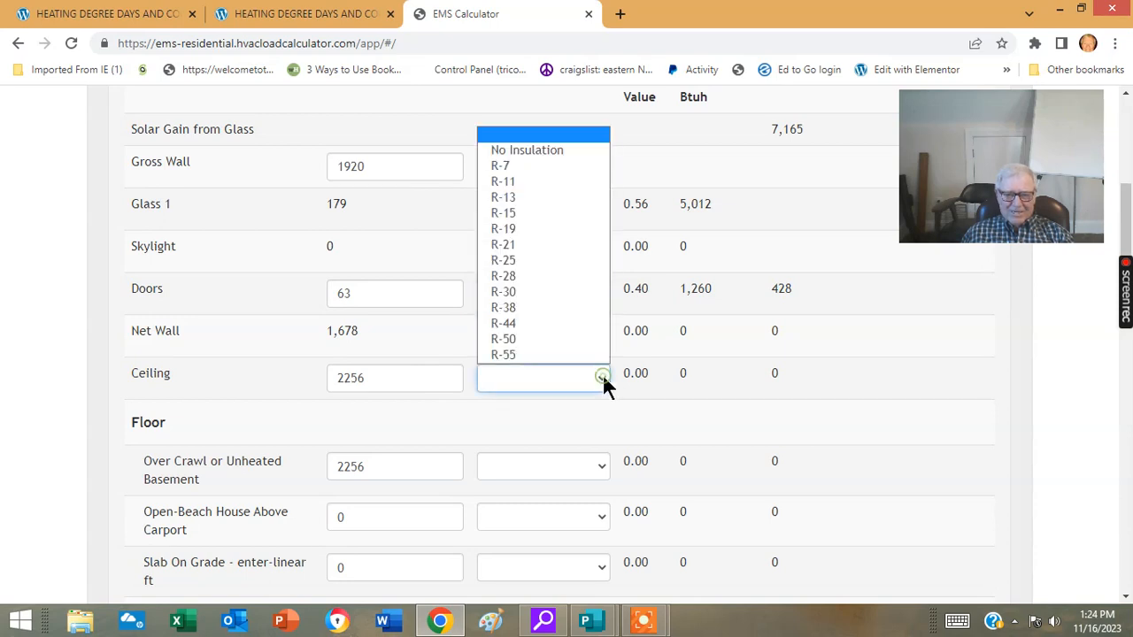
{"action": "left_click", "coordinate": [517, 182]}
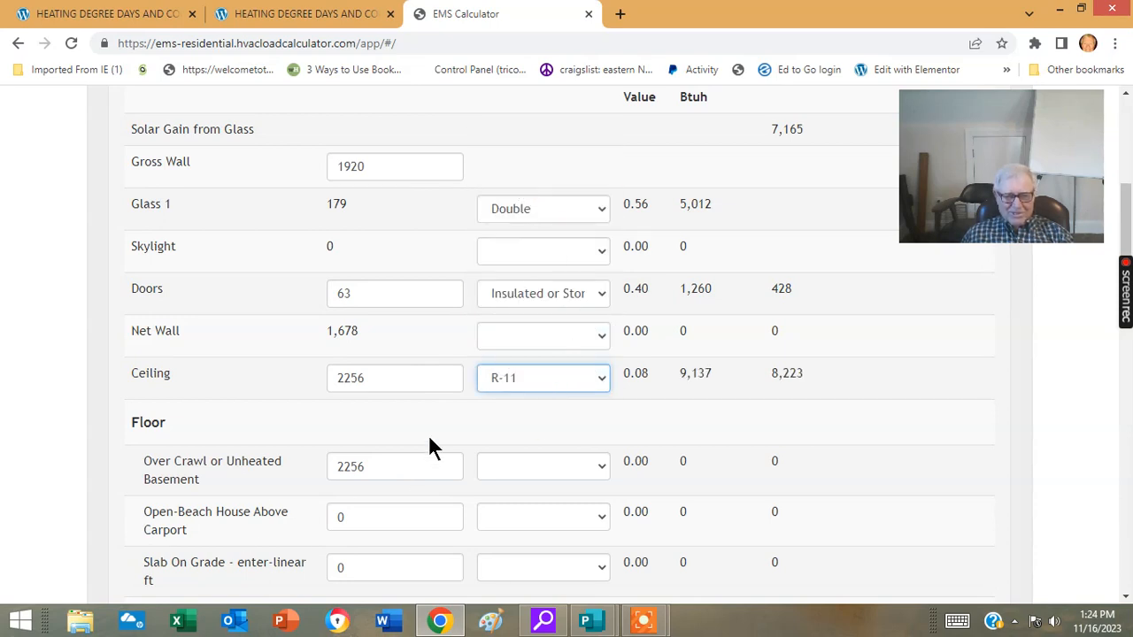
{"action": "left_click", "coordinate": [600, 338]}
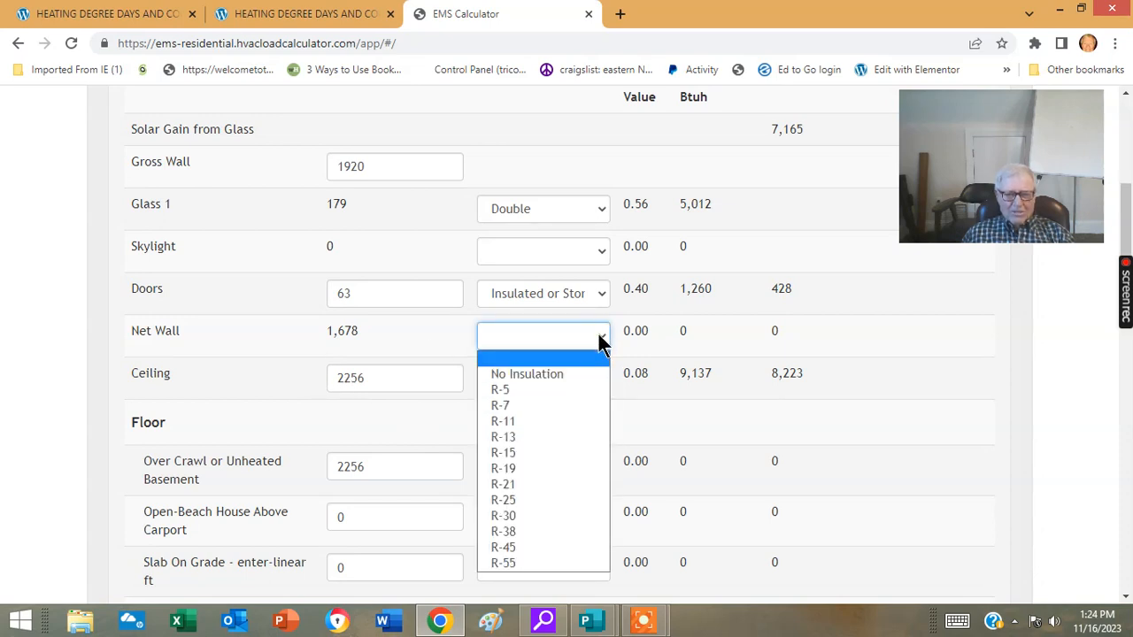
{"action": "left_click", "coordinate": [553, 372]}
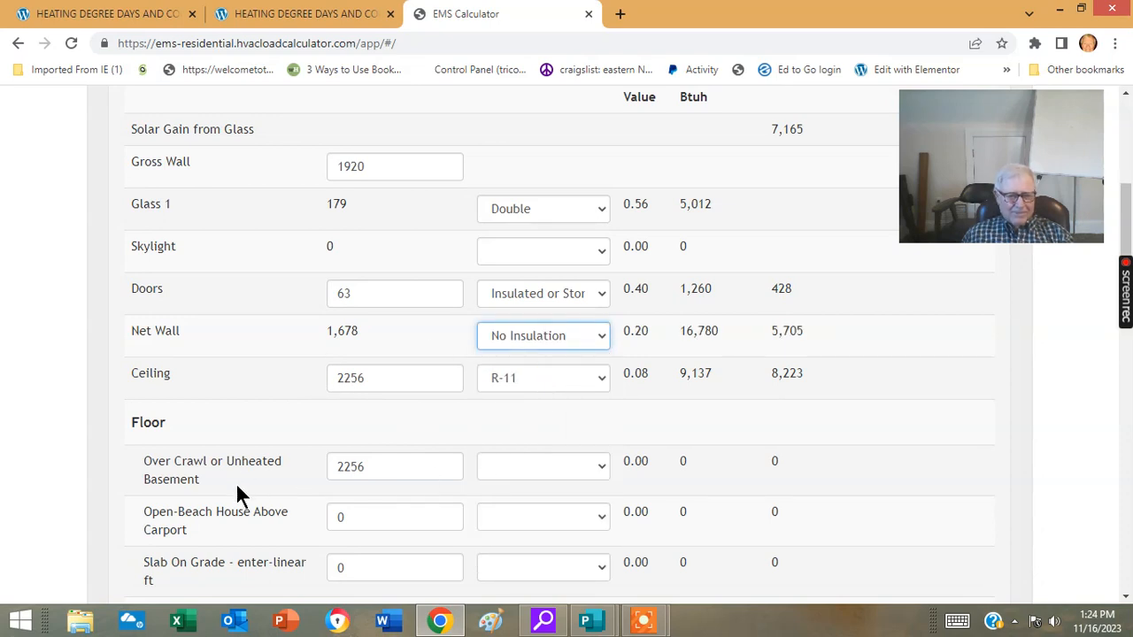
{"action": "left_click", "coordinate": [597, 467]}
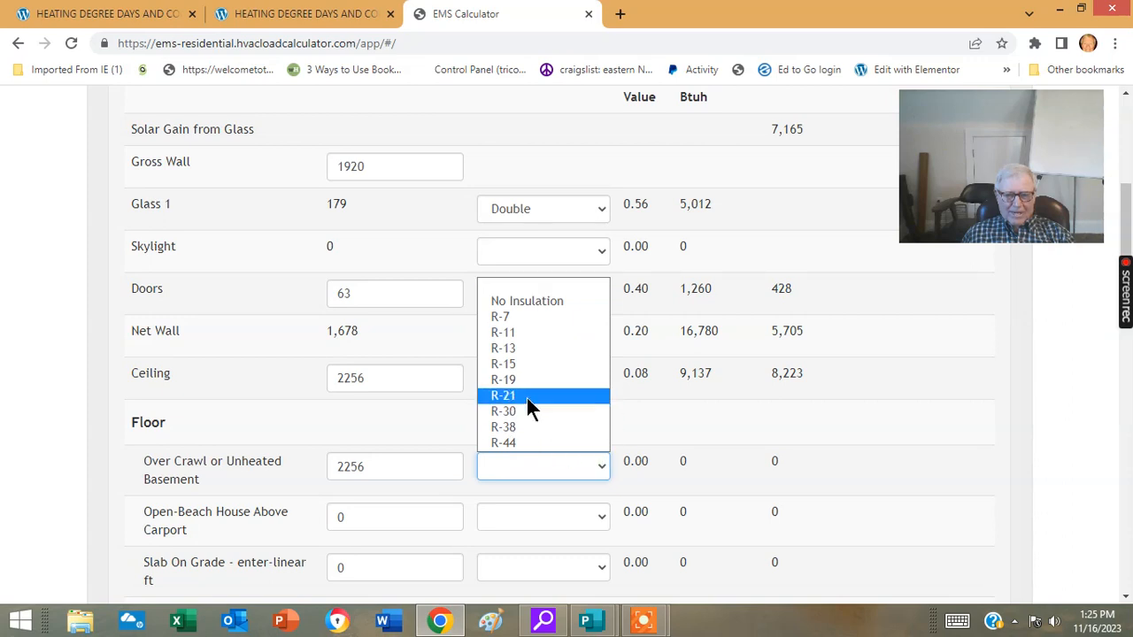
{"action": "left_click", "coordinate": [547, 301]}
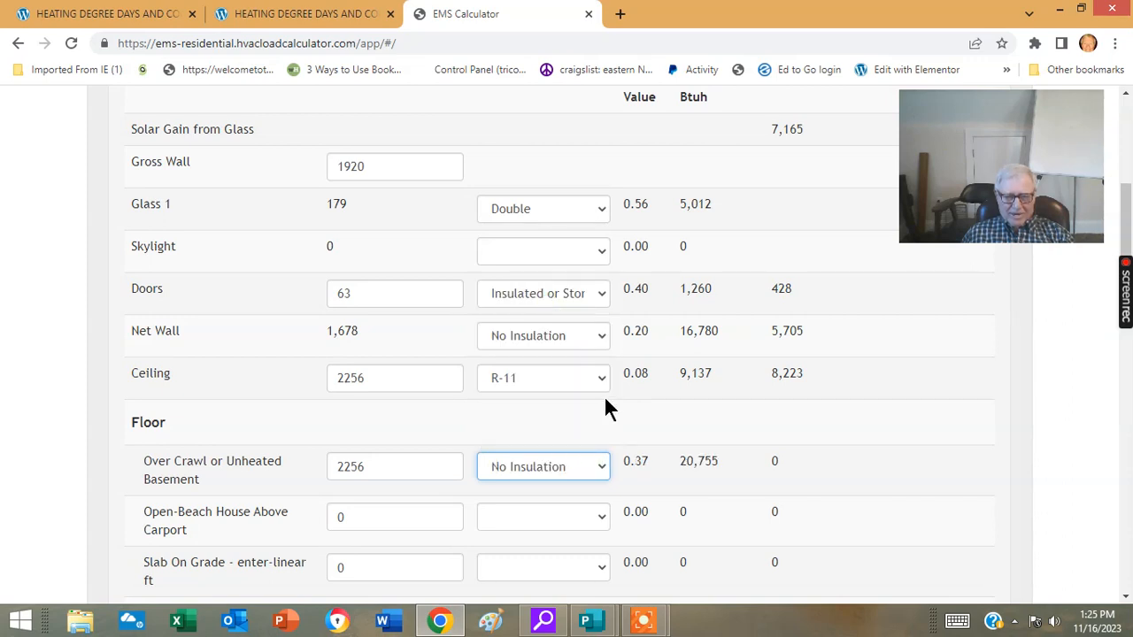
Review the sensible and latent load totals, the load summary with nominal tons, and the summary including basement
{"action": "scroll", "coordinate": [606, 403], "scroll_direction": "down", "scroll_amount": 2}
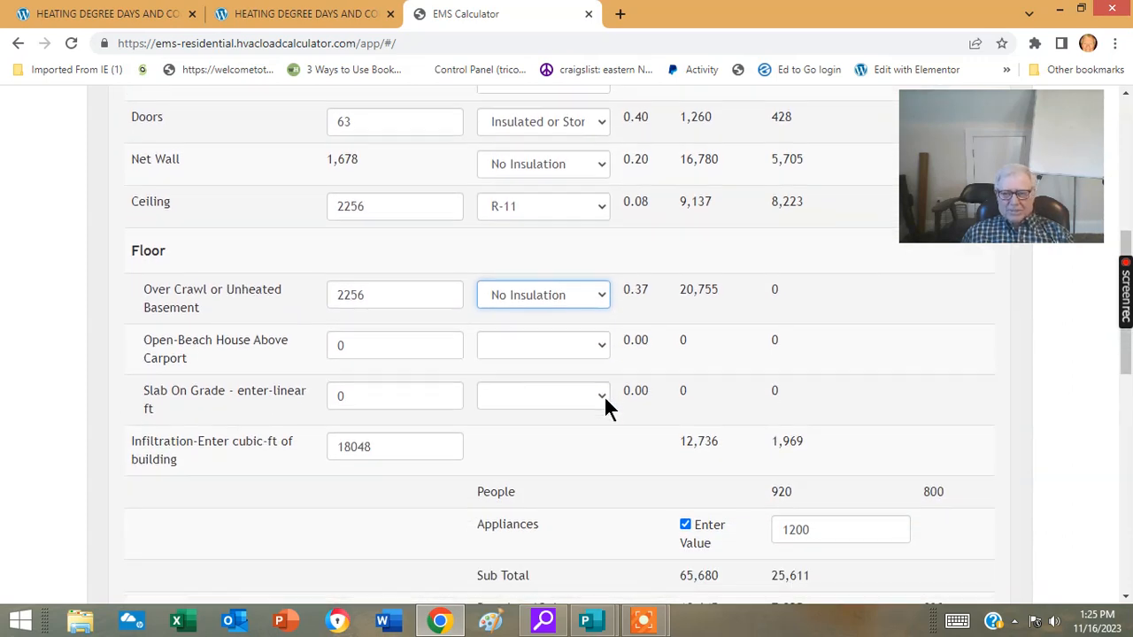
{"action": "scroll", "coordinate": [606, 396], "scroll_direction": "down", "scroll_amount": 3}
{"action": "scroll", "coordinate": [609, 403], "scroll_direction": "down", "scroll_amount": 1}
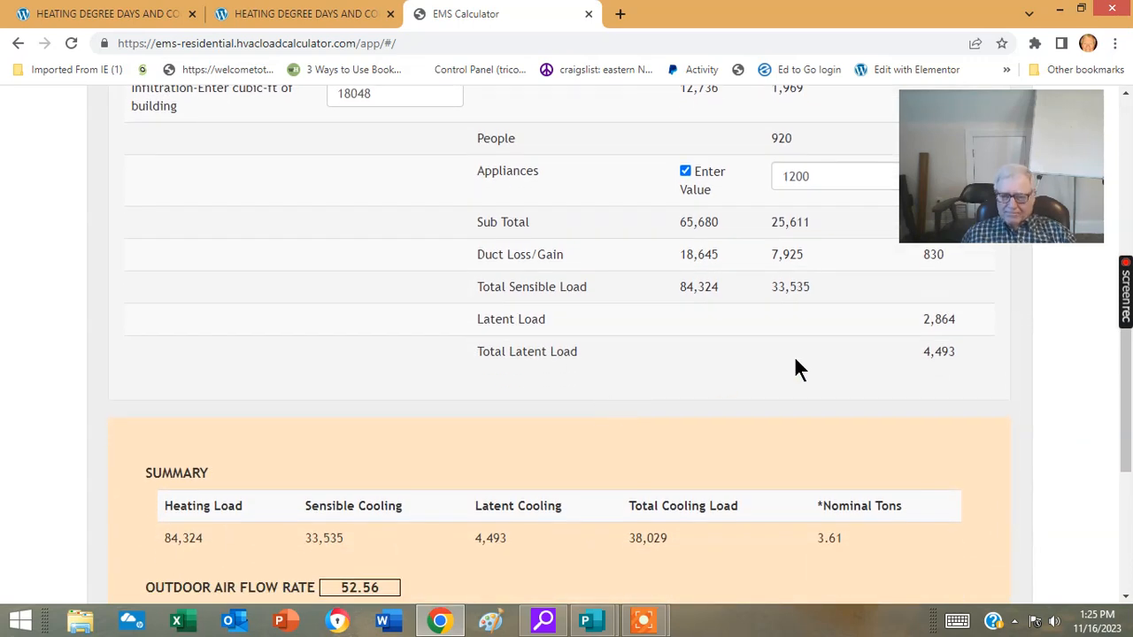
{"action": "scroll", "coordinate": [795, 360], "scroll_direction": "down", "scroll_amount": 2}
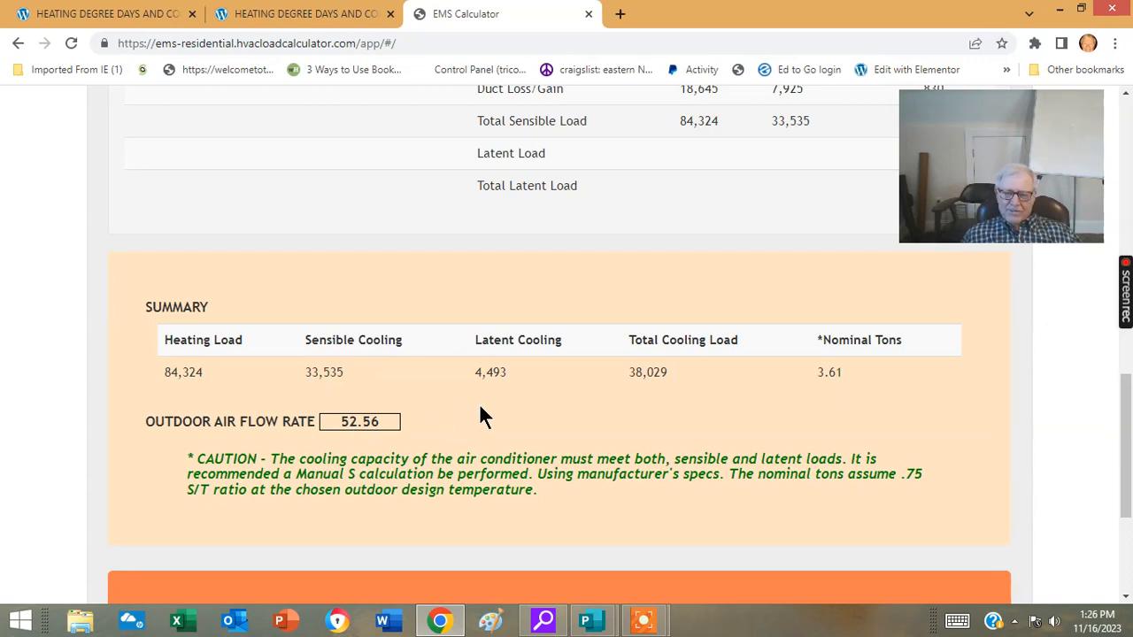
{"action": "scroll", "coordinate": [586, 389], "scroll_direction": "down", "scroll_amount": 3}
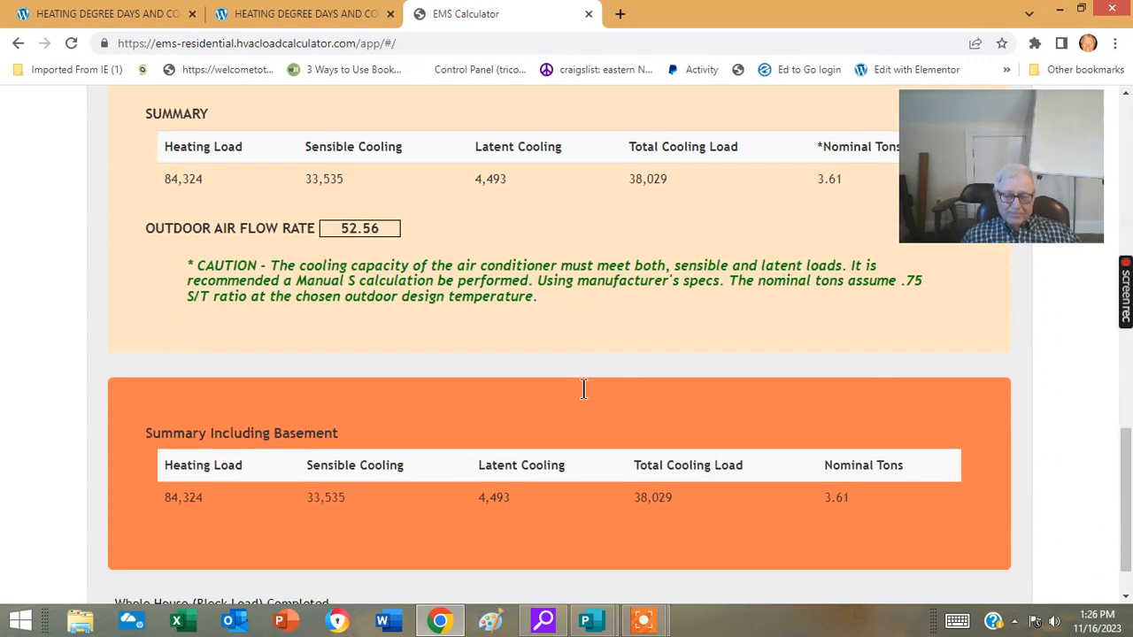
{"action": "scroll", "coordinate": [584, 387], "scroll_direction": "up", "scroll_amount": 1}
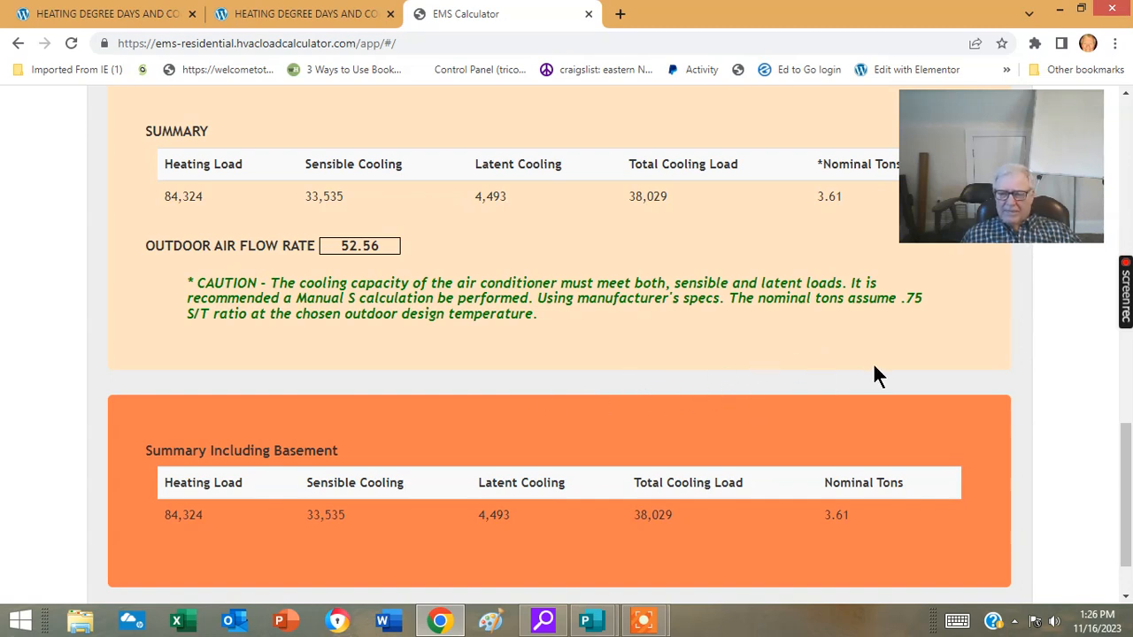
{"action": "scroll", "coordinate": [742, 359], "scroll_direction": "down", "scroll_amount": 1}
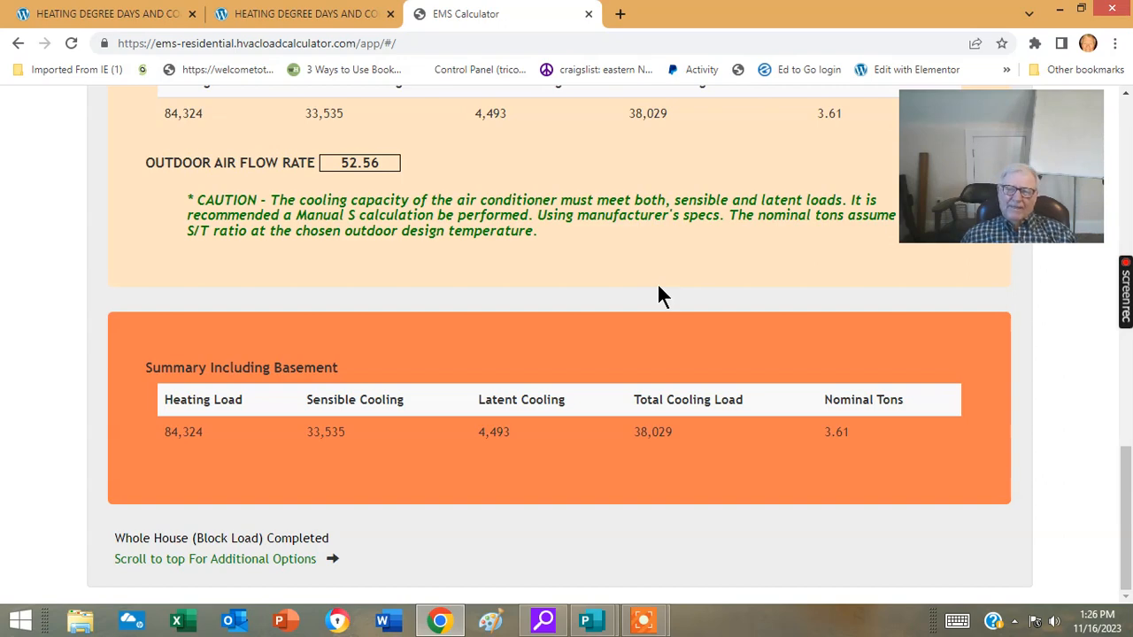
{"action": "scroll", "coordinate": [659, 287], "scroll_direction": "up", "scroll_amount": 3}
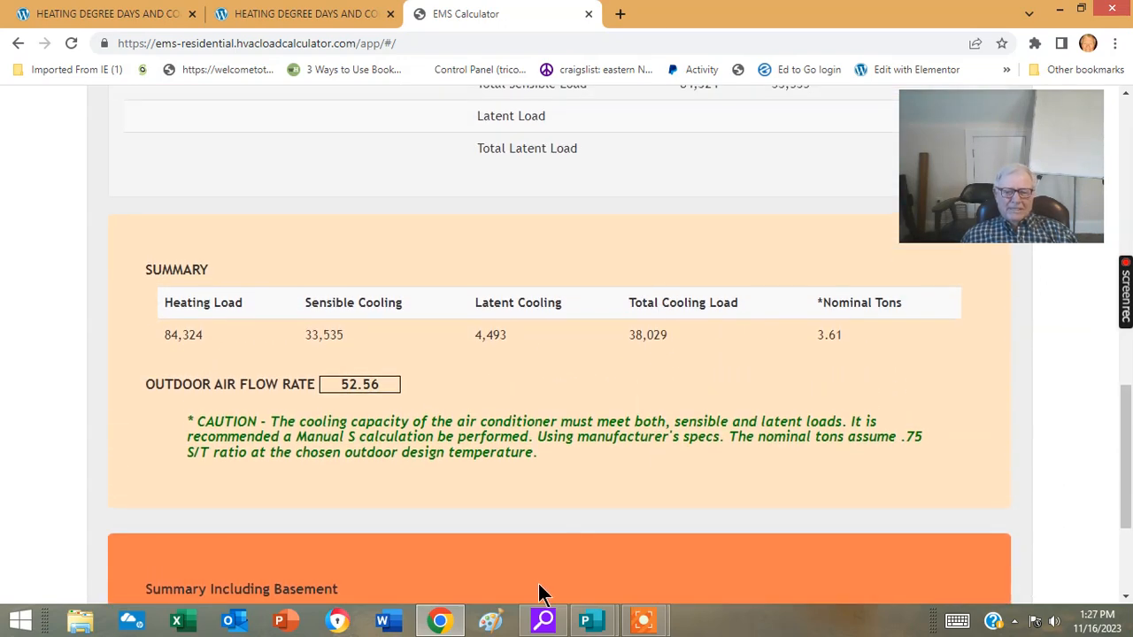
Open the load calc survey worksheet from the HVAC load calculator home page and examine its insulation and areas/volume sections
{"action": "left_click", "coordinate": [441, 621]}
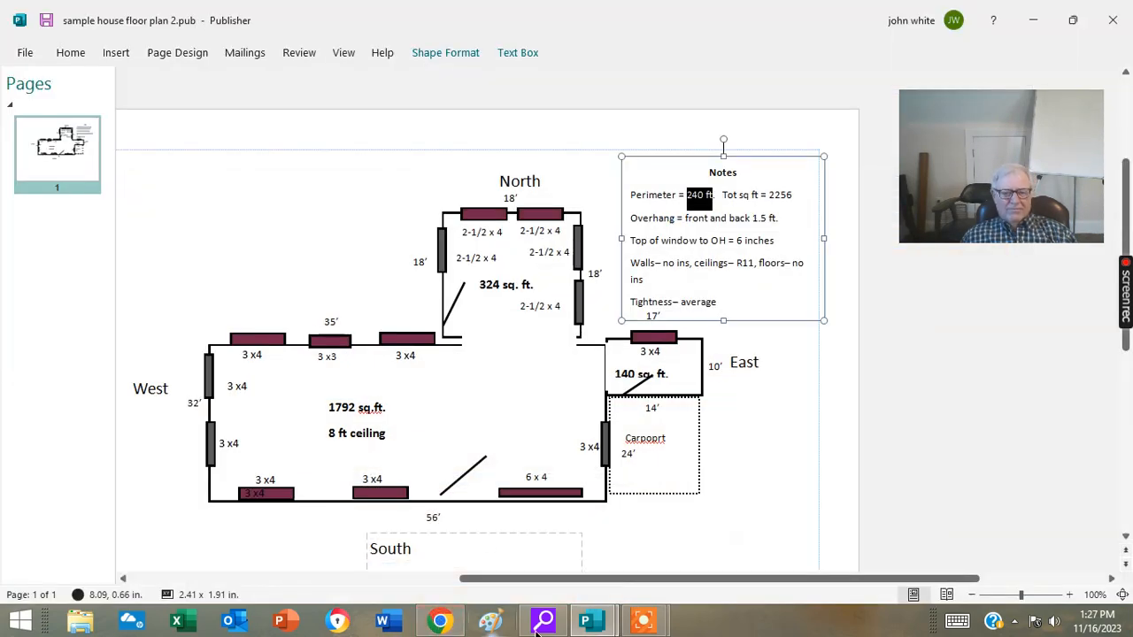
{"action": "left_click", "coordinate": [448, 623]}
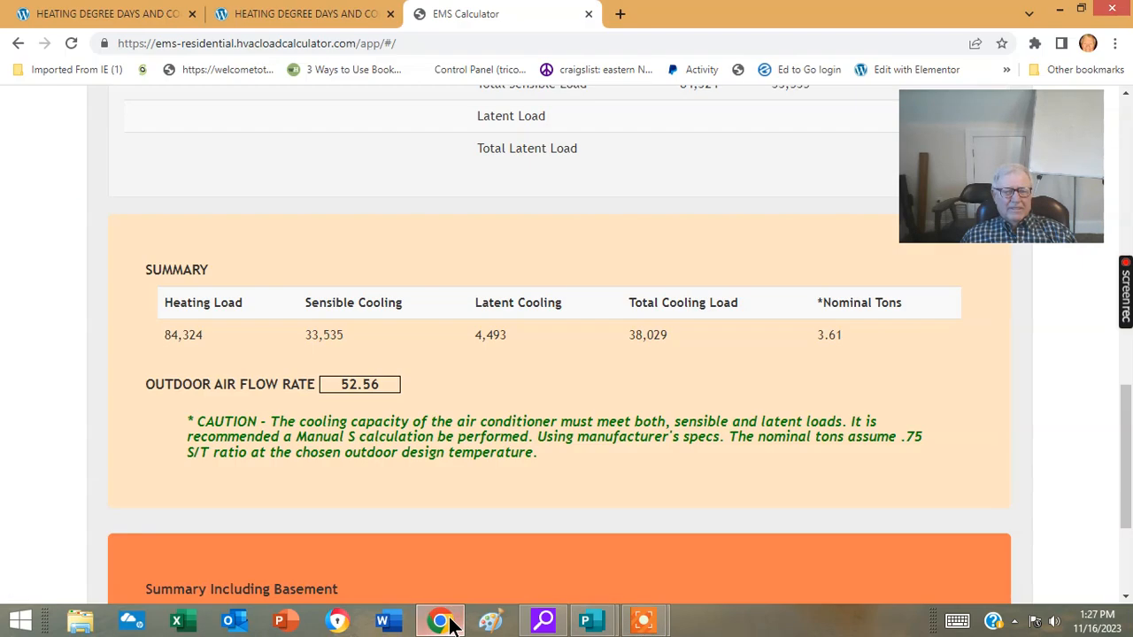
{"action": "left_click", "coordinate": [133, 13]}
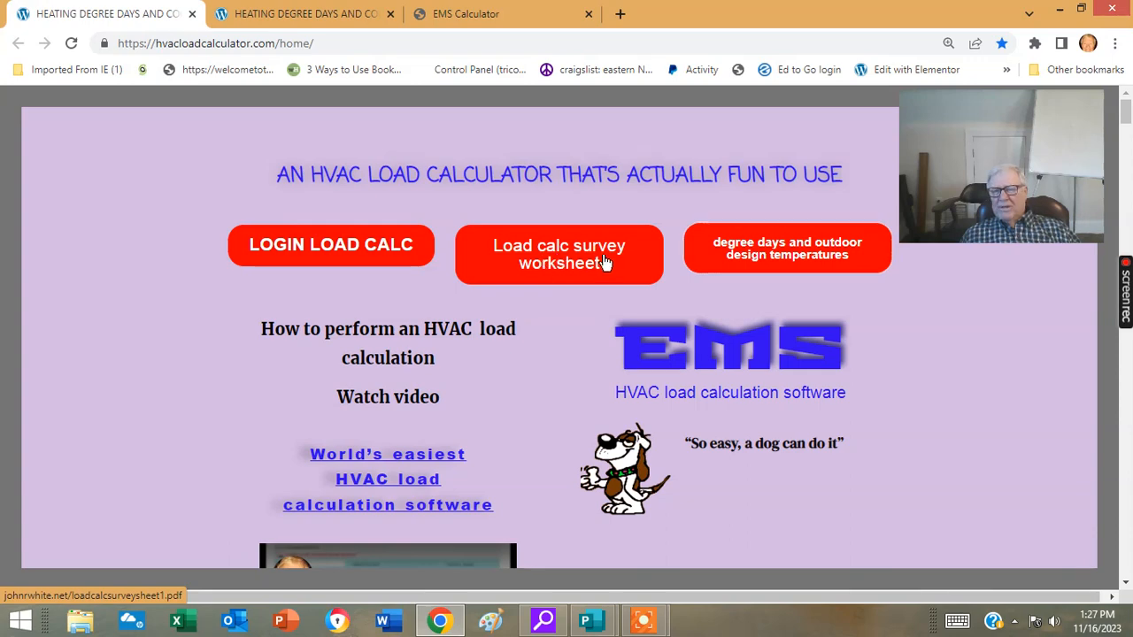
{"action": "left_click", "coordinate": [543, 262]}
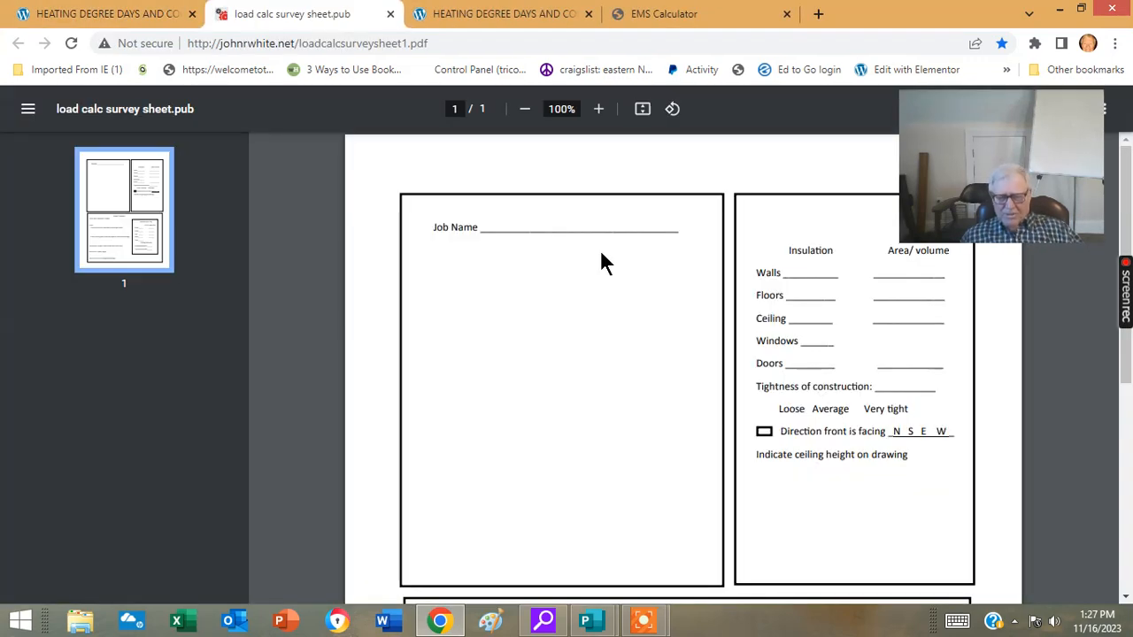
{"action": "scroll", "coordinate": [627, 271], "scroll_direction": "down", "scroll_amount": 3}
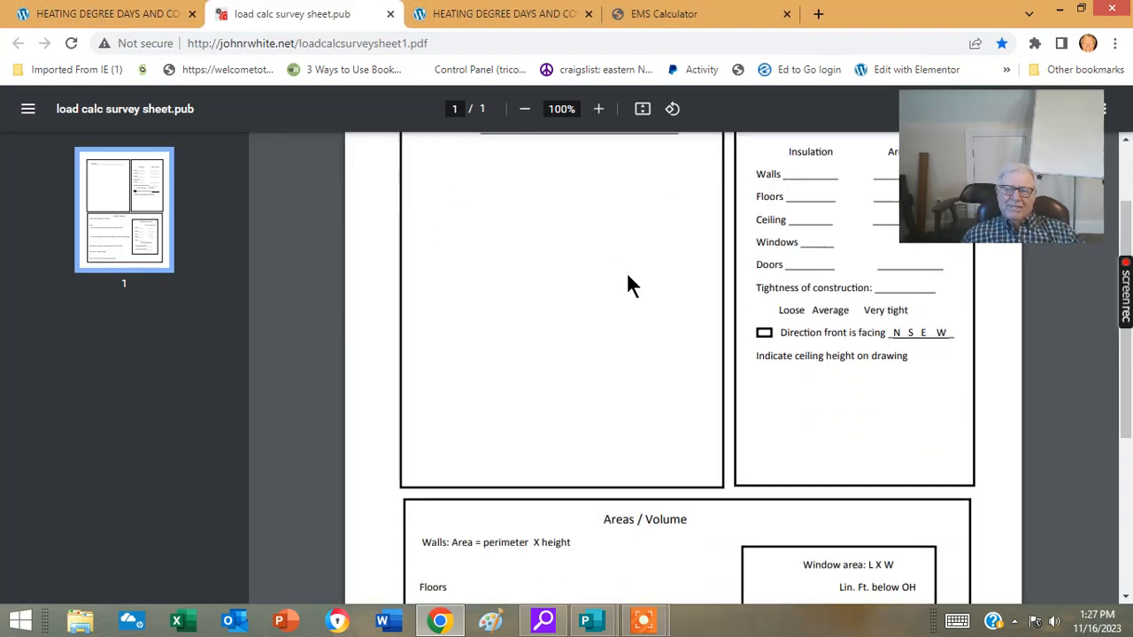
{"action": "scroll", "coordinate": [646, 399], "scroll_direction": "up", "scroll_amount": 3}
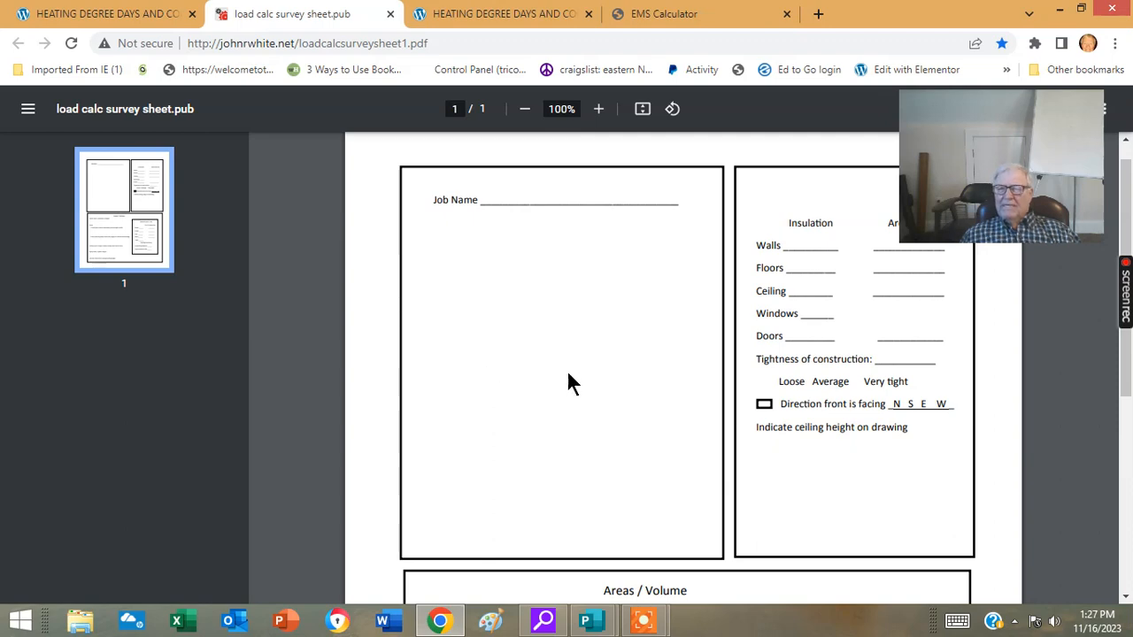
{"action": "scroll", "coordinate": [785, 335], "scroll_direction": "down", "scroll_amount": 3}
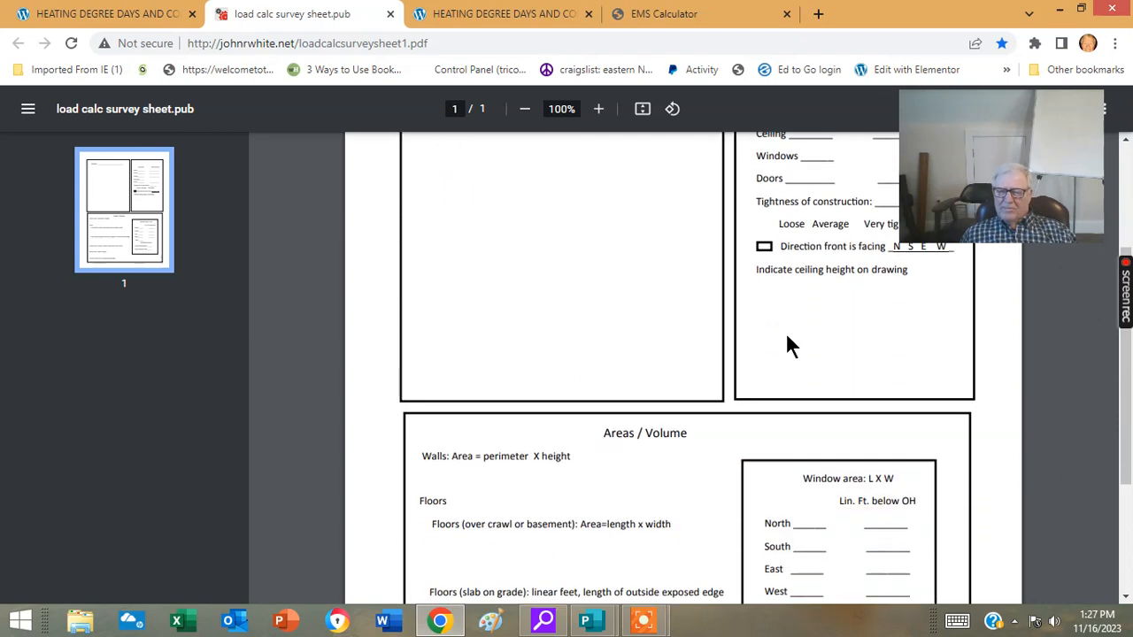